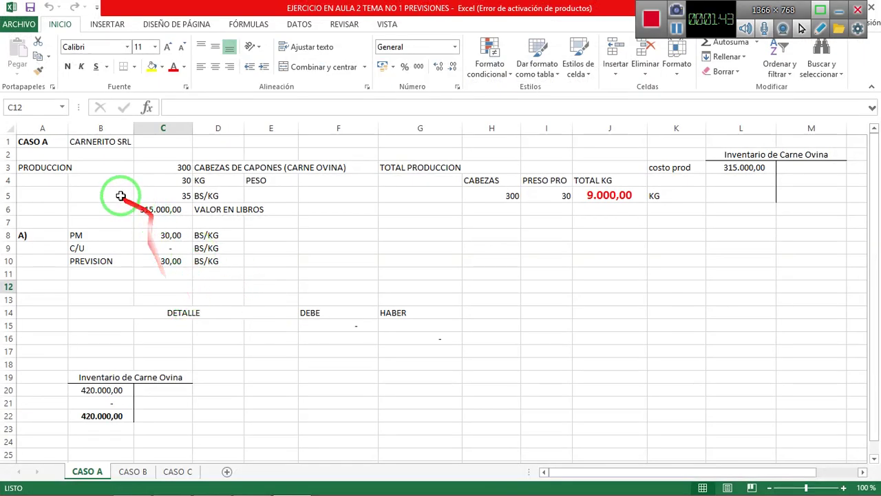
Step: Compare the head count and average weight in the CASO A sheet with the Caso A statement in the exercise PDF
scroll(102, 186, "up", 1, "ctrl")
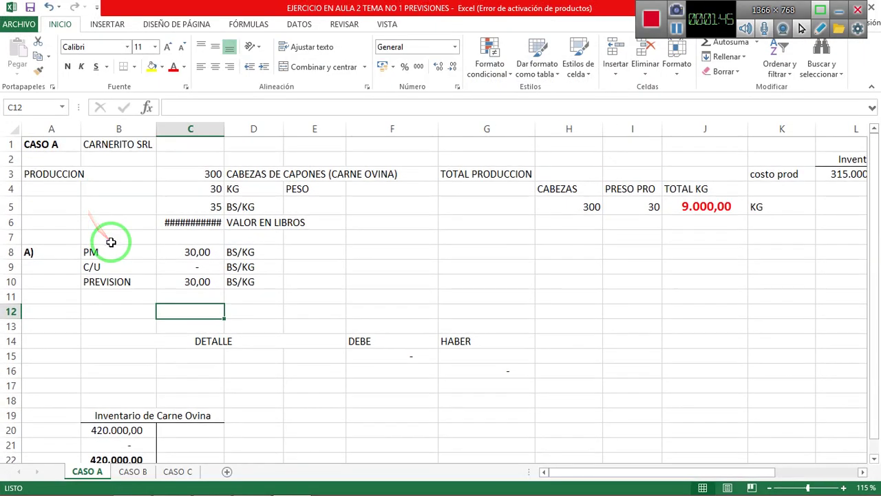
scroll(113, 240, "down", 1, "ctrl")
left_click(54, 166)
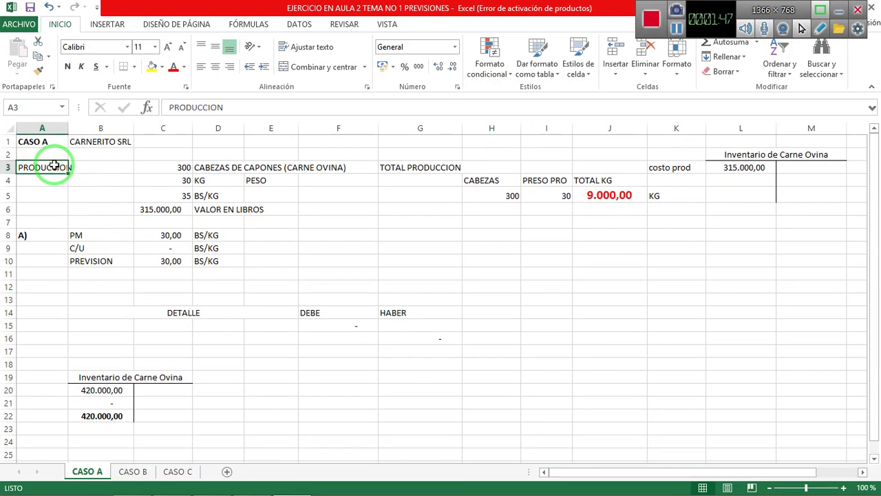
key("alt+Tab")
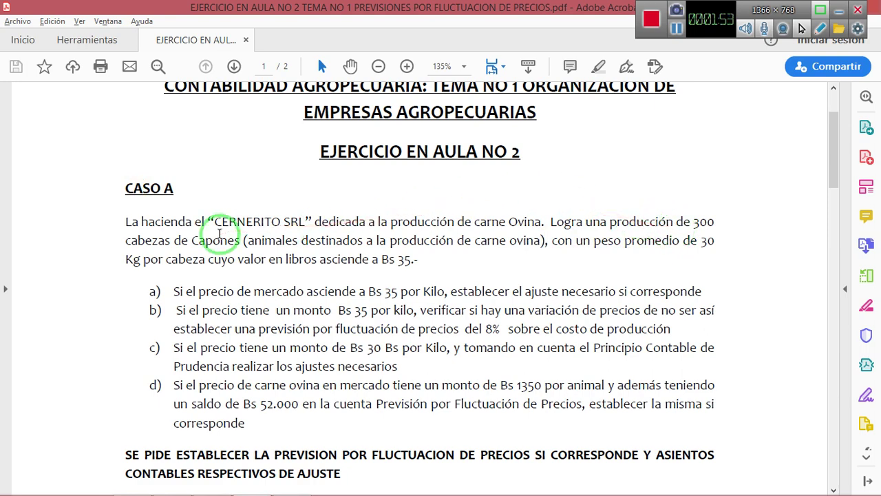
key("alt+Tab")
key("Right")
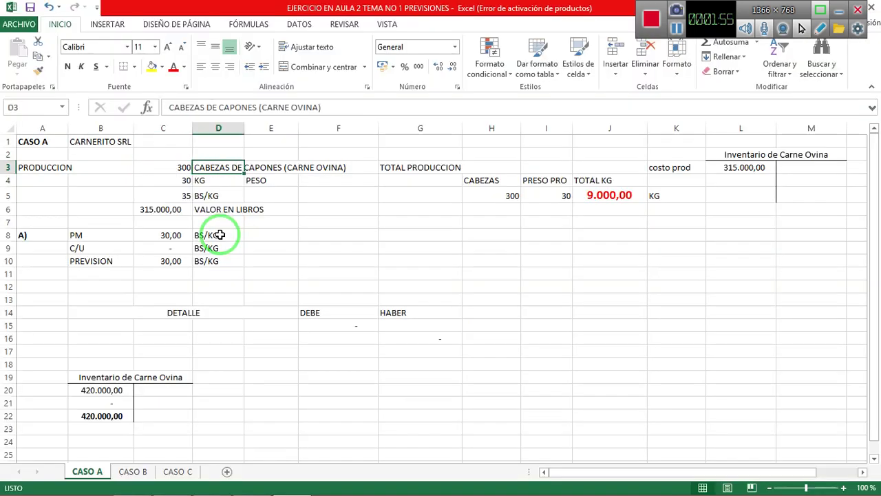
key("Down")
key("Left")
key("alt+Tab")
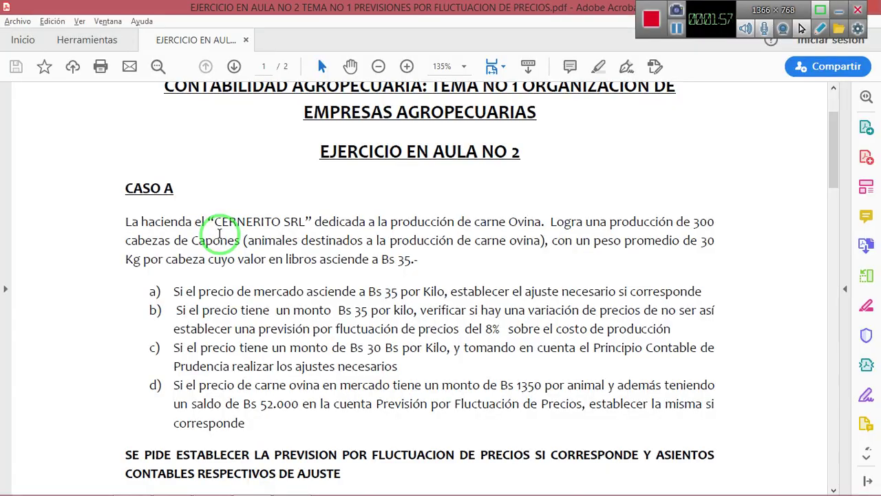
key("alt+Tab")
key("Right")
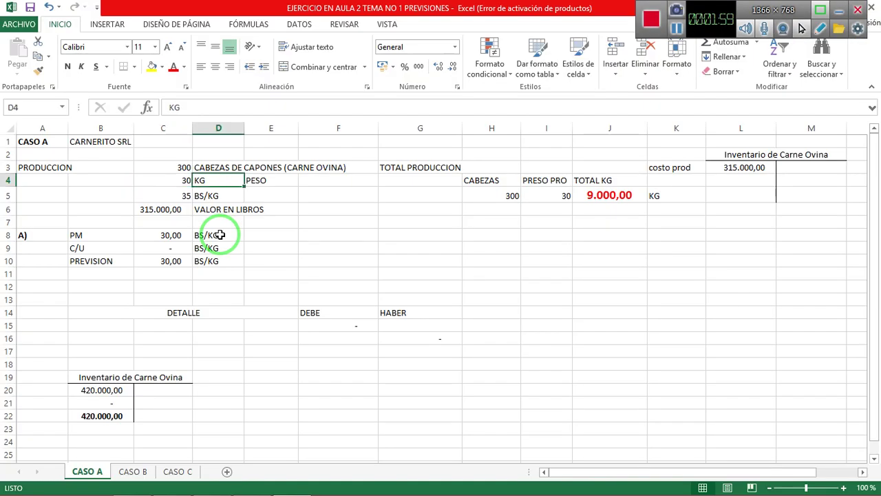
Step: Check the BS/KG book value in the CASO A production data against the exercise PDF
key("Right")
key("Left")
key("Left")
key("Down")
key("alt+Tab")
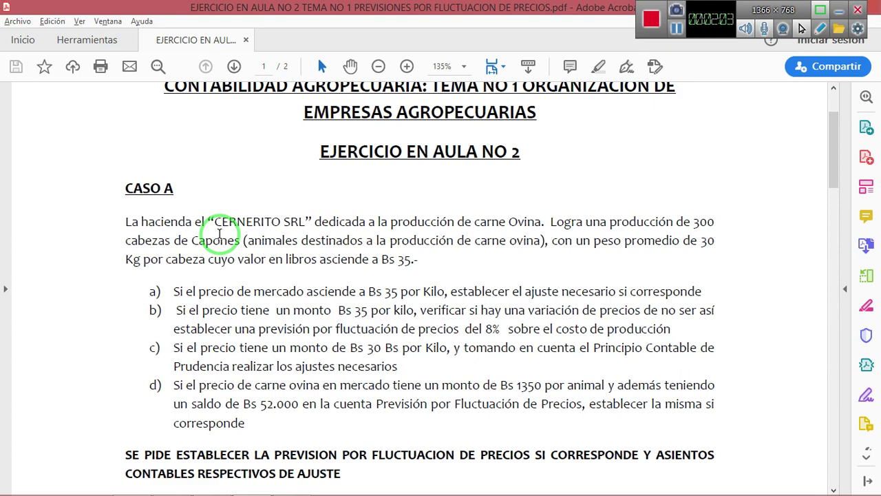
key("alt+Tab")
key("Right")
key("Left")
key("Right")
key("Left")
key("Right")
key("Left")
key("Left")
key("Right")
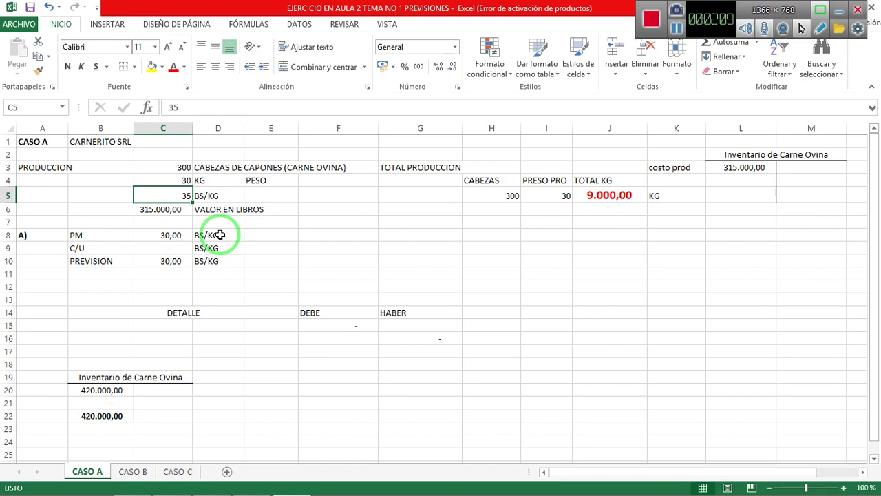
Step: Switch to the exercise PDF and review the market price per kilo given in item a of Caso A
key("alt+Tab")
left_click_drag(222, 238, 285, 316)
left_click_drag(365, 290, 436, 292)
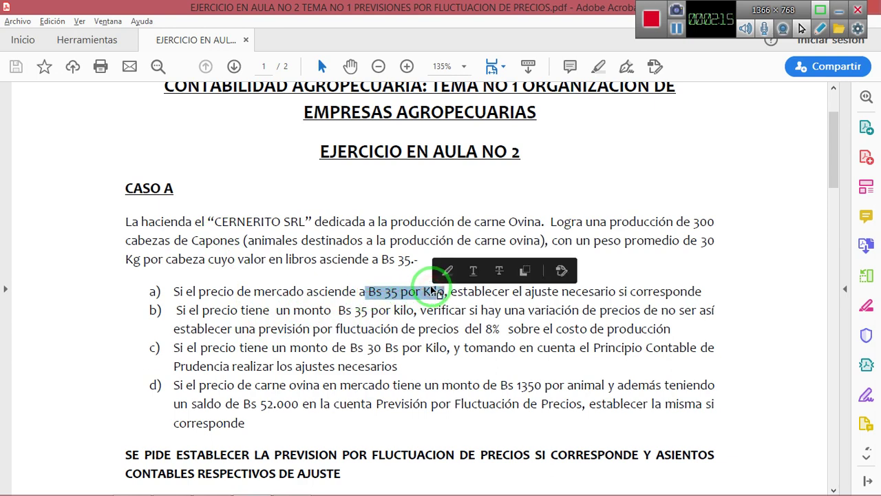
left_click(406, 273)
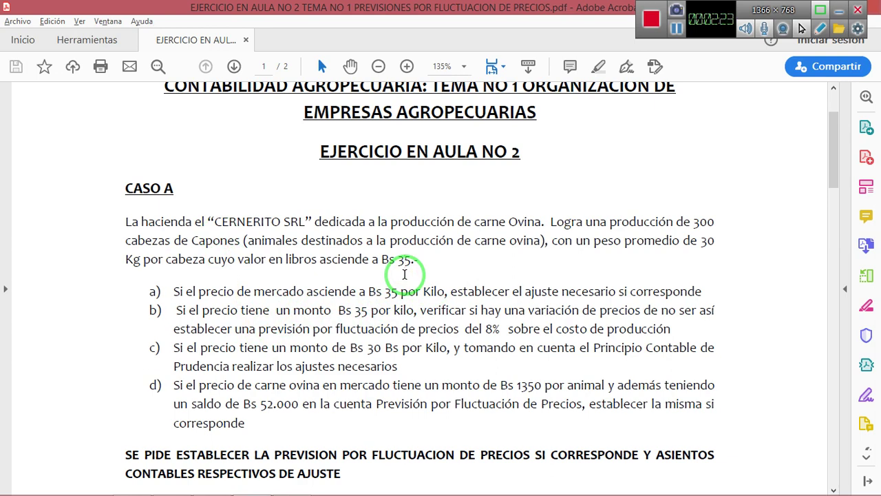
Step: Return to the CASO A sheet and examine the VALOR EN LIBROS formula together with the heads, weight and price cells it multiplies
key("alt+Tab")
key("Down")
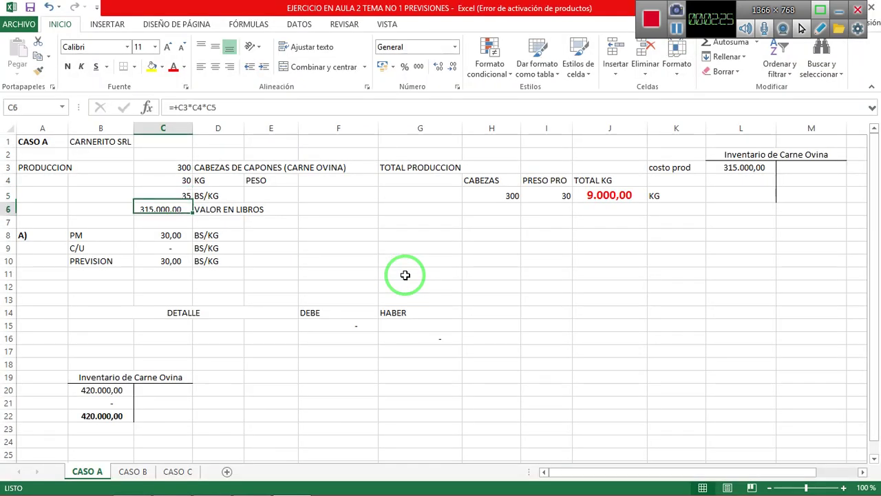
key("Up")
key("Down")
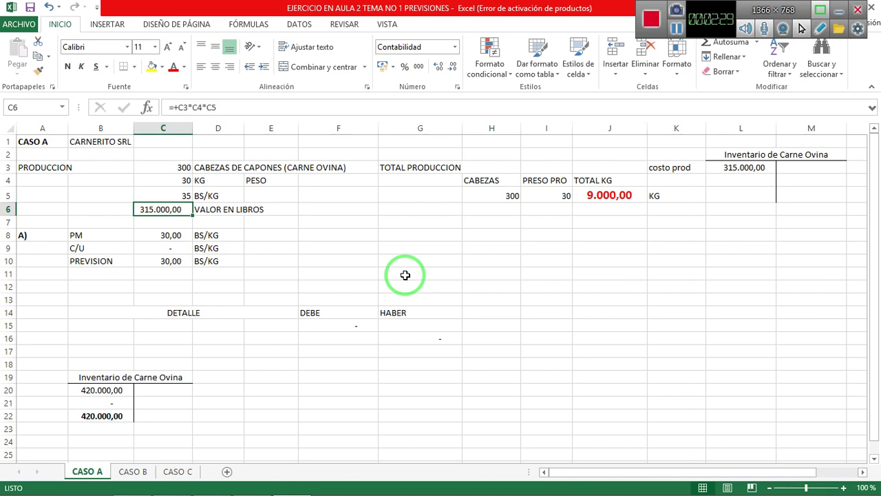
key("Up")
key("Up")
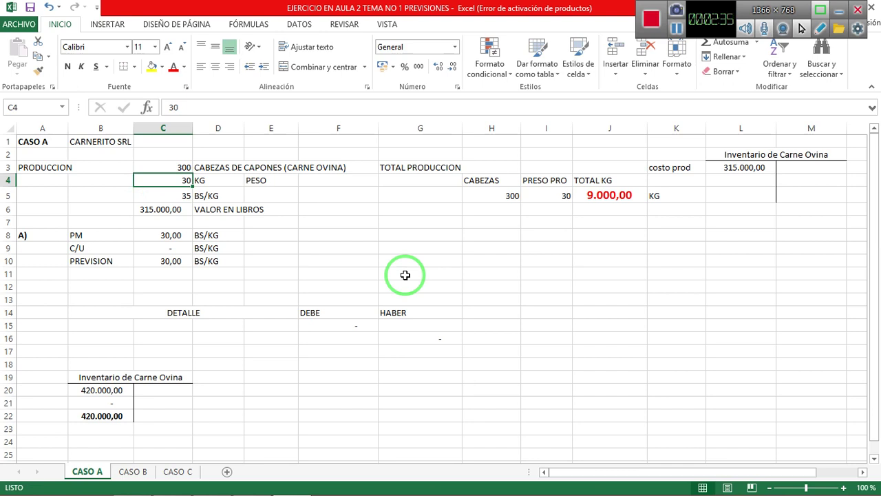
key("Down")
key("Down")
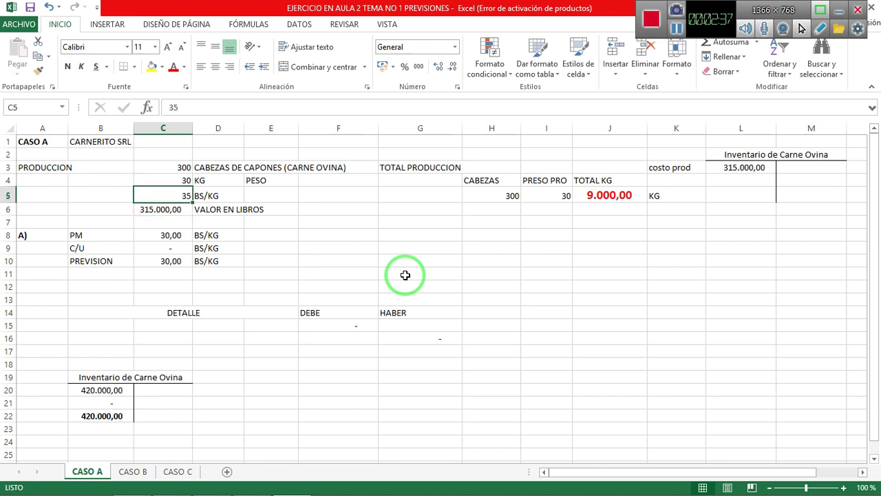
type("=+C3*C4*C5")
key("ctrl+Return")
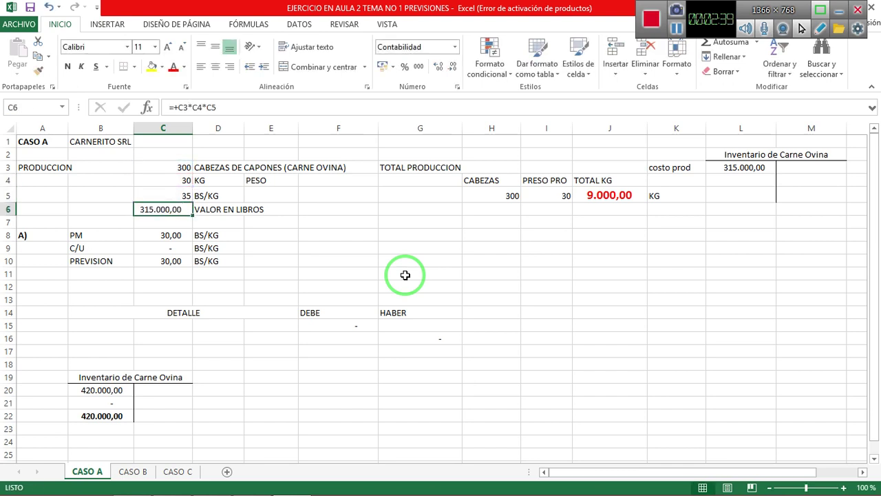
key("Right")
key("Right")
key("Right")
key("Right")
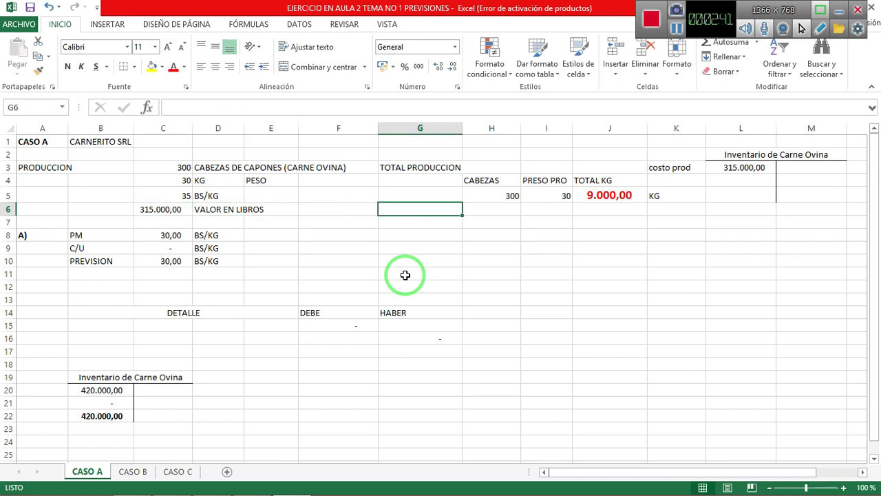
key("Left")
key("Left")
key("Left")
key("Left")
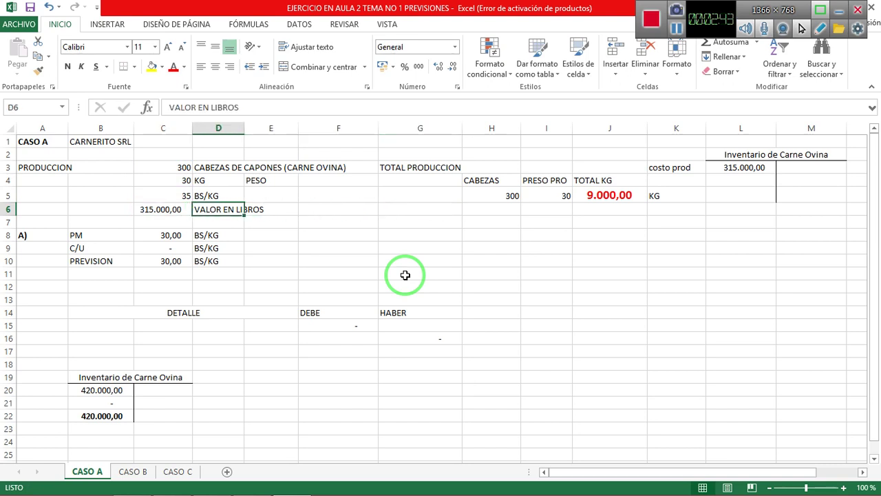
Step: Examine the production cost recorded in the Inventario de Carne Ovina account beside the costo prod label
key("Right")
key("Right")
key("Right")
key("Right")
key("Right")
key("Right")
key("Right")
key("Right")
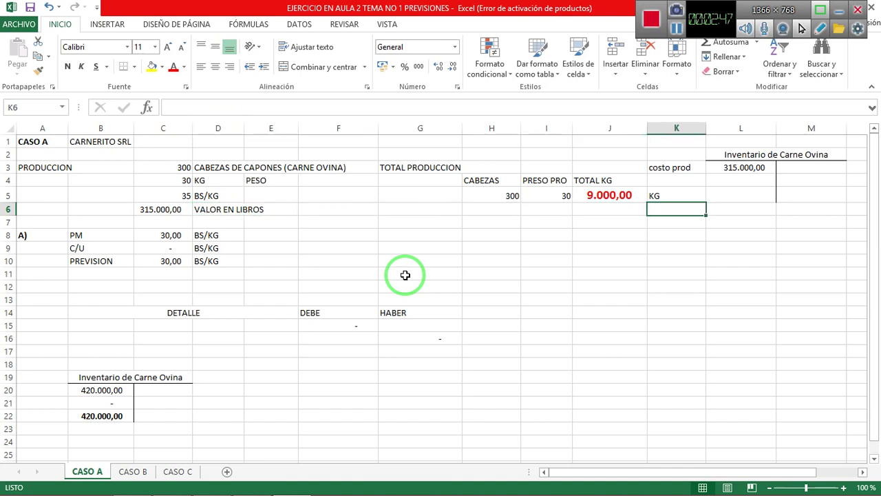
key("Up")
key("Up")
key("Right")
Step: Examine the TOTAL PRODUCCION cells for heads, average weight and total kilograms, including the total's formula
key("Left")
key("Left")
key("Left")
key("Left")
key("Down")
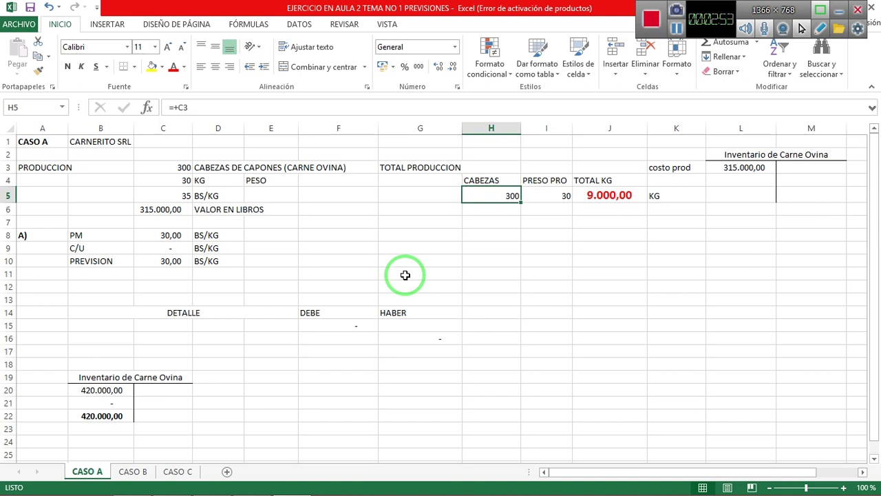
key("Right")
key("Left")
key("Left")
key("Left")
key("Left")
key("Left")
key("Up")
key("Up")
key("Left")
key("Down")
key("Right")
key("Right")
key("Right")
key("Right")
key("Right")
key("Right")
key("Right")
key("Down")
key("Left")
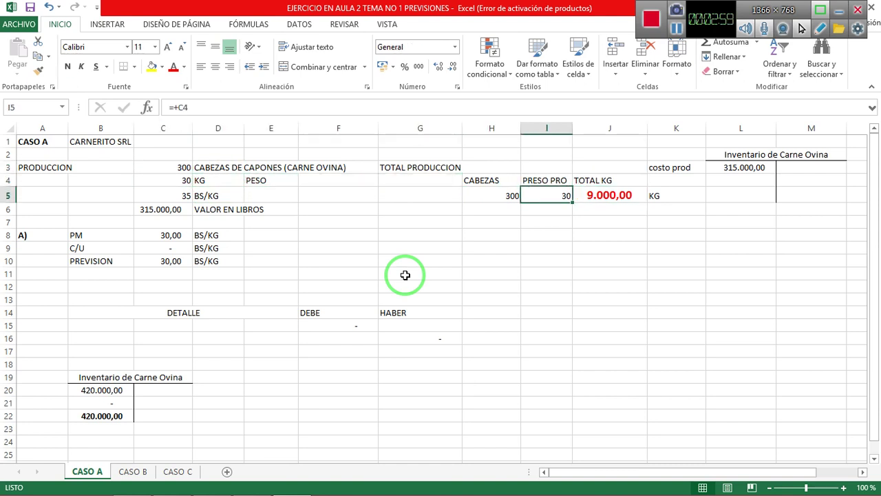
key("Right")
key("F2")
key("Escape")
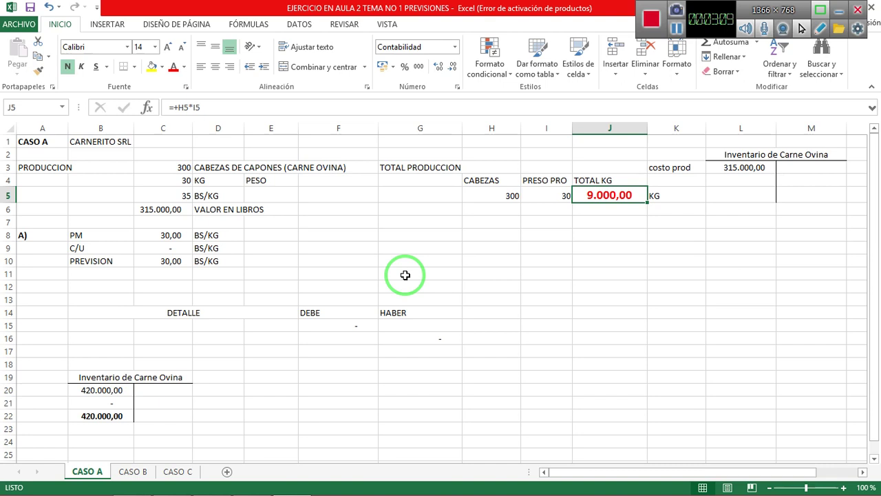
Step: Set the PM market price in section A to 35, as given in item a of the exercise PDF
key("Down")
key("Down")
key("Right")
key("Right")
key("Right")
key("Left")
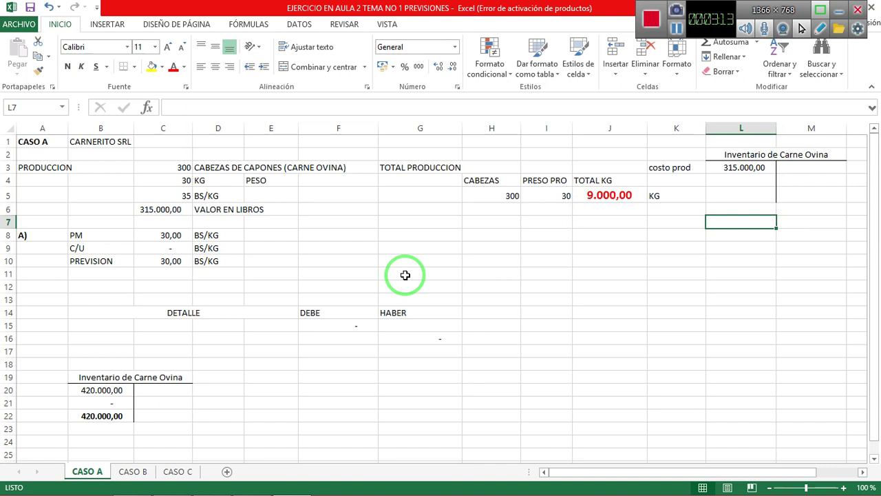
key("Left")
key("Left")
key("Left")
key("Left")
key("Left")
key("Left")
key("Left")
key("Left")
key("Left")
key("Left")
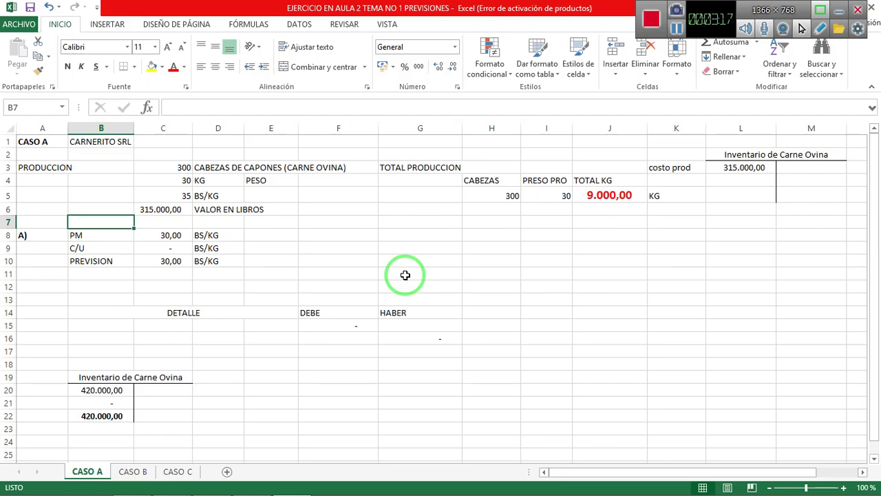
key("alt+Tab")
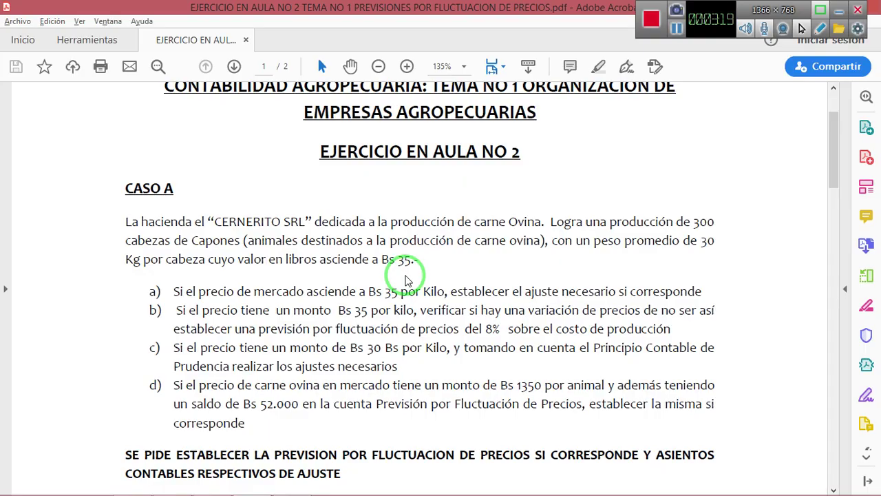
key("alt+Tab")
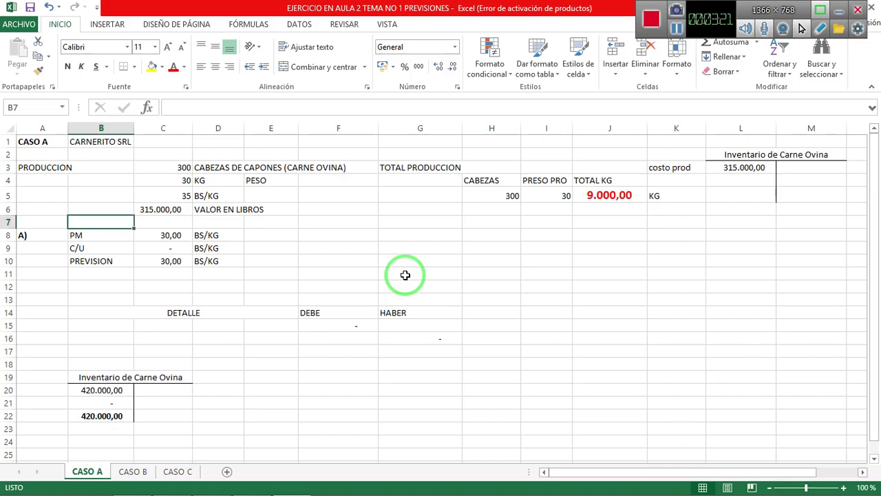
key("Down")
key("Left")
key("Right")
key("Right")
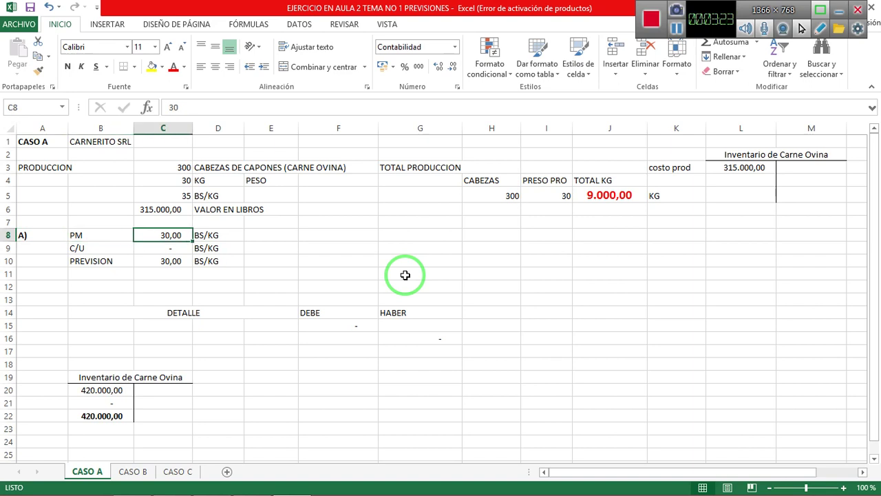
type("3")
key("Tab")
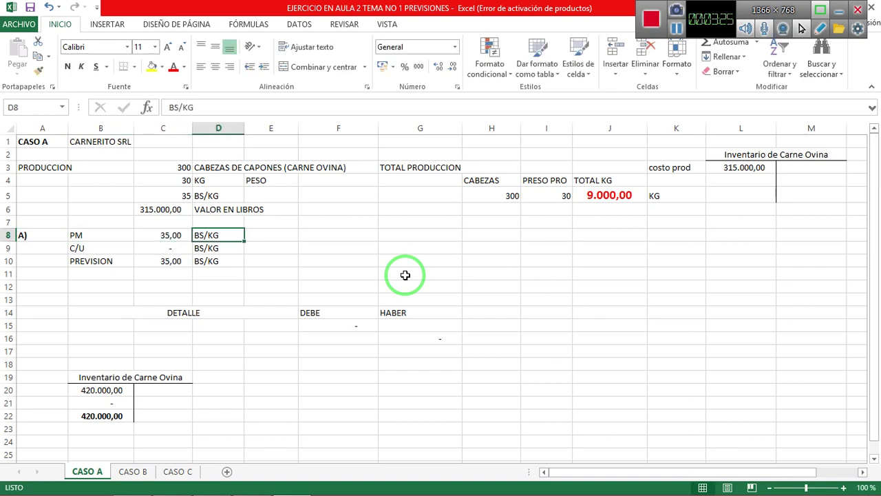
key("alt+Tab")
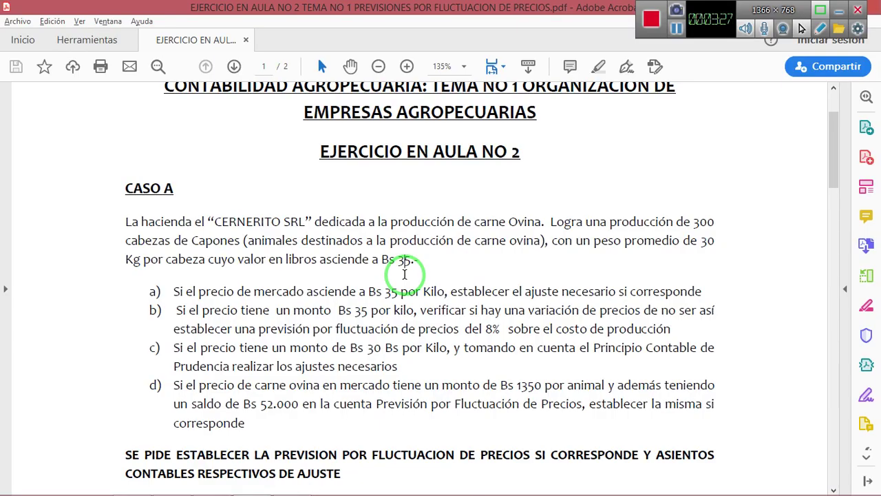
key("alt+Tab")
key("Right")
key("Right")
key("Right")
key("Right")
key("Right")
key("Right")
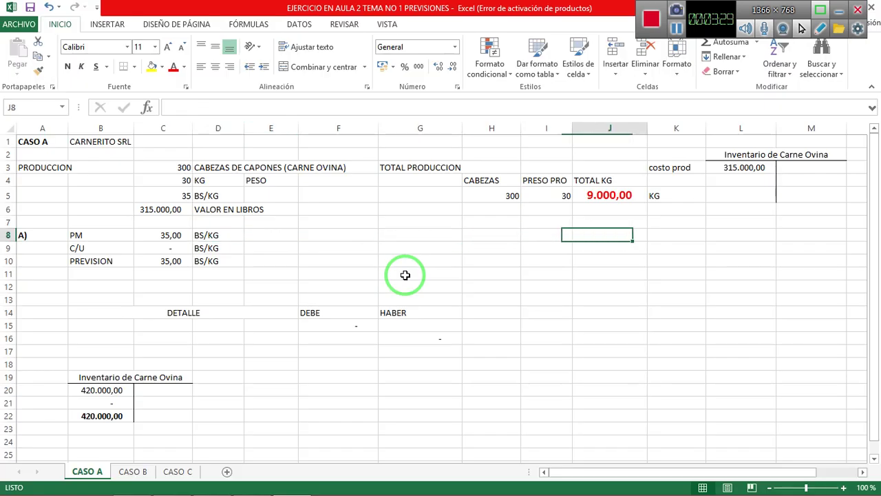
key("Left")
key("Left")
key("Left")
key("Left")
key("Left")
key("Left")
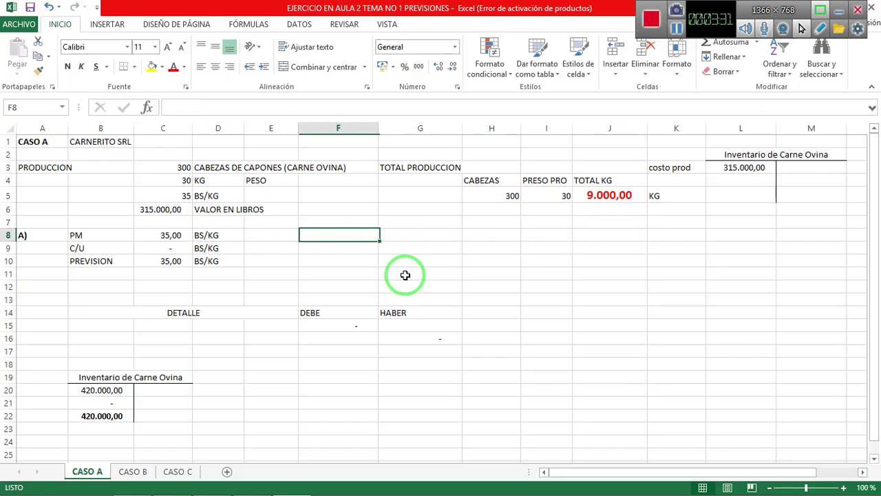
Step: Replace section A's C/U formula in C9 with the production cost divided by total kilograms, +L3/J5
key("Down")
key("Left")
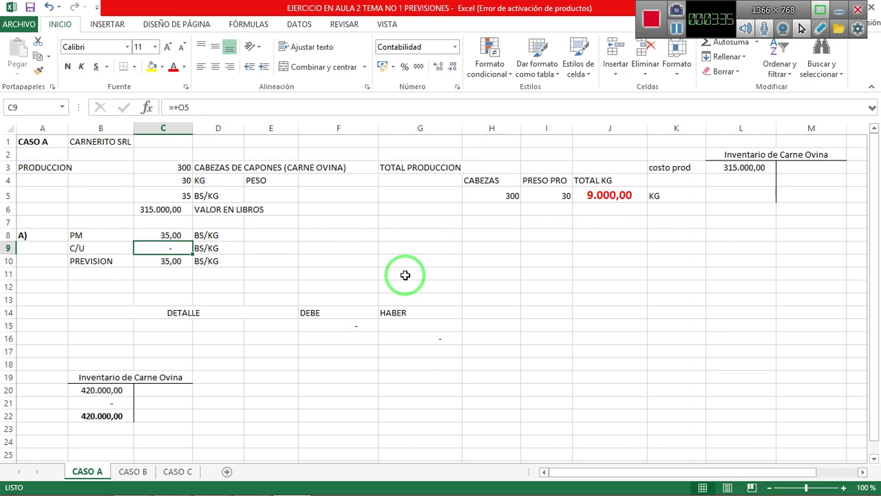
key("F2")
key("BackSpace")
key("BackSpace")
key("BackSpace")
key("BackSpace")
type("+")
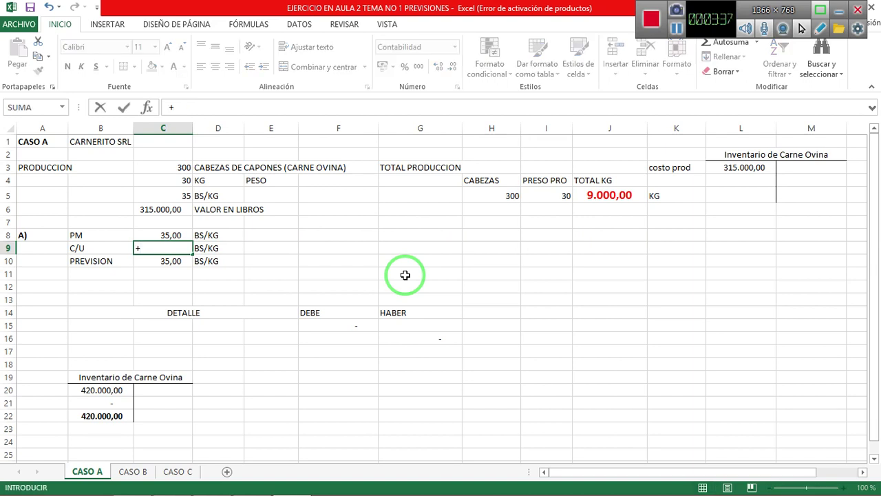
left_click(758, 166)
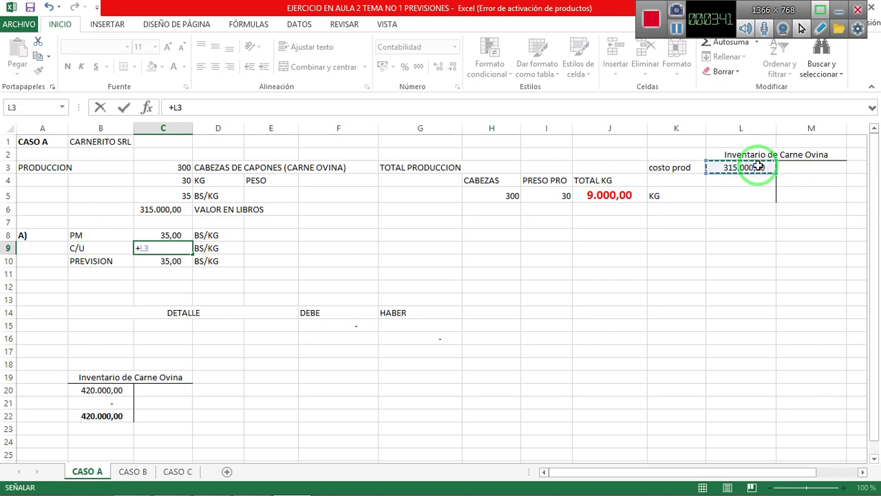
type("/")
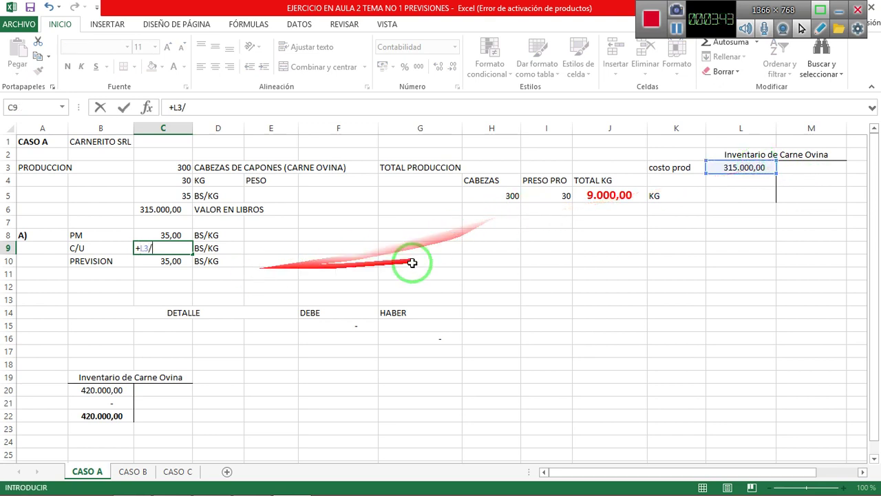
left_click(599, 199)
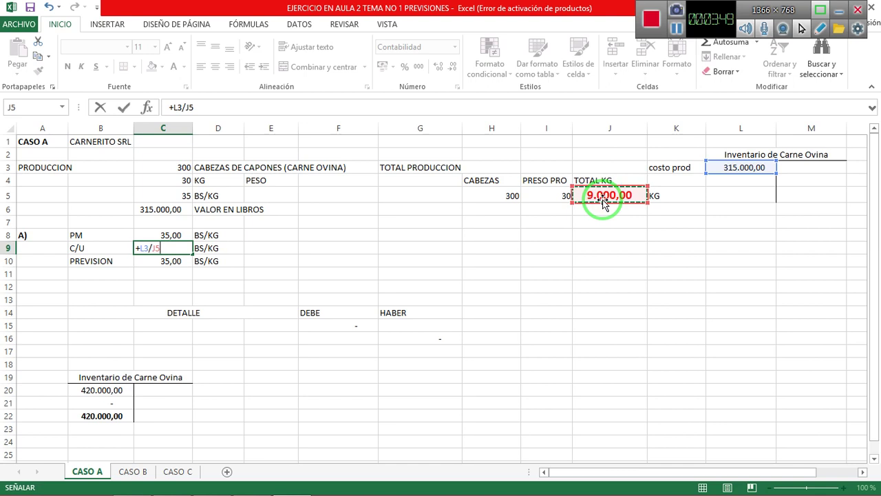
key("Return")
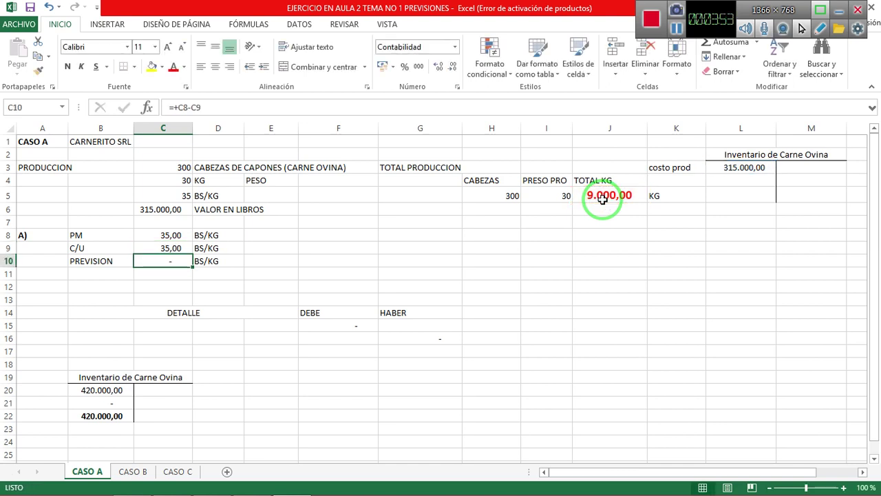
Step: Enter the conclusion "NO CORRESPONDE REALIZAR NINGUN AJUSTE" in B12, below section A's PREVISION row
key("Left")
key("Right")
key("Down")
key("Left")
key("Down")
type("NO CORRE")
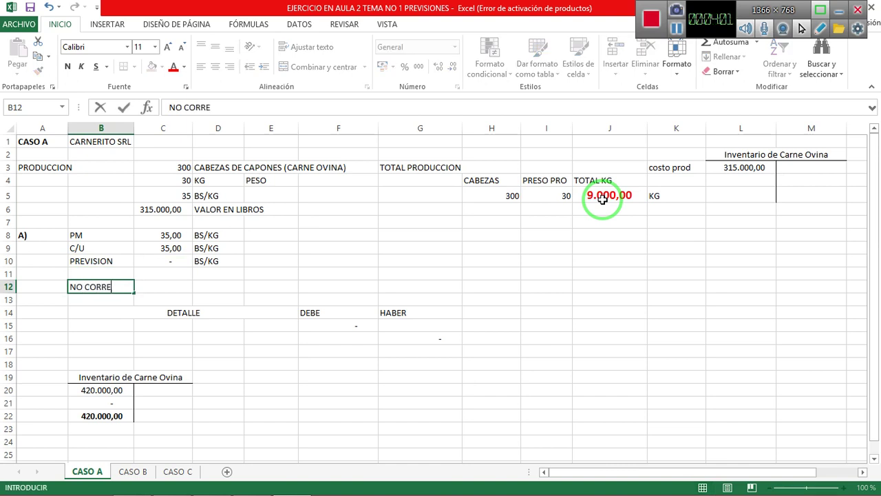
type("SPONDE REALIZ")
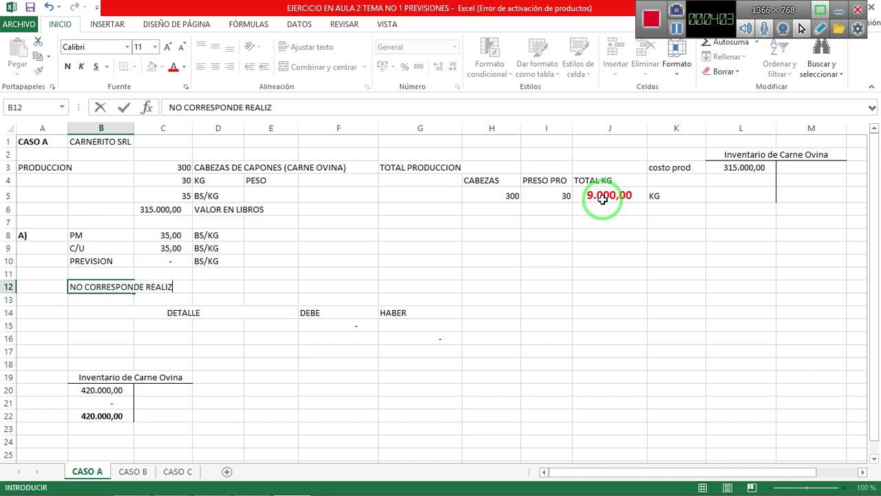
type("AR NINGUN AJUSTE")
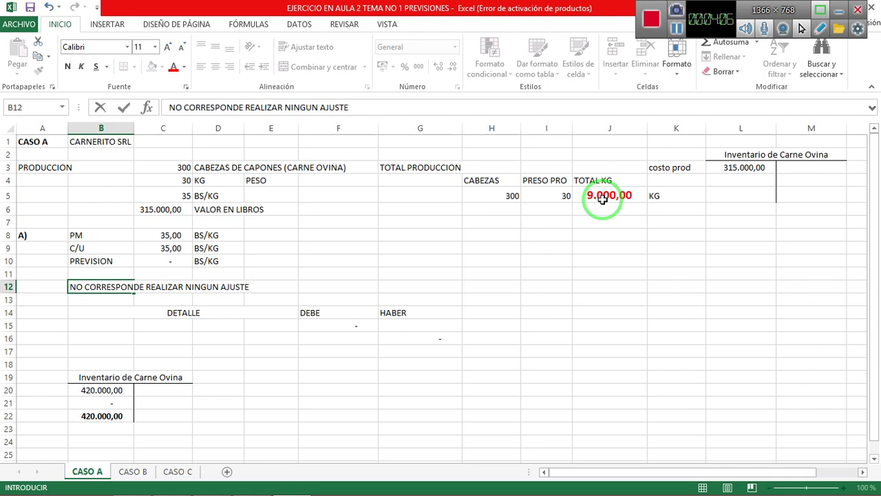
key("Return")
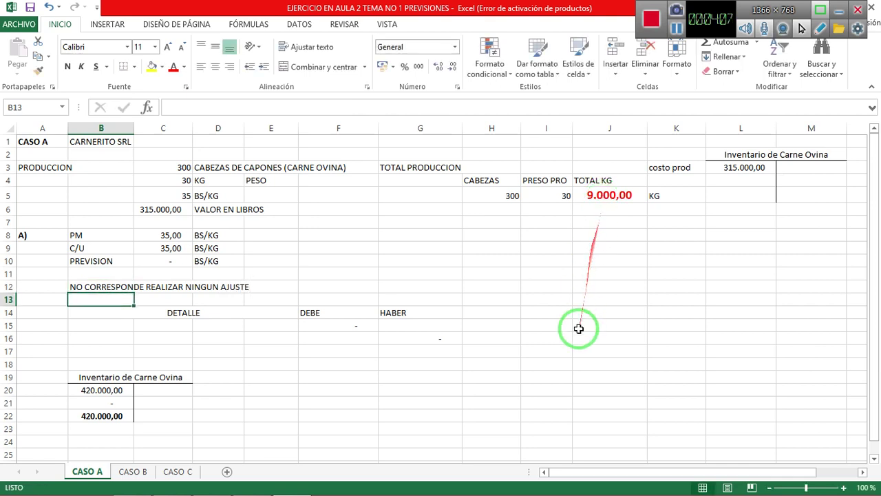
Step: Delete rows 14 to 18, which hold the DETALLE, DEBE and HABER journal entry
left_click_drag(7, 307, 26, 377)
left_click(8, 312)
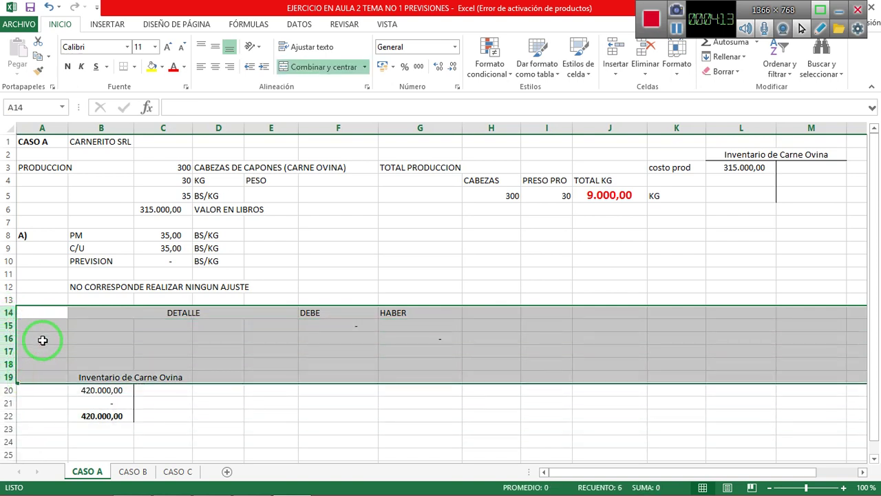
right_click(42, 340)
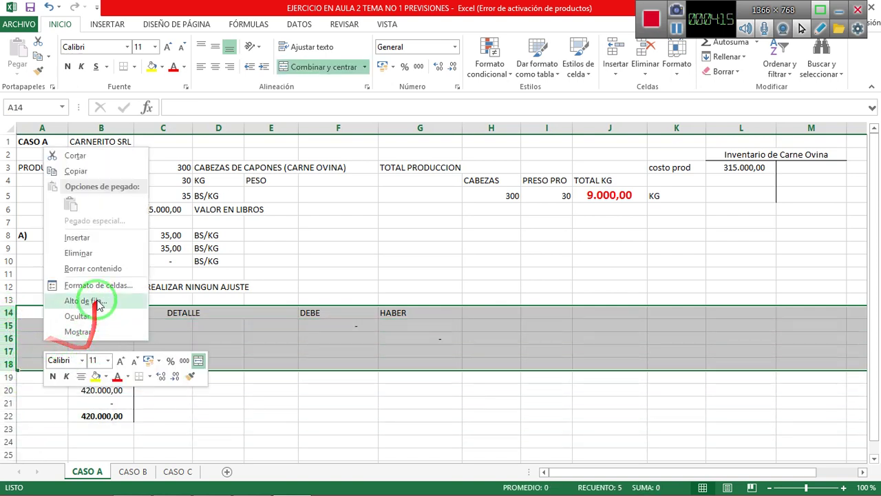
left_click(94, 258)
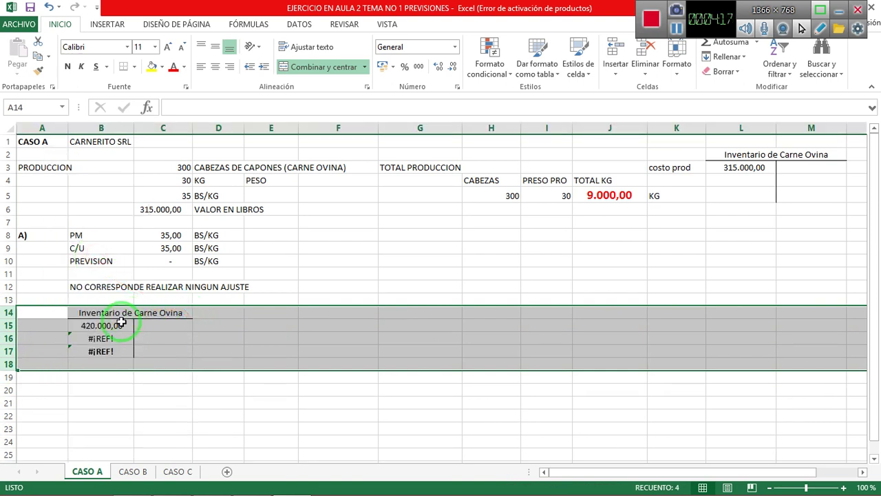
Step: Link the first debit of section A's Inventario de Carne Ovina account, B15, to the production cost in L3
left_click(115, 326)
type("+")
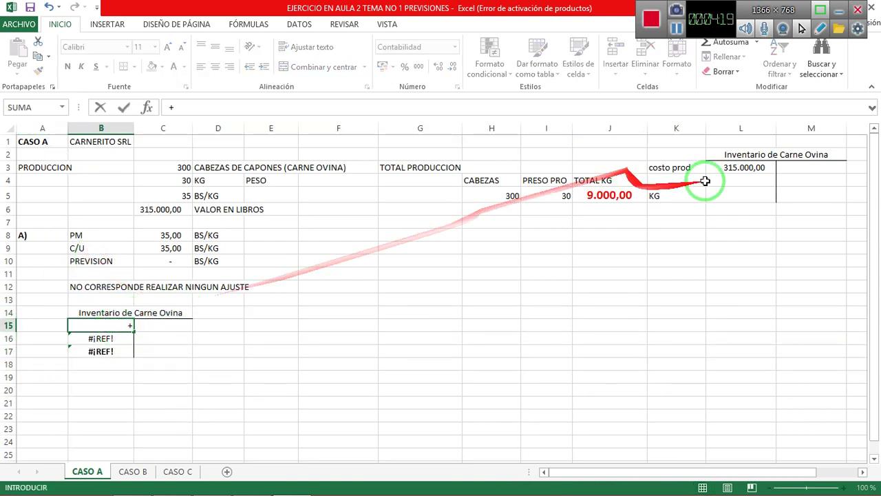
left_click(744, 171)
key("Return")
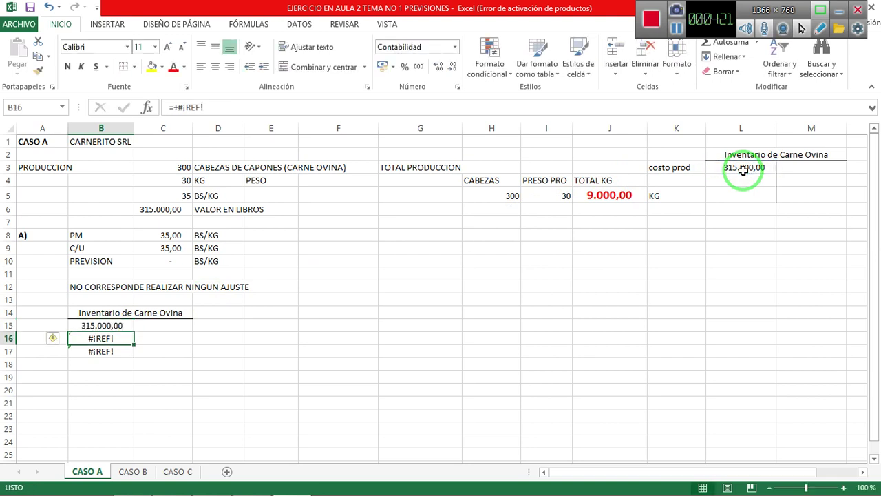
Step: Clear the broken-reference cell B16 in the Inventario de Carne Ovina account and review the account's remaining entries
key("Delete")
left_click(124, 346)
left_click(125, 343)
key("Up")
key("Up")
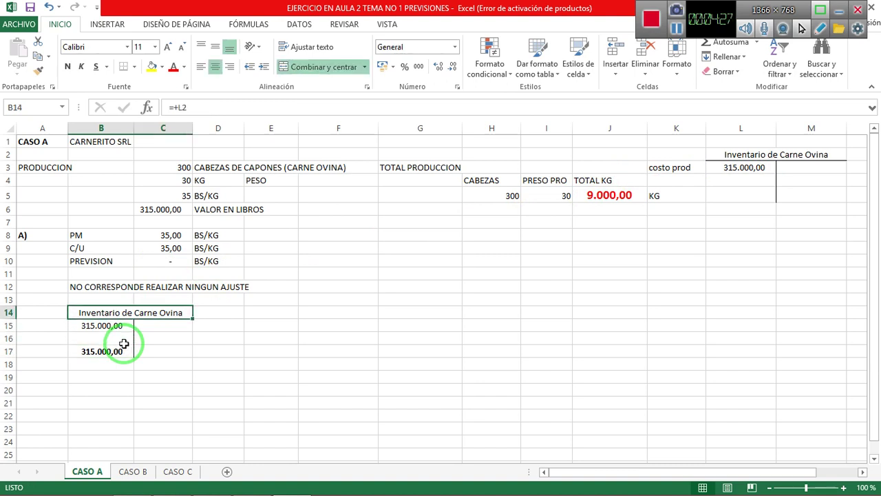
key("Down")
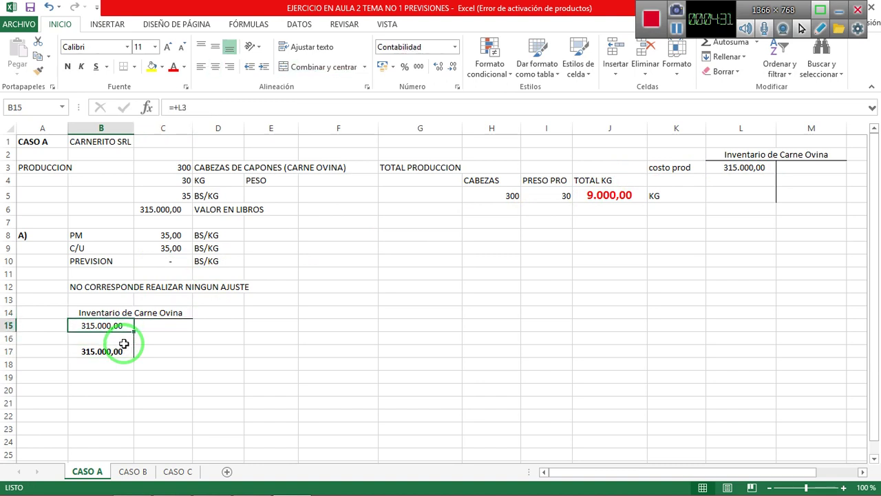
Step: Add the section label "B)" in A19, below the Inventario de Carne Ovina account
key("Down")
key("Down")
key("Down")
key("Down")
key("Left")
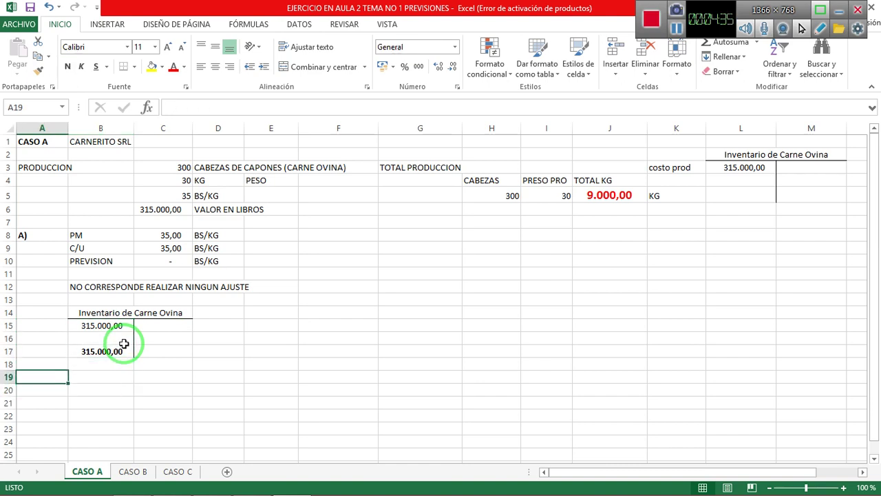
type("B)")
key("Return")
key("Up")
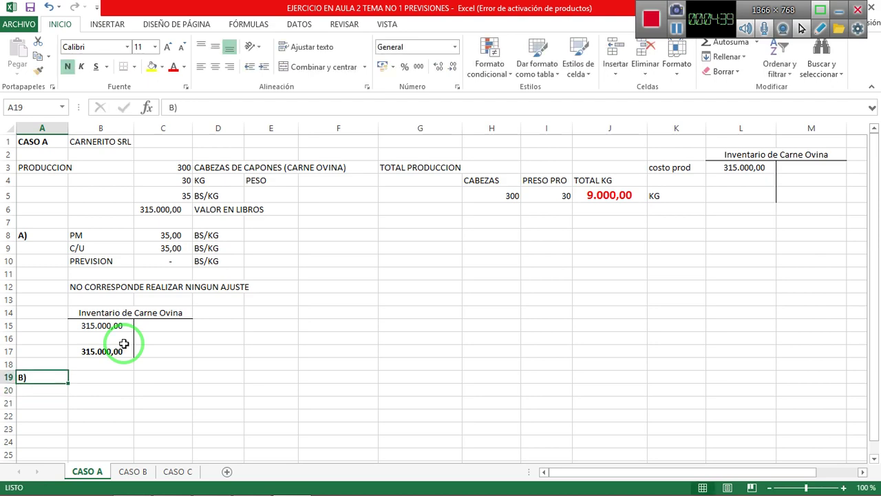
Step: Consult item b in the exercise PDF and add a PM row with the price 35 beside the B) label in Excel
key("alt+Tab")
mouse_move(153, 276)
left_mouse_down()
mouse_move(574, 246)
mouse_move(482, 262)
mouse_move(348, 227)
mouse_move(474, 227)
left_mouse_up()
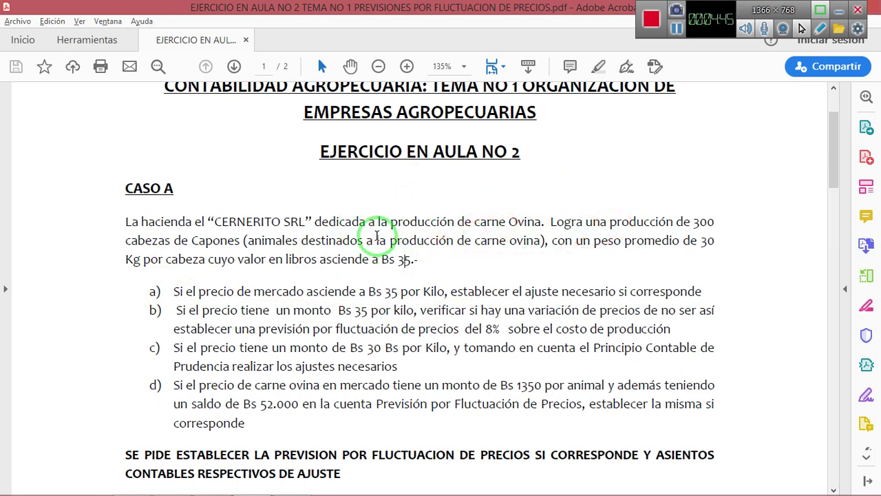
key("alt+Tab")
mouse_move(374, 236)
left_mouse_down()
mouse_move(311, 299)
mouse_move(134, 338)
mouse_move(139, 392)
left_mouse_up()
left_click(118, 381)
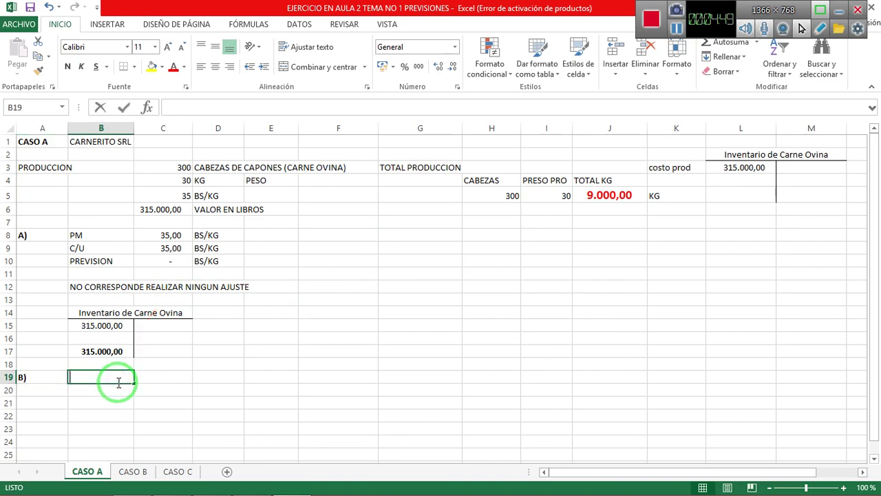
type("PM")
key("Tab")
key("alt+Tab")
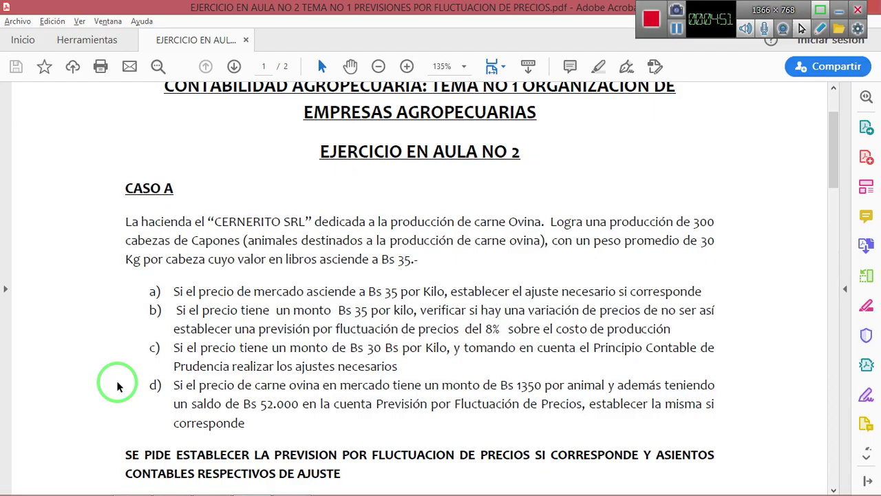
key("alt+Tab")
type("35")
key("Tab")
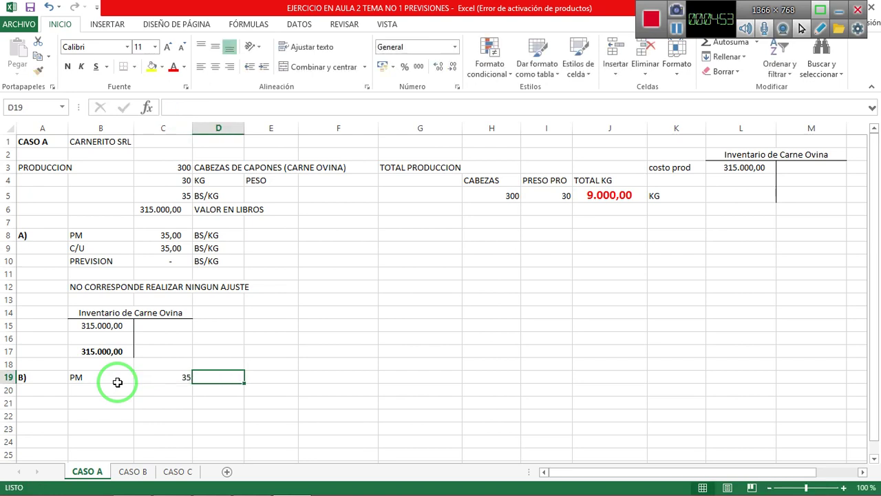
Step: Copy section A's BS/KG unit beside section B's PM price and format that price in thousands style with two decimals
key("Up")
key("Up")
key("Up")
key("Up")
key("Up")
key("Up")
key("Up")
key("Up")
key("Up")
key("Up")
key("Up")
key("ctrl+c")
key("Down")
key("Down")
key("Down")
key("Down")
key("Down")
key("Down")
key("Down")
key("Down")
key("Down")
key("Down")
key("Down")
key("ctrl+v")
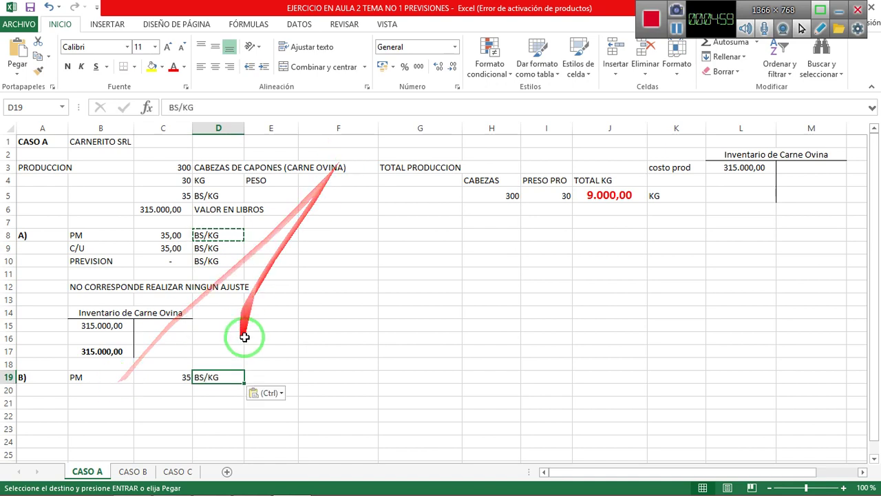
left_click(172, 377)
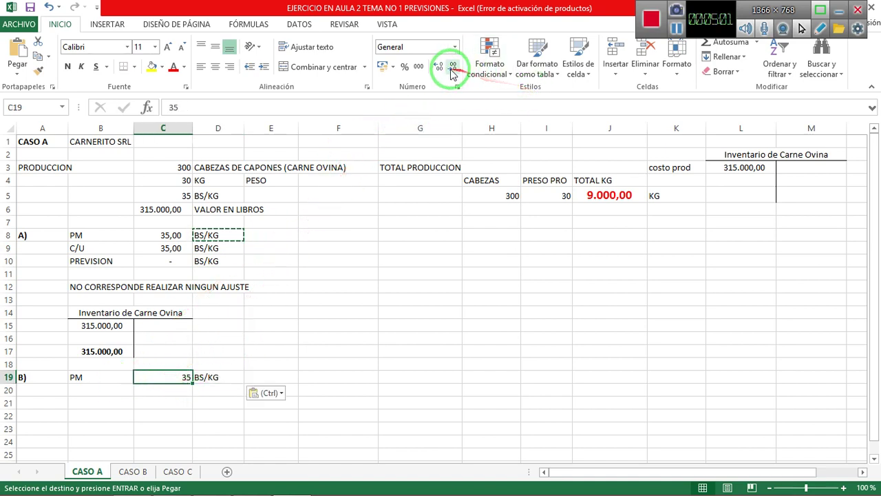
left_click(419, 66)
Step: Label B20 as C/U below section B's PM row and reread item b in the exercise PDF
left_click(108, 388)
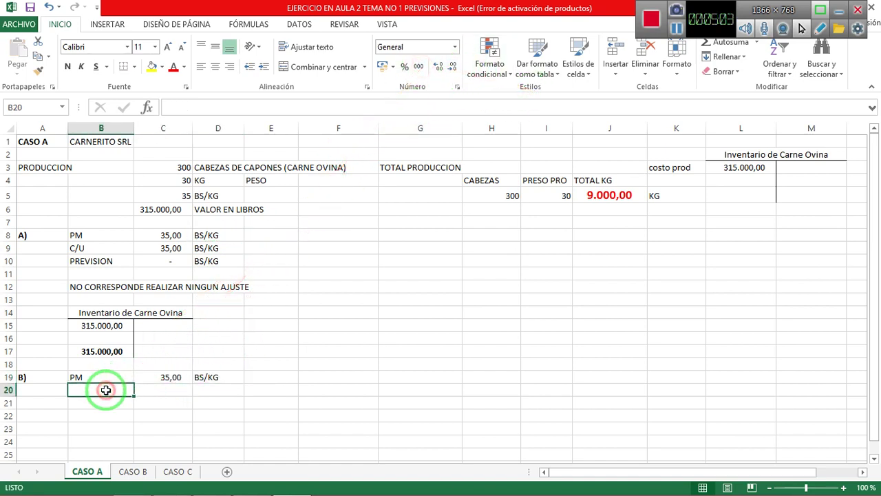
type("C")
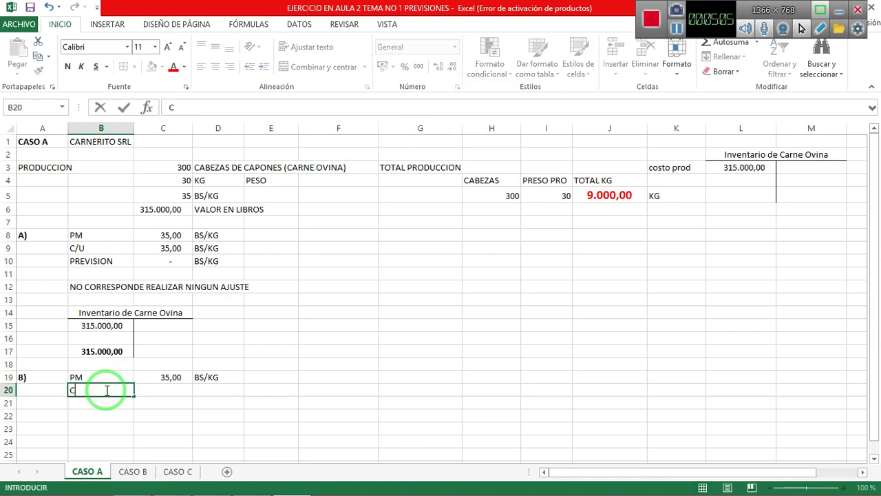
type("/U")
key("Return")
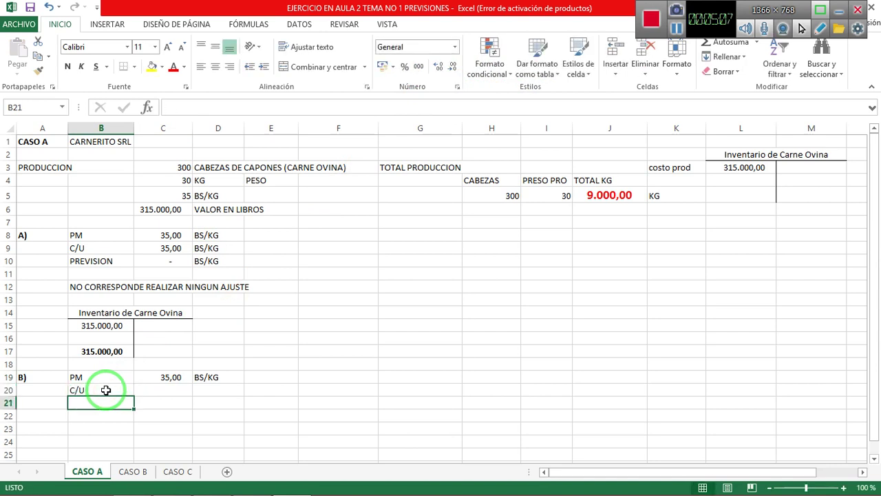
key("alt+Tab")
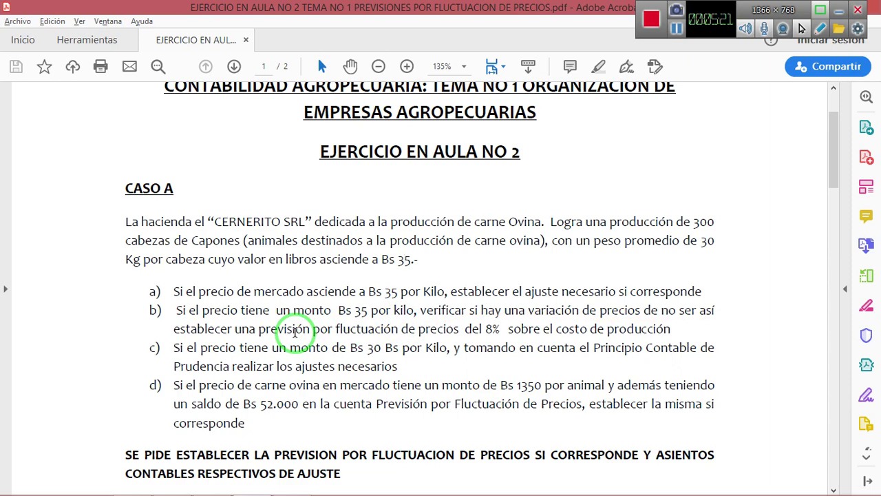
key("alt+Tab")
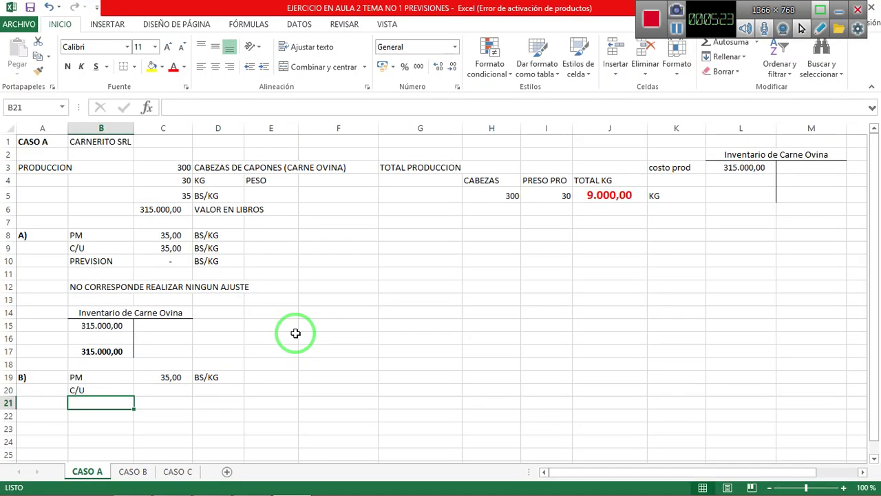
Step: Calculate section B's C/U in C20 by dividing the production cost in L3 by the total kilograms in J5
key("Up")
key("Right")
key("Right")
key("Right")
key("Right")
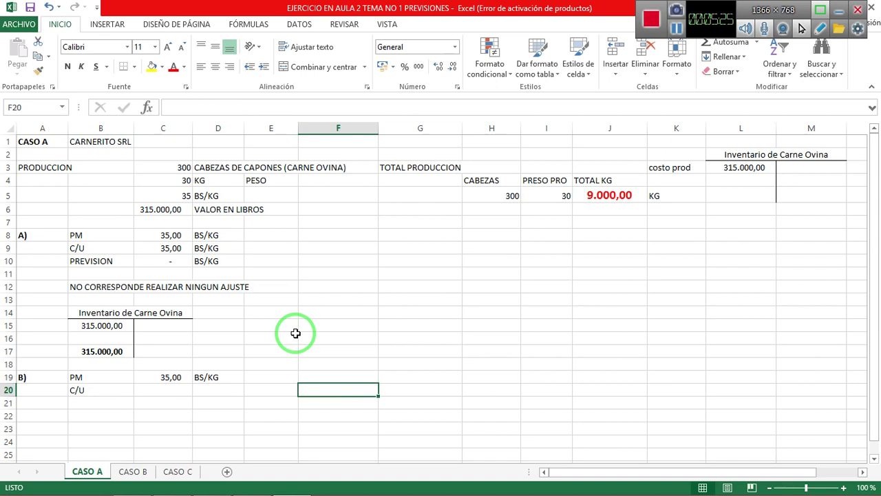
key("Left")
key("Left")
key("Left")
key("Left")
key("Right")
type("+")
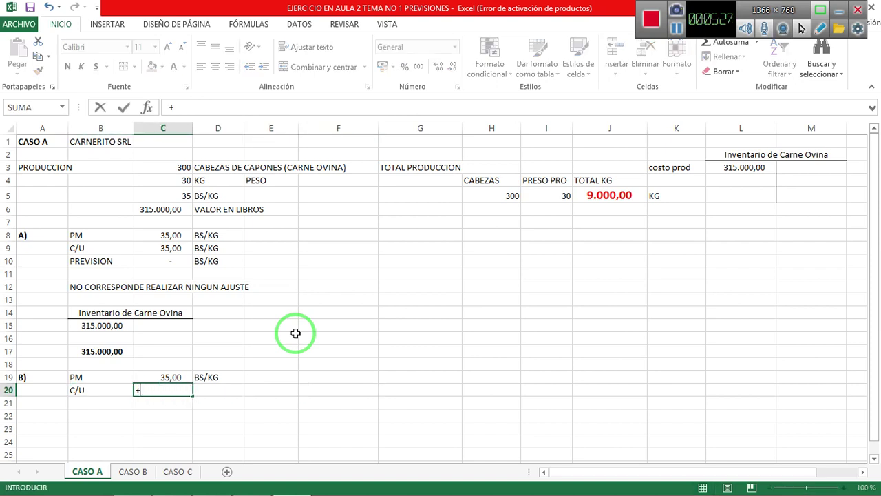
left_click(742, 165)
type("/")
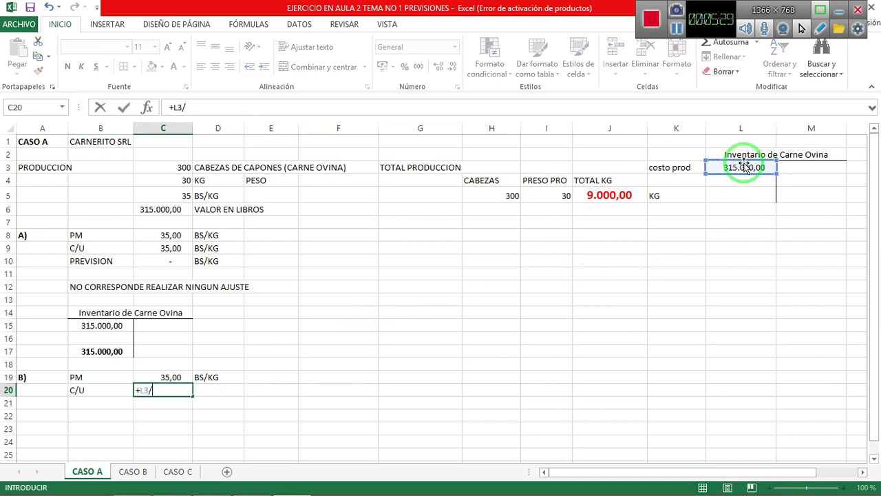
left_click(611, 198)
key("Return")
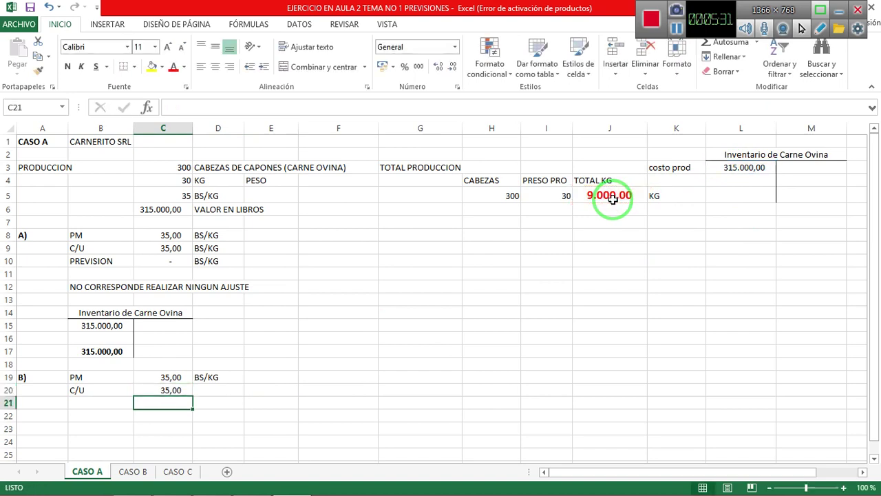
Step: Copy the BS/KG unit from section B's PM row to its C/U row
key("Up")
key("Right")
key("Up")
key("ctrl+c")
key("Down")
key("ctrl+v")
key("Return")
Step: Calculate the difference between section B's C/U and PM in C21
key("Left")
type("+")
key("Up")
type("-")
key("Up")
key("Up")
key("Return")
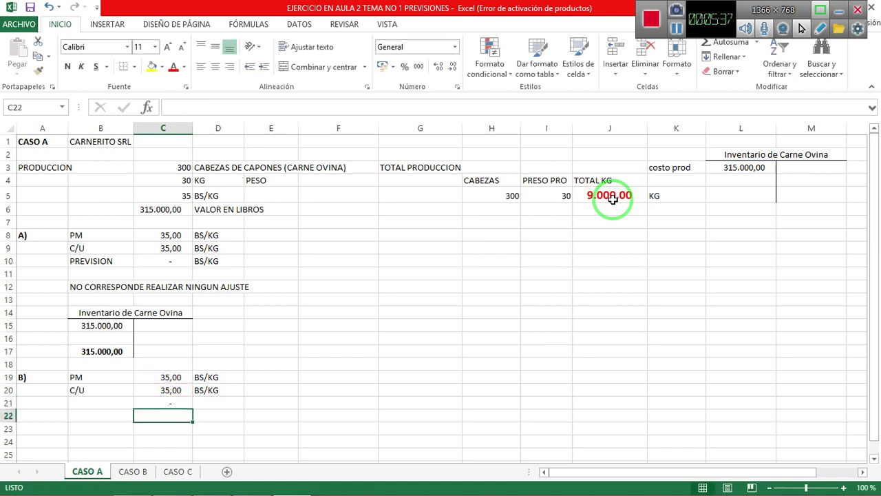
Step: Label C23 as PREVISION, enter 8% in D23, and bring the production cost from L3 into E23
key("Down")
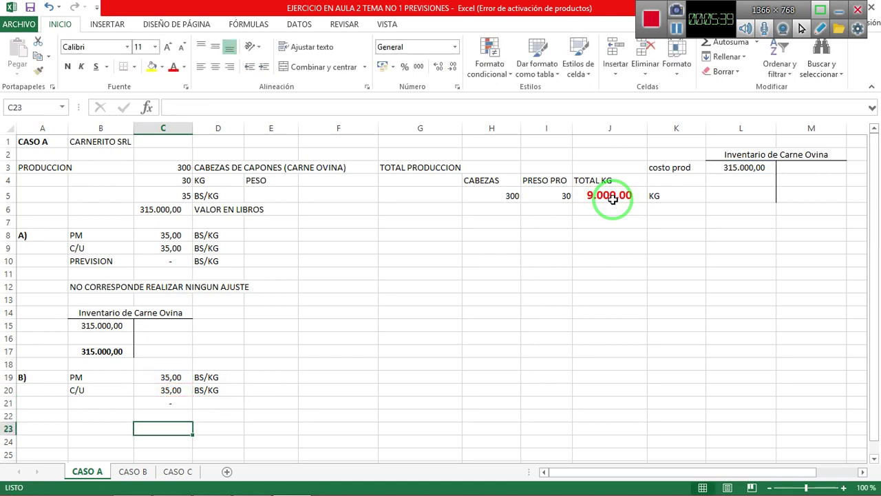
type("PREVISION")
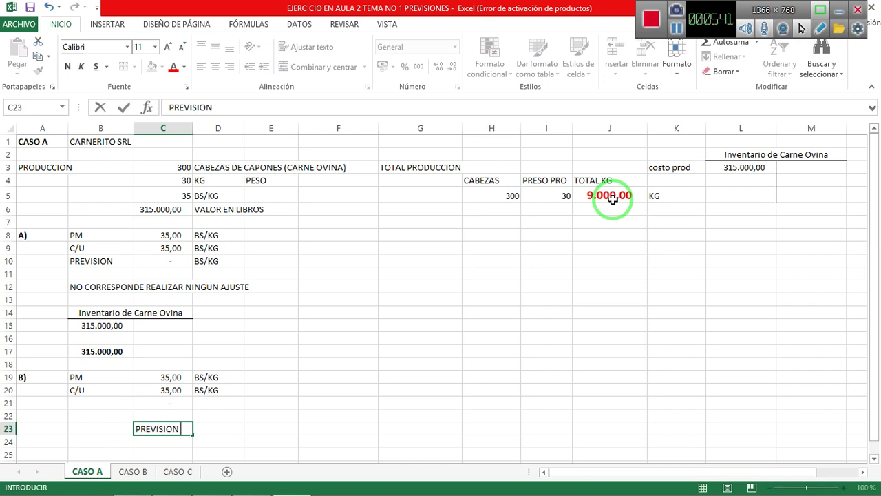
key("Tab")
type("8%")
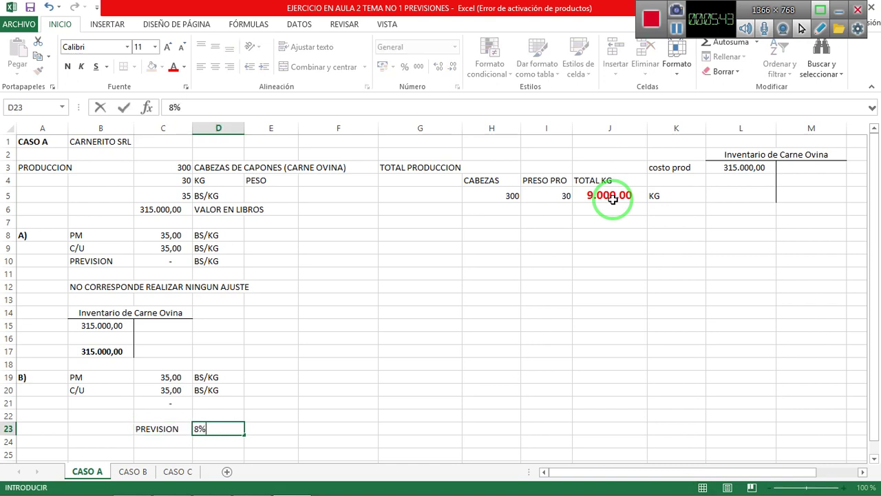
key("Tab")
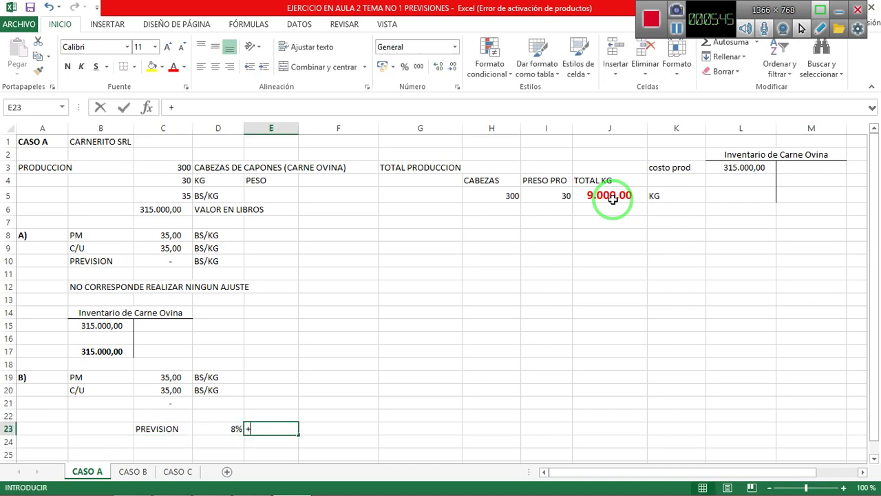
type("+")
left_click(756, 168)
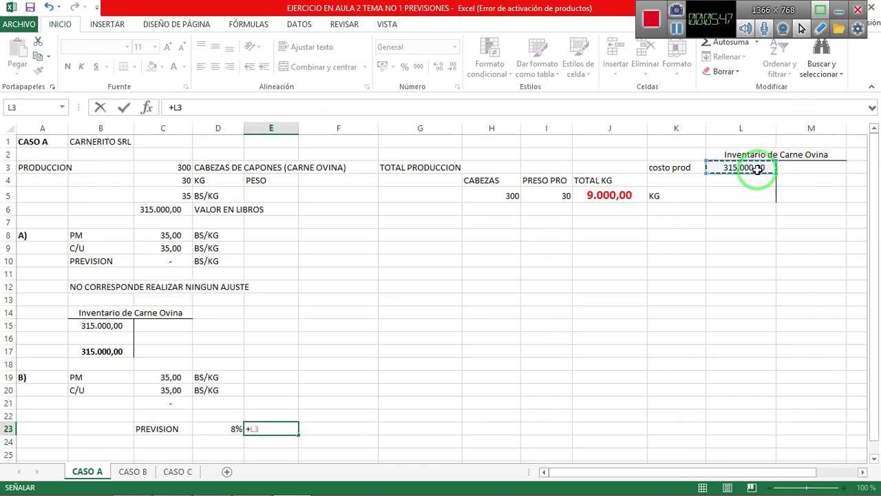
key("Return")
Step: Calculate the provision in F23 by multiplying the percentage in D23 by the production cost in E23
key("Up")
key("Right")
type("+")
key("Left")
key("Left")
type("*")
key("Left")
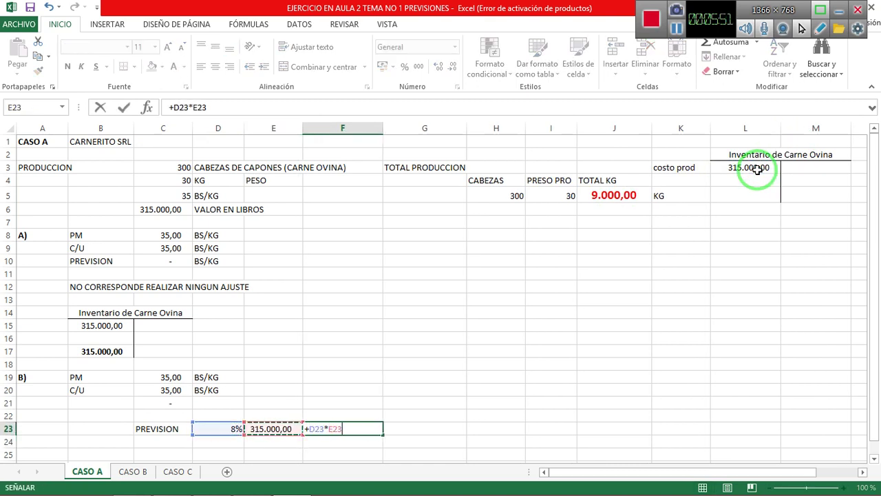
key("Return")
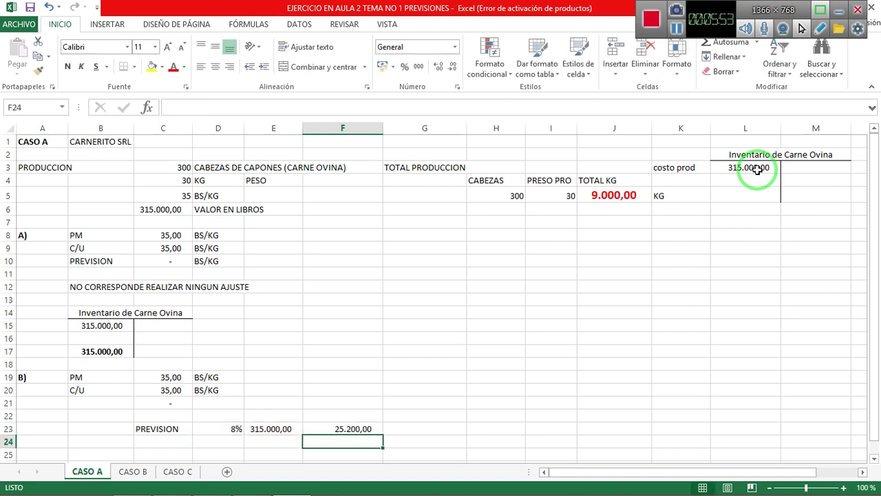
Step: Format the provision amount in F23 in red and bold
key("Up")
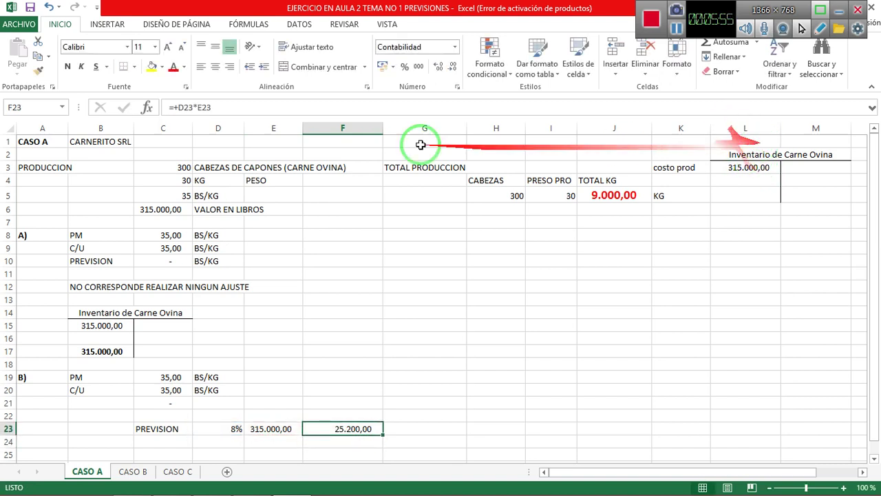
left_click(172, 67)
scroll(338, 385, "down", 2)
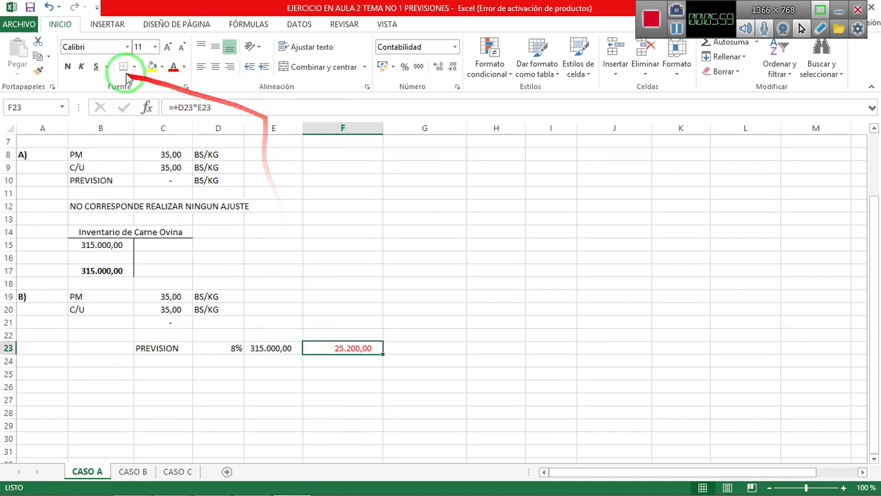
left_click(68, 67)
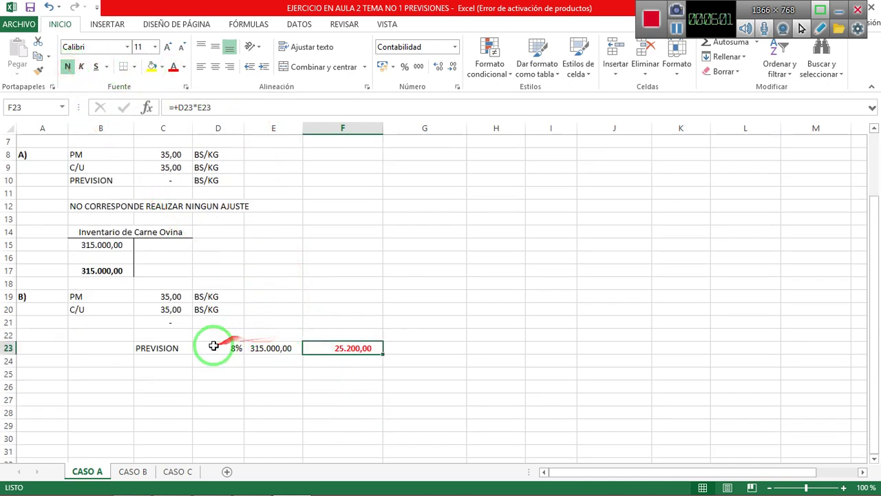
Step: Start the journal entry headings in row 25 with DETALLE in A25, DEBE in C25 and HABER in D25
left_click(62, 375)
type("DET")
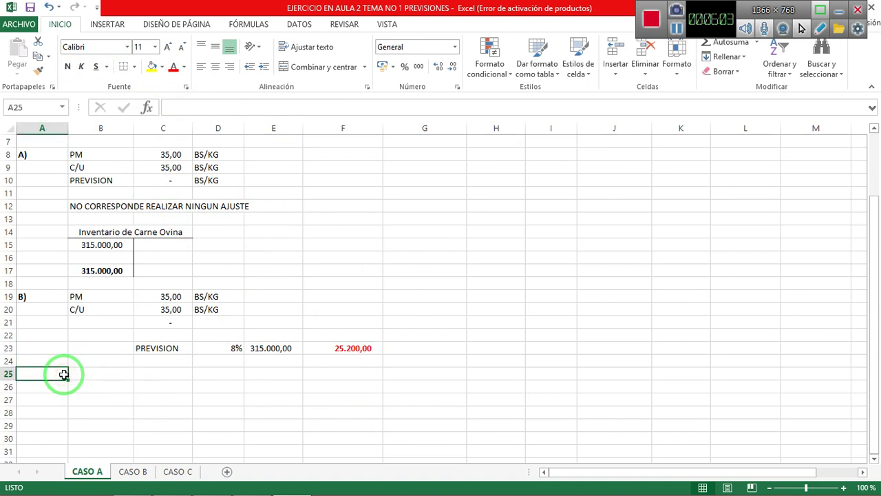
type("ALLE")
key("Tab")
key("Tab")
type("DEBE")
key("Tab")
type("HABER")
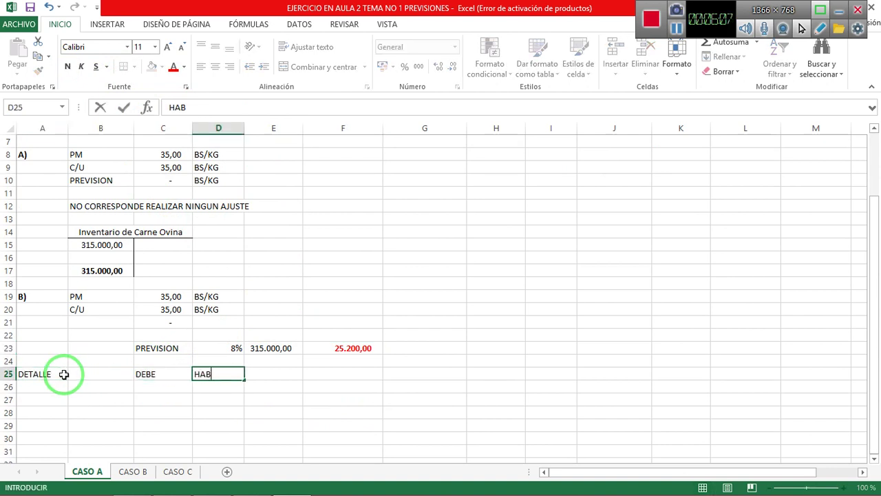
Step: Shift the headings one column over so that DEBE is in D25 and HABER is in E25
key("Down")
key("Left")
key("Left")
key("Left")
key("Up")
key("Right")
key("Right")
key("Delete")
key("Right")
type("DEBE")
key("Tab")
type("HABER")
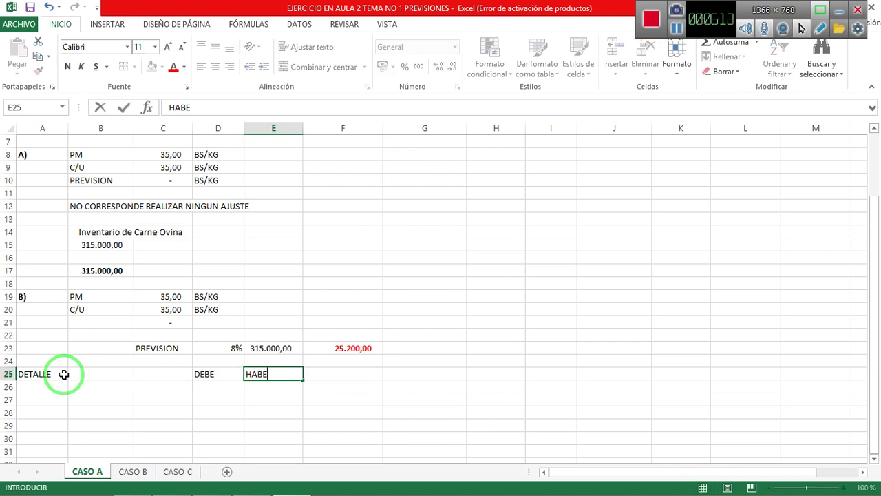
key("Return")
Step: Enter the debit account COSTOS POR FLUCTUACION in A26 under DETALLE
key("Left")
key("Left")
key("Left")
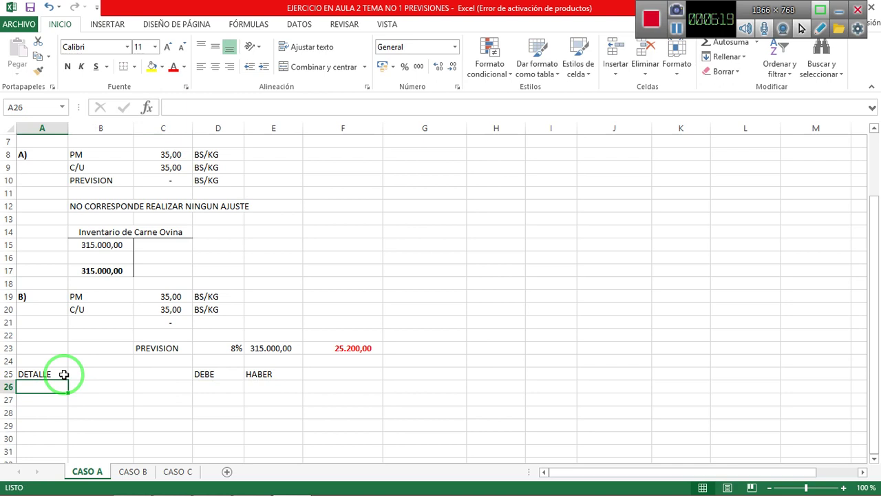
type("CO")
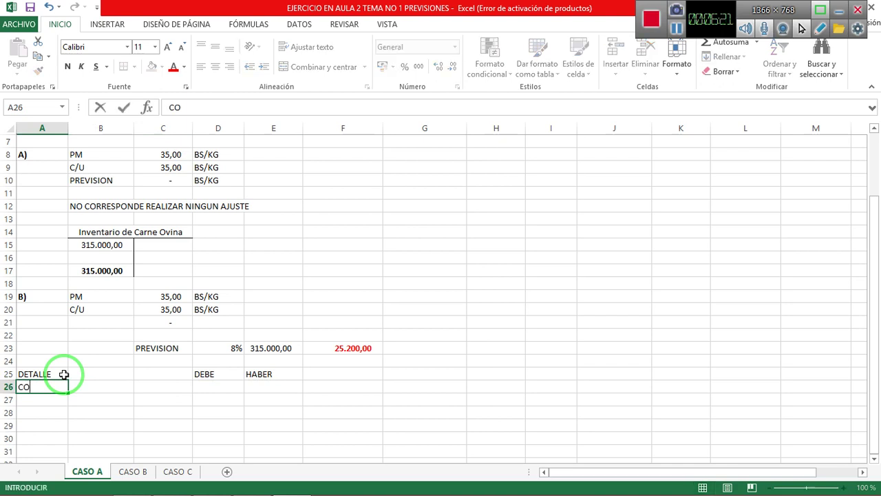
type("STOS POR FLUC")
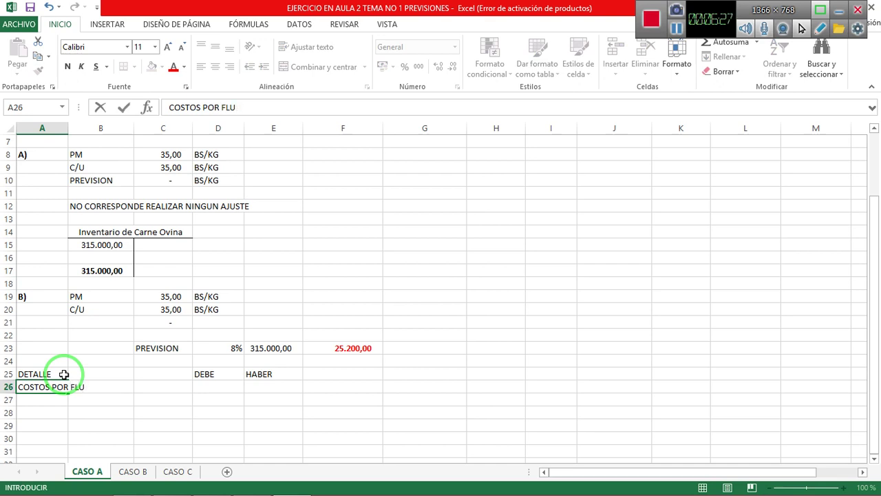
type("TUAZ")
type("ION")
key("Return")
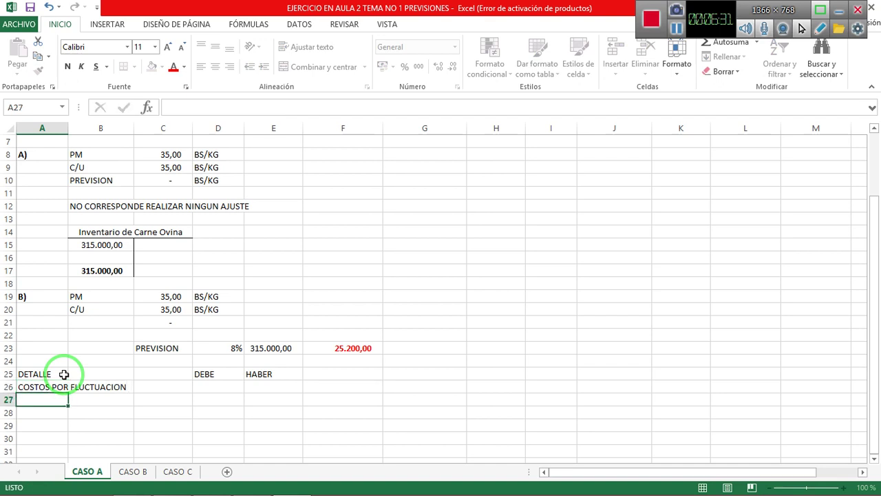
Step: Extend the account name in A26 to COSTOS POR FLUCTUACION DE PRECIOS
key("Up")
key("F2")
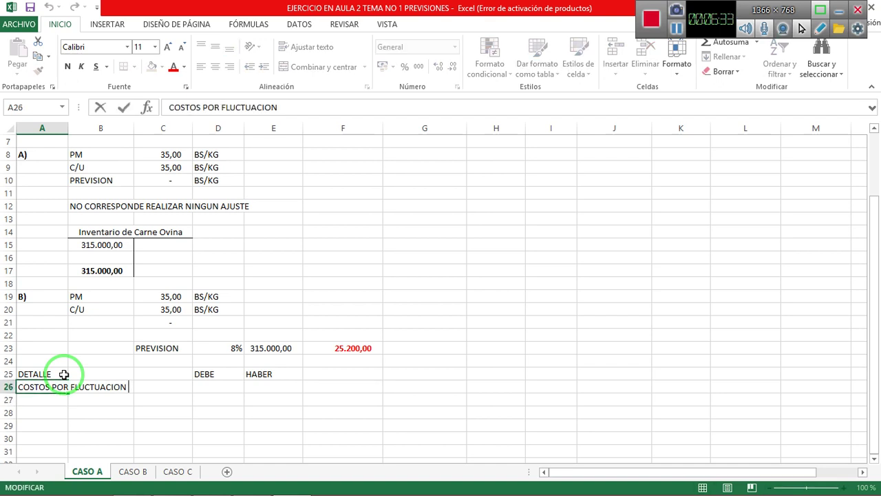
type("DE PRECISO")
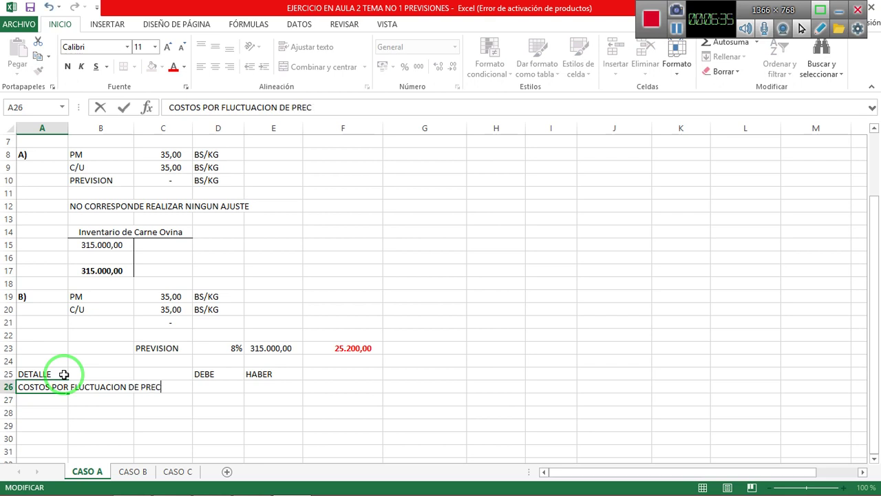
key("Return")
key("Up")
key("F2")
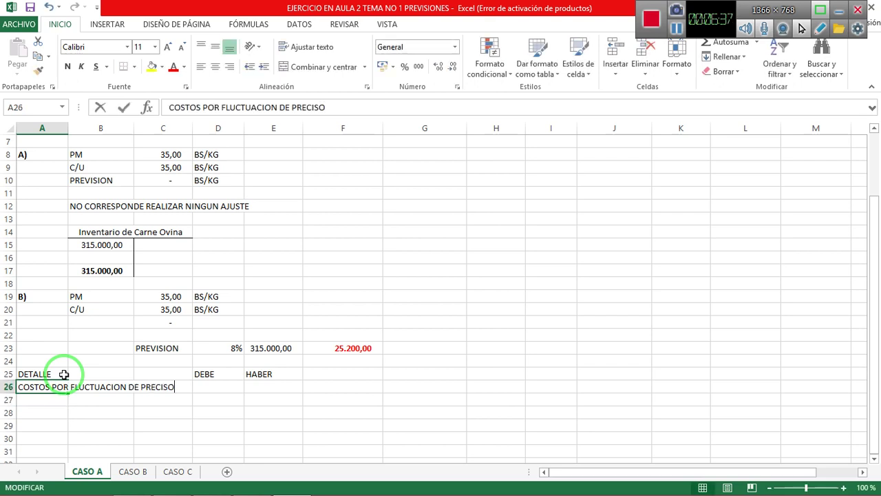
key("BackSpace")
key("BackSpace")
type("OS")
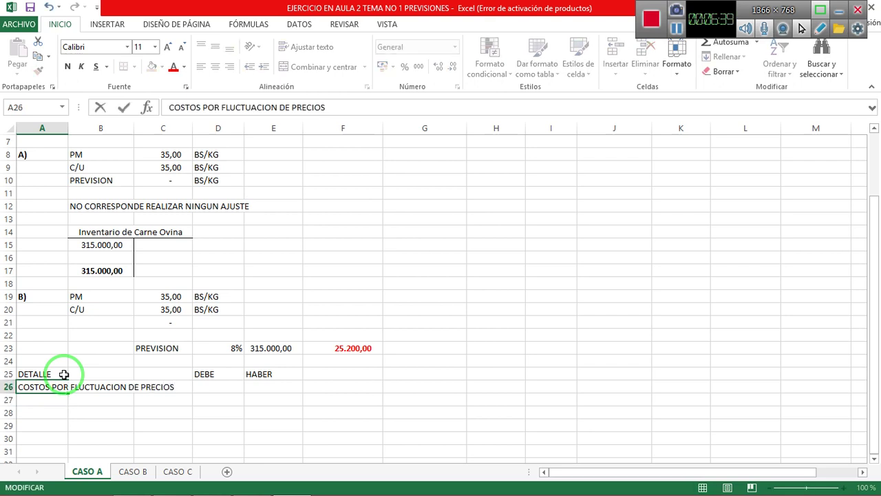
key("Return")
Step: Link the DEBE amount in D26 to the provision calculated in F23
key("Right")
key("Right")
key("Right")
key("Up")
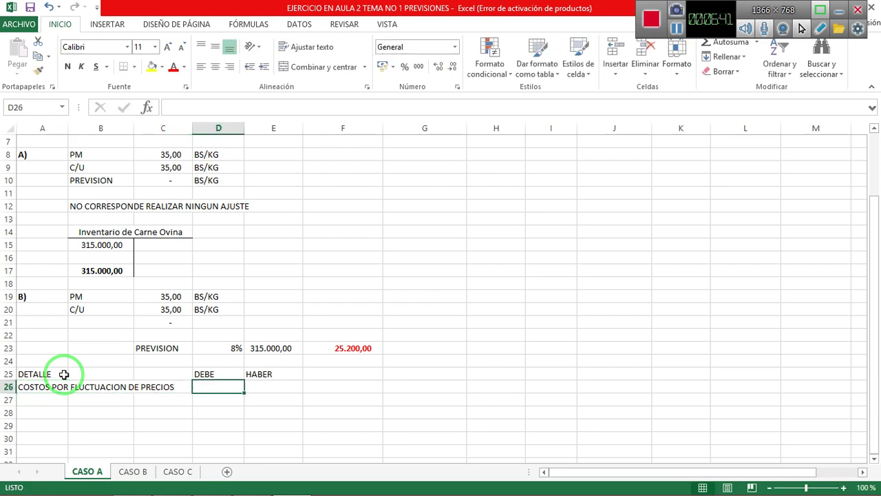
type("+")
key("Right")
key("Right")
key("Up")
key("Up")
key("Up")
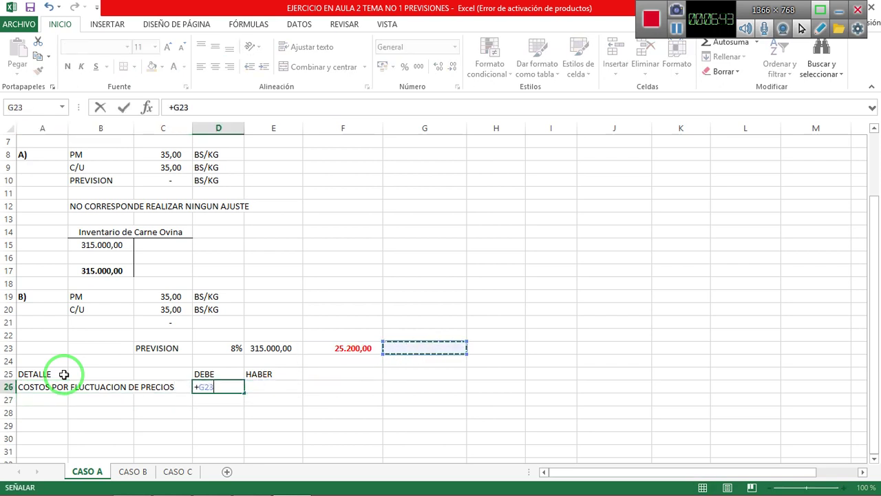
key("Return")
Step: Underline the debit account name in A26
key("Left")
key("Left")
key("Left")
key("Up")
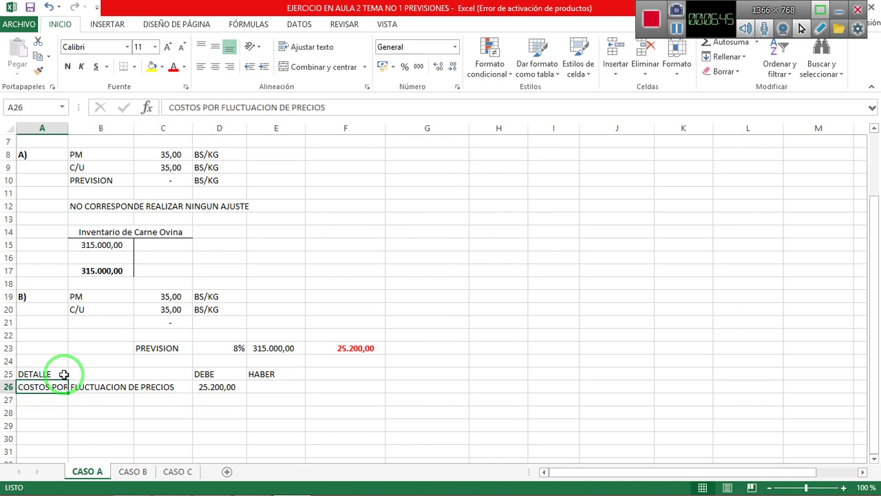
Step: Enter the credit account PREVISION POR FLUCTUACION DE PRECIOS in B27 and underline it
key("Down")
key("Right")
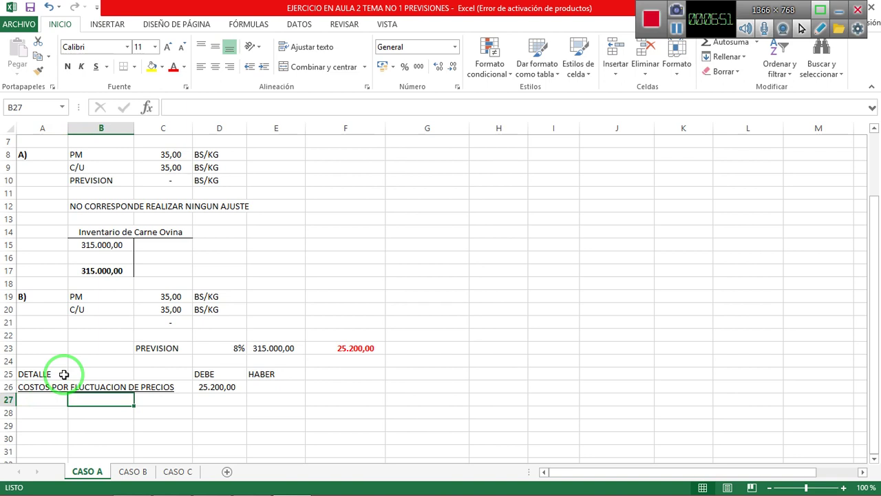
type("PREVISION POR FLUCTUACION DE PRECIOS")
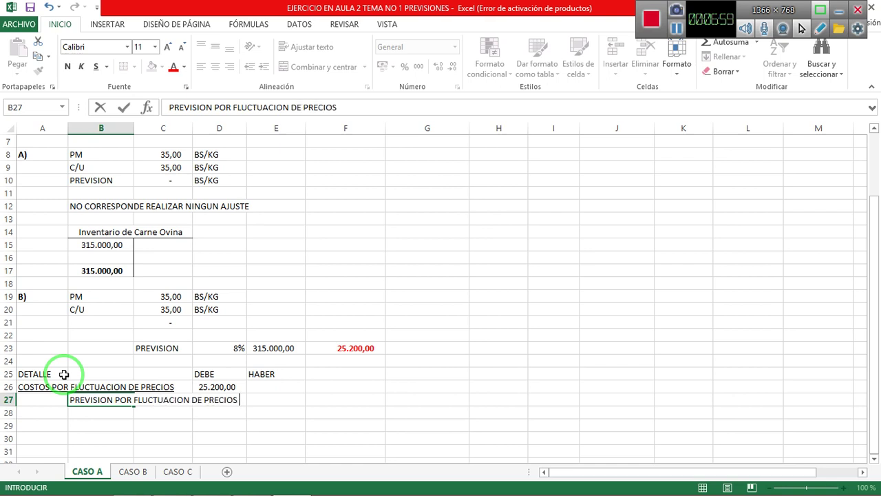
key("Return")
key("Up")
key("ctrl+s")
Step: Link the HABER amount in E27 to the provision calculated in F23
key("Right")
key("Right")
key("Right")
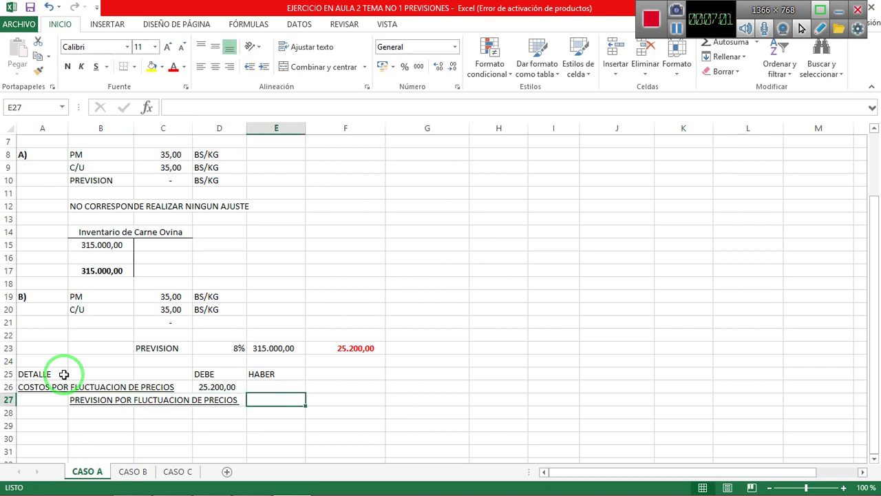
type("+")
key("Right")
key("Up")
key("Up")
key("Up")
key("Up")
key("Up")
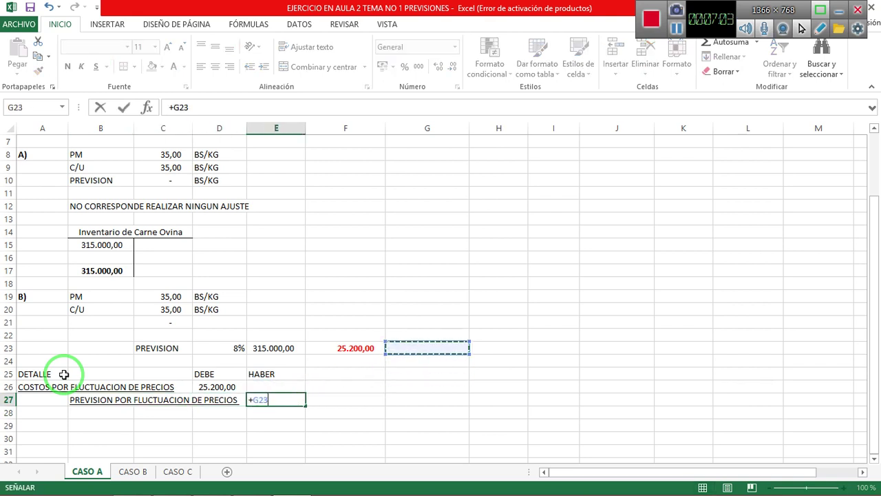
key("Return")
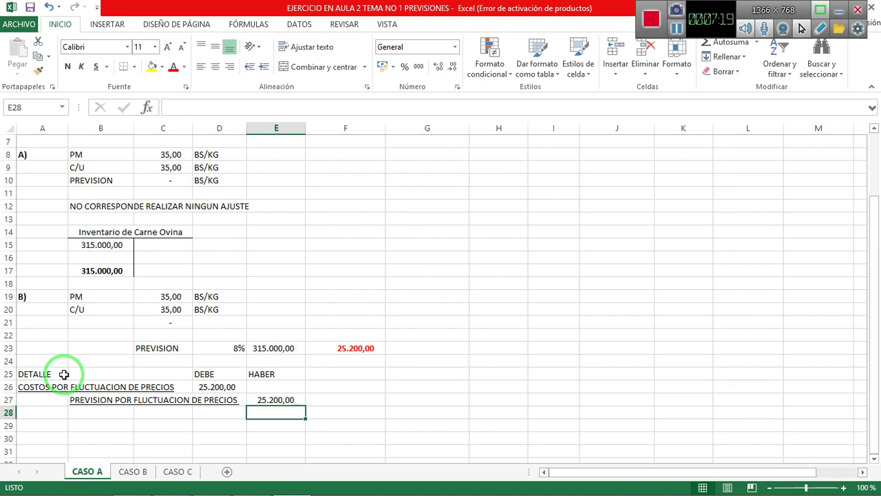
Step: Check the exercise PDF and label A30 as C) in bold to start the next item
key("alt+Tab")
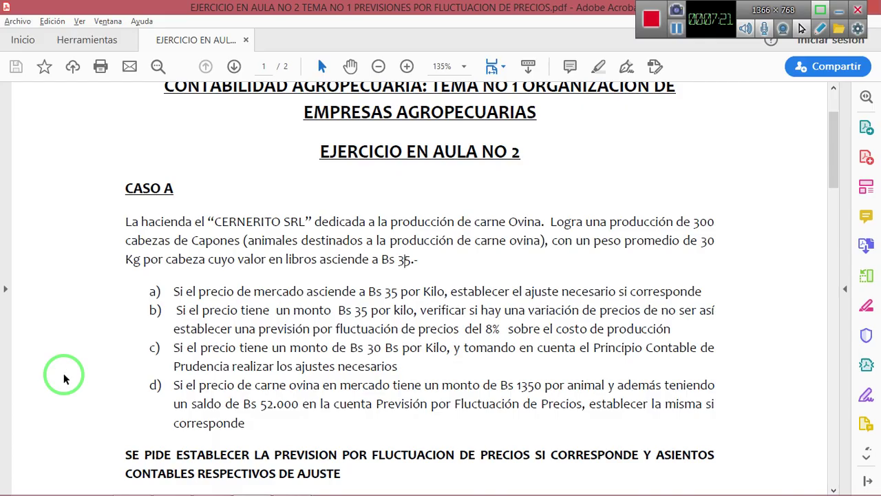
key("alt+Tab")
scroll(117, 418, "down", 1)
left_click(55, 397)
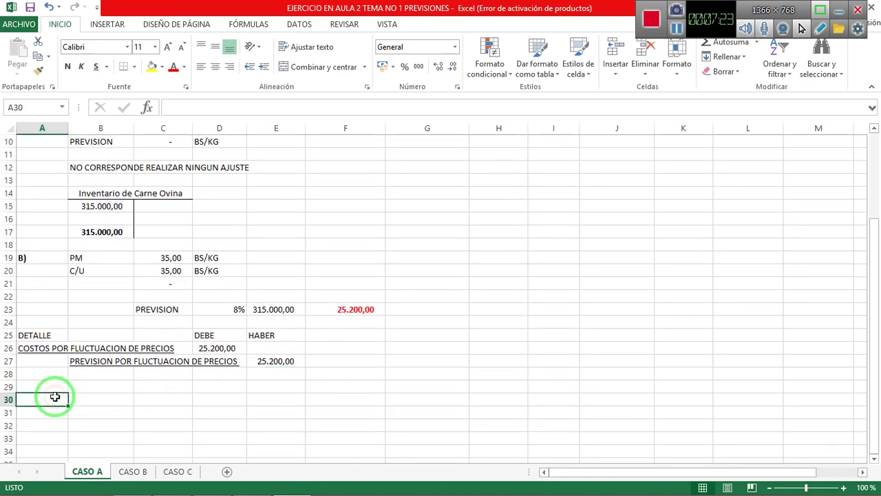
type("C")
key("Return")
left_click(55, 397)
type("2")
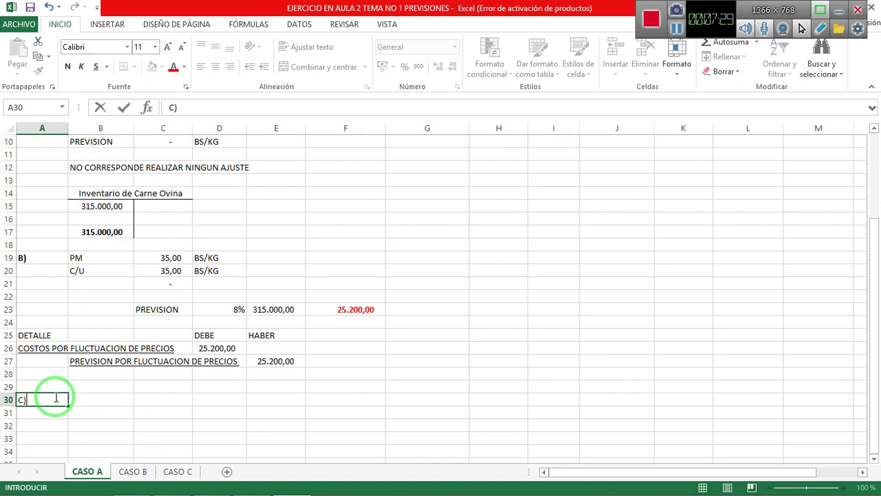
key("Return")
left_click(55, 397)
key("ctrl+n")
Step: Check item c) in the exercise PDF, then enter the label PM in B30 and the market price 30 in C30
key("alt+Tab")
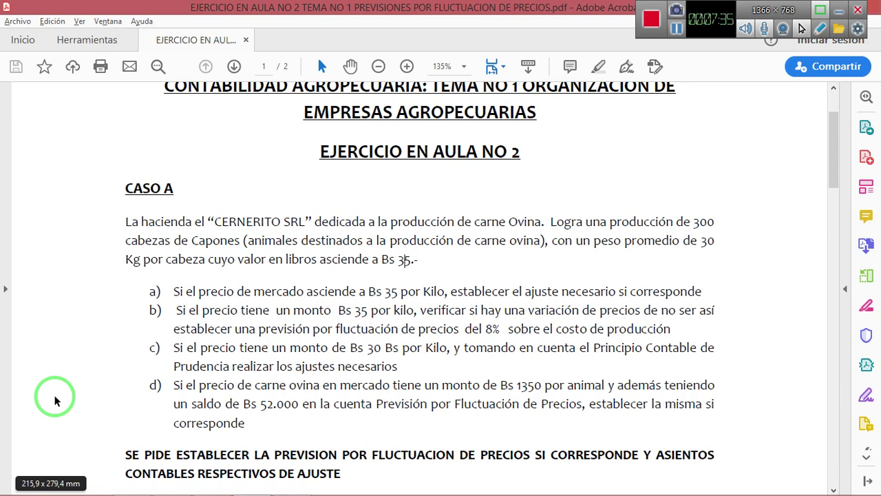
key("alt+Tab")
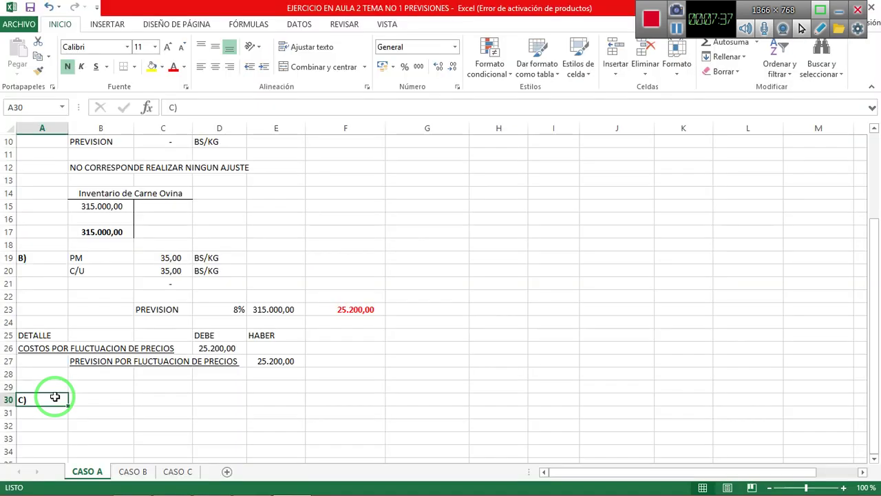
key("Tab")
type("PM")
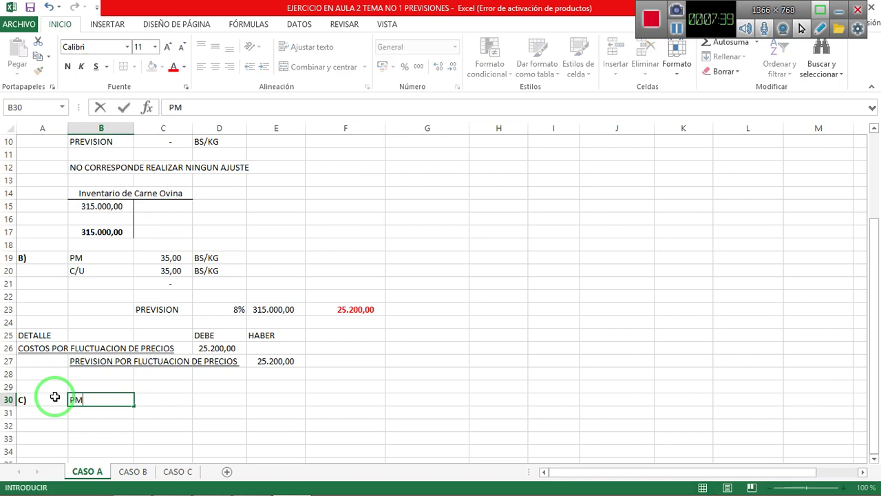
key("Tab")
type("30")
key("Tab")
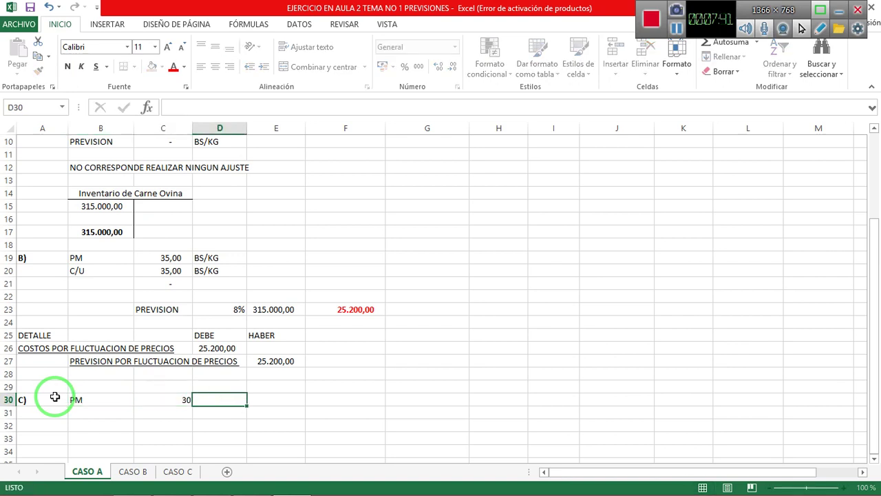
Step: Copy the BS/KG unit from D19 into D30 and apply the comma accounting format to the price in C30
left_click(212, 257)
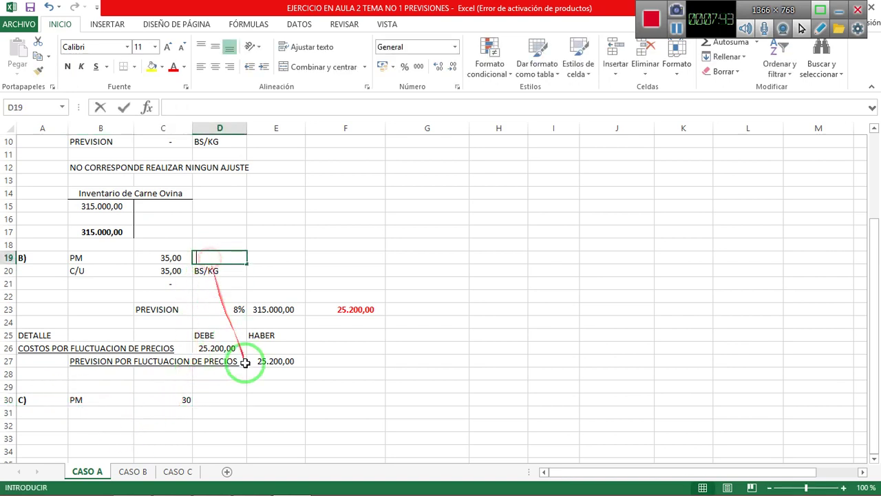
key("BackSpace")
key("Escape")
key("ctrl+c")
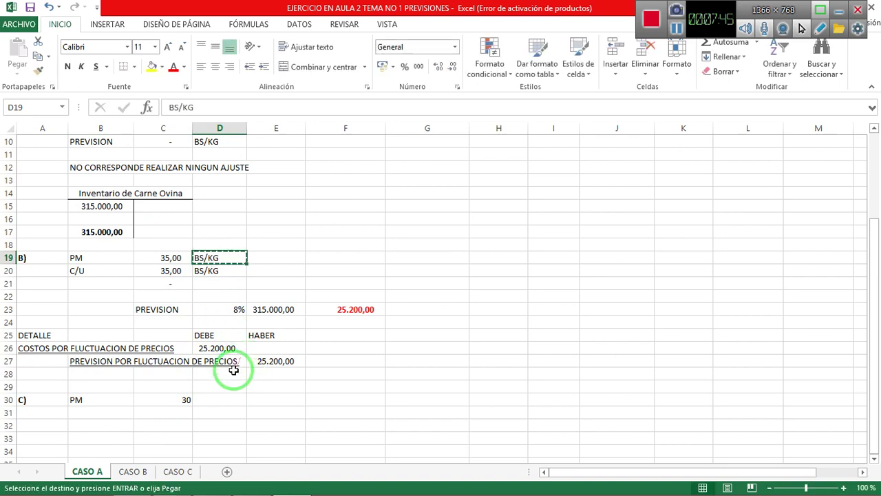
left_click(219, 399)
key("ctrl+v")
left_click(177, 400)
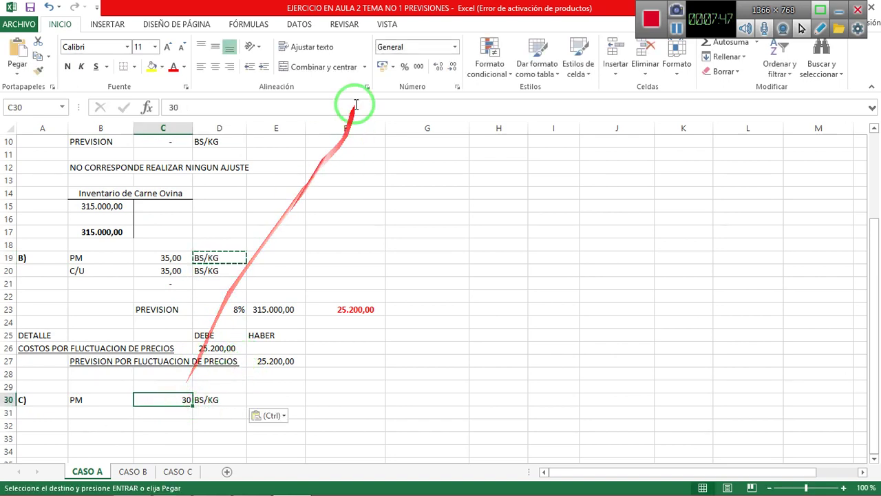
left_click(416, 66)
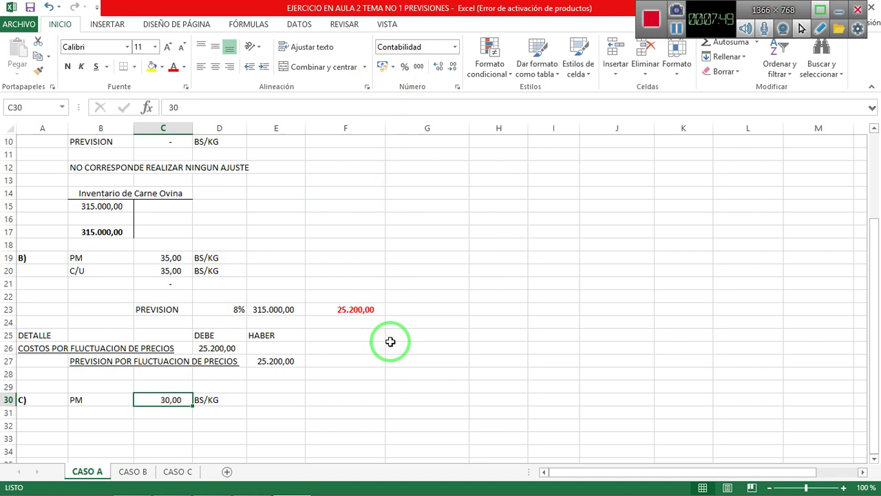
Step: Label B31 as C/U and calculate the unit cost in C31 by dividing the production cost in L3 by the total kilograms in J5
left_click(118, 414)
type("C/U")
key("Tab")
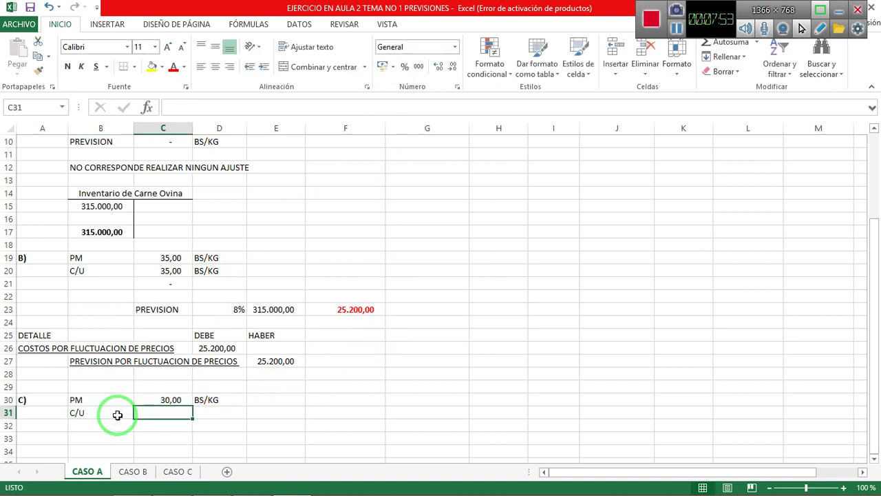
type("+")
scroll(419, 350, "up", 3)
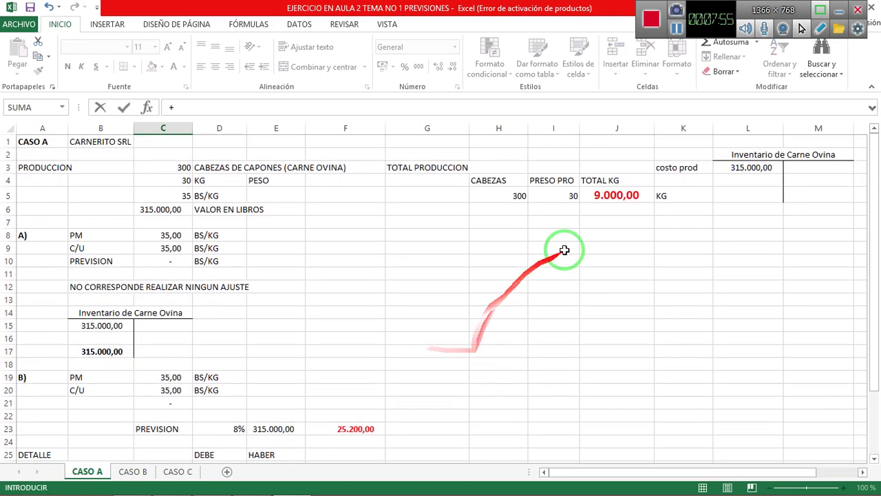
left_click(732, 168)
type("/")
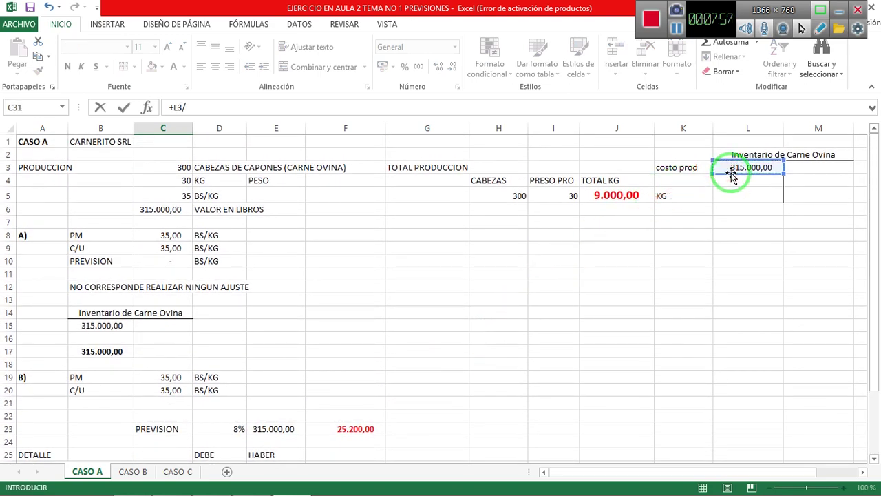
left_click(657, 196)
key("Return")
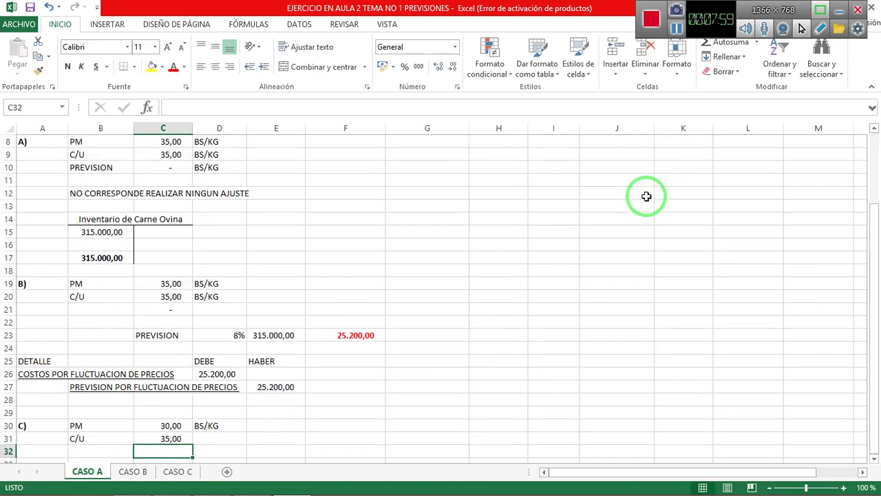
Step: Copy the BS/KG unit from D30 into D31 beside the unit cost
key("Up")
key("Right")
key("Up")
key("ctrl+c")
key("Down")
key("ctrl+v")
key("Escape")
Step: Calculate the price difference in C32 with the formula +C30-C31
key("Down")
key("Left")
type("+")
key("Up")
key("Up")
type("-")
key("Up")
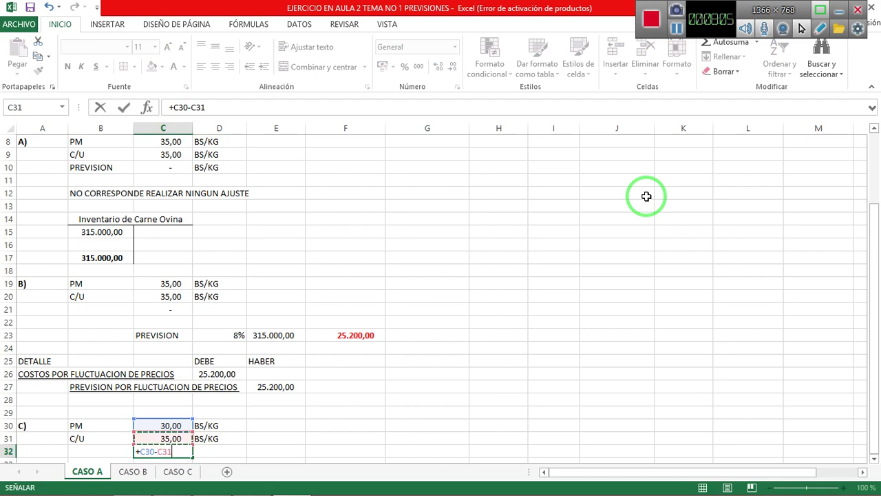
key("Return")
Step: Copy the BS/KG unit from D31 into D32 beside the price difference
key("Up")
key("Right")
key("Up")
key("ctrl+c")
key("Down")
key("ctrl+v")
key("Escape")
Step: Enter the label PREVISION in C34 below the price difference of item C)
key("Down")
key("Left")
key("Left")
key("Left")
key("Down")
key("Down")
key("Down")
key("Down")
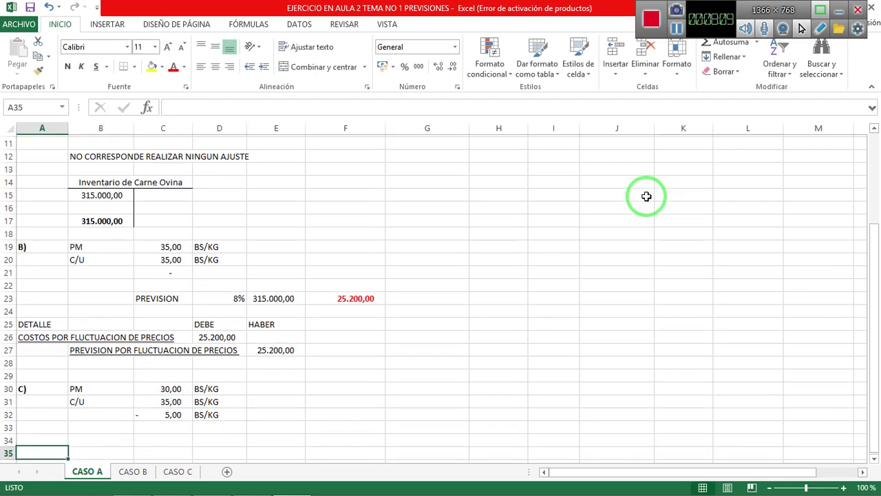
key("Down")
key("Right")
key("Up")
key("Up")
key("Up")
key("Right")
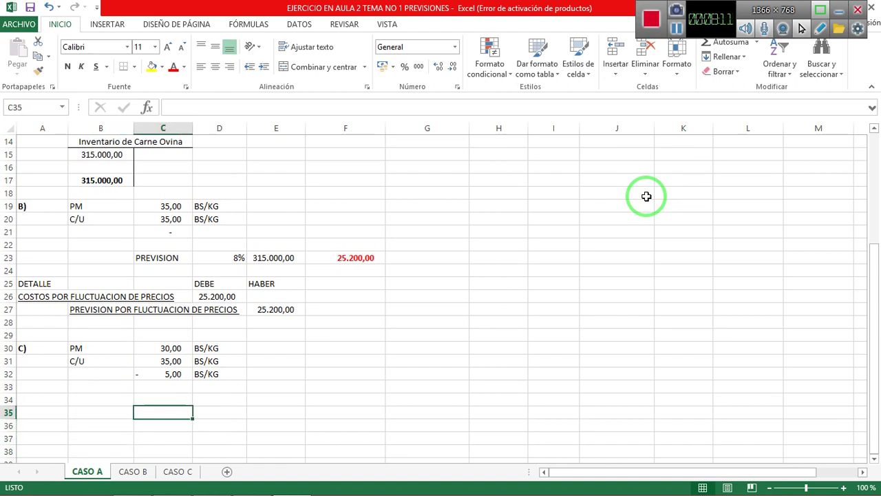
key("Right")
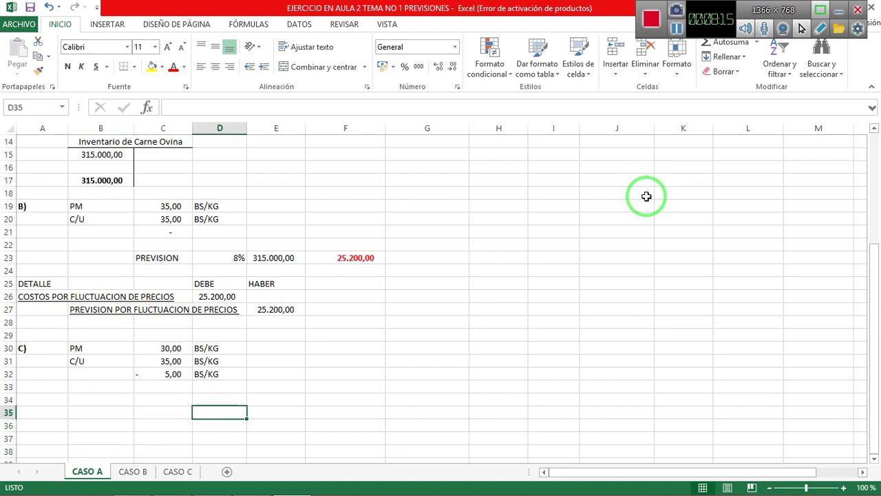
key("Up")
key("Left")
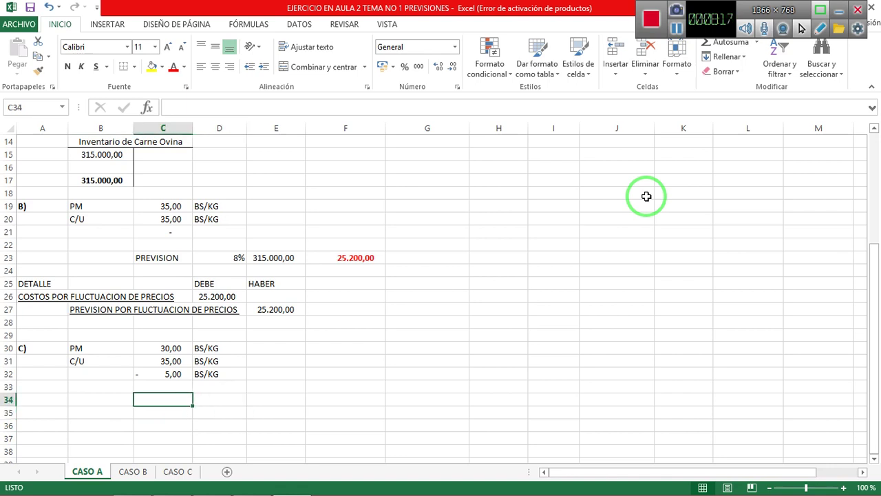
type("PREVISION")
key("Return")
key("Right")
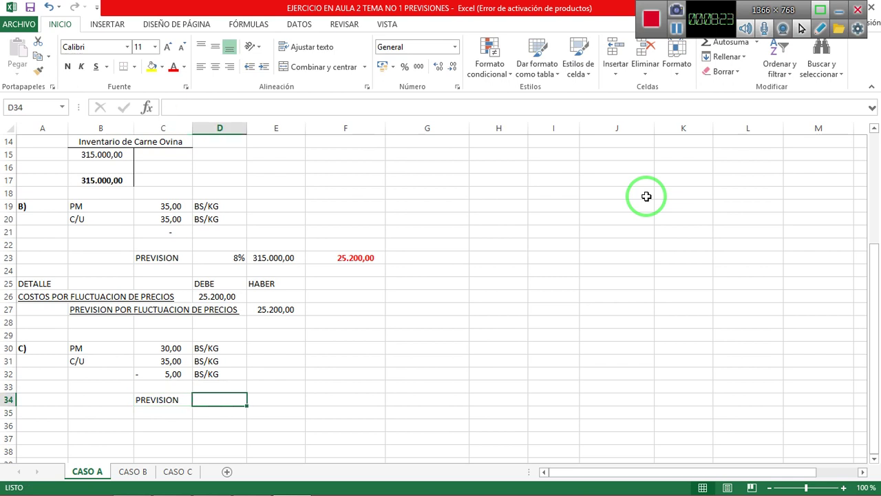
Step: Enter 5 in D34 as the provision per kilogram and copy the BS/KG unit from D32 into E34
type("+")
key("BackSpace")
type("5")
key("Right")
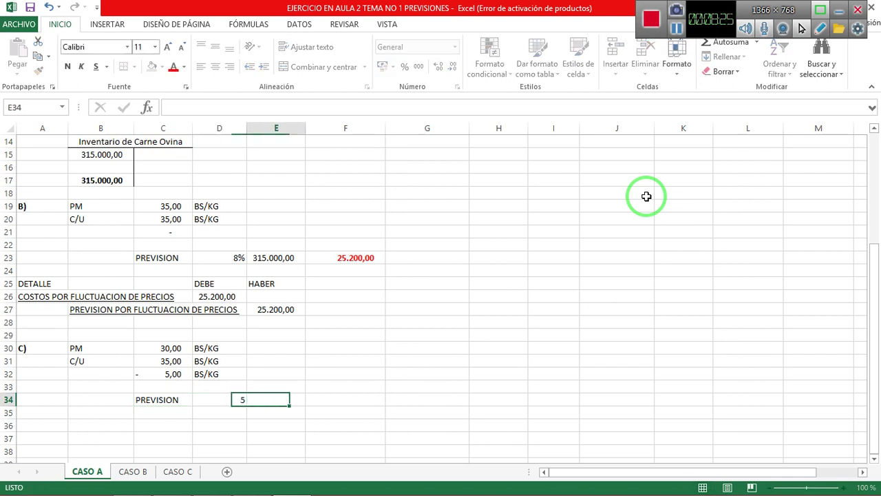
key("Up")
key("Up")
key("Left")
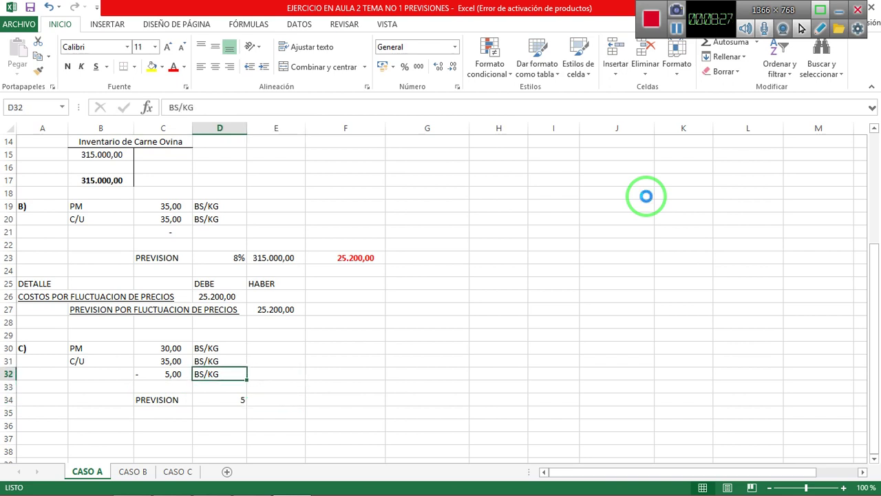
key("ctrl+c")
key("Right")
key("Down")
key("Down")
key("ctrl+v")
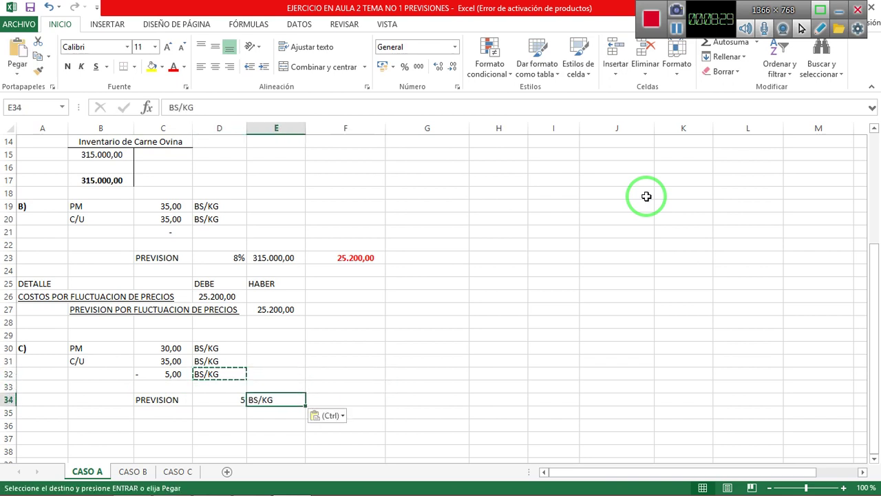
Step: Link F34 to the total kilograms produced in J5
key("Right")
type("+")
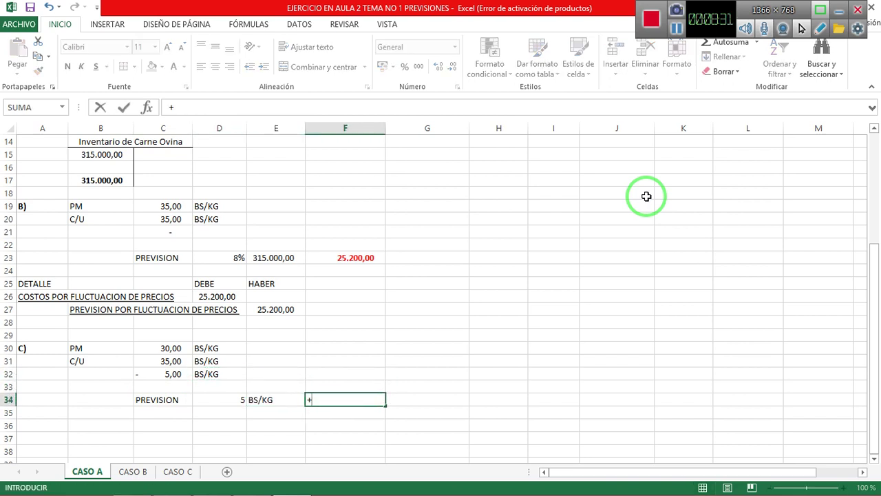
scroll(531, 237, "up", 4)
left_click(618, 182)
key("Return")
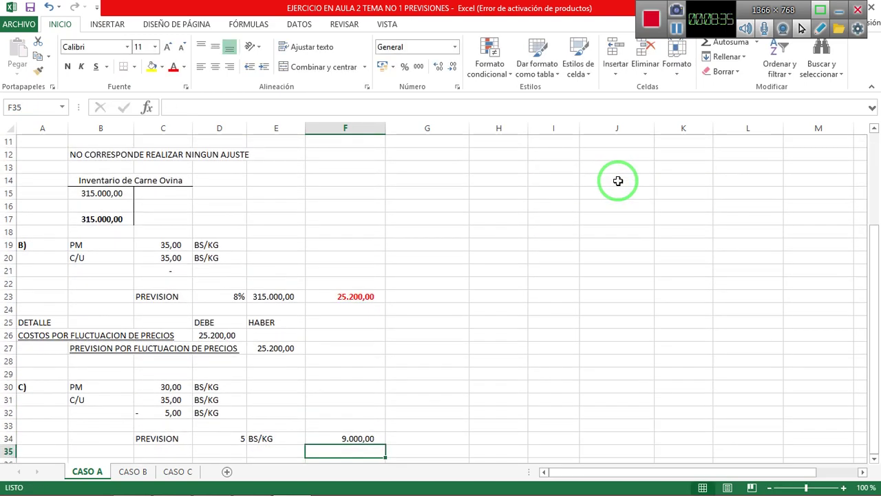
Step: Calculate the total provision in G34 by multiplying the per-kilogram provision in D34 by the kilograms in F34
key("Right")
key("Up")
type("+")
key("Left")
type("*")
key("Left")
key("Left")
key("Left")
key("Return")
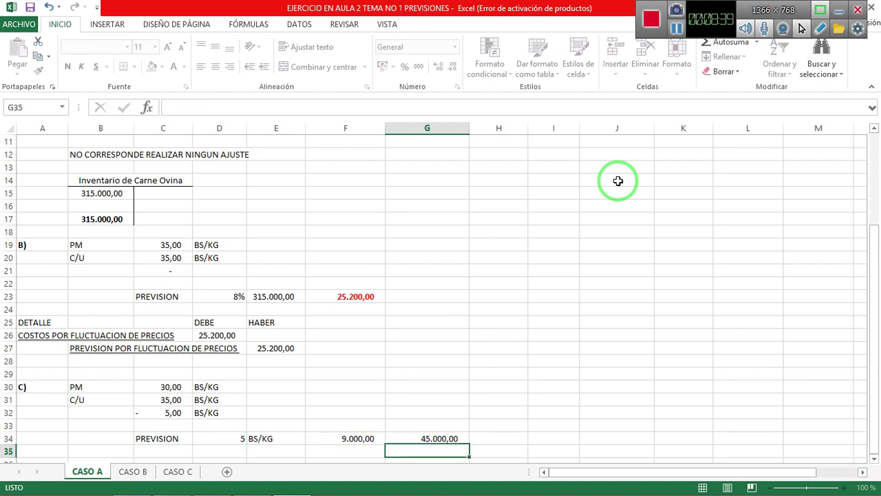
Step: Format the total provision in G34 in red and bold
key("Up")
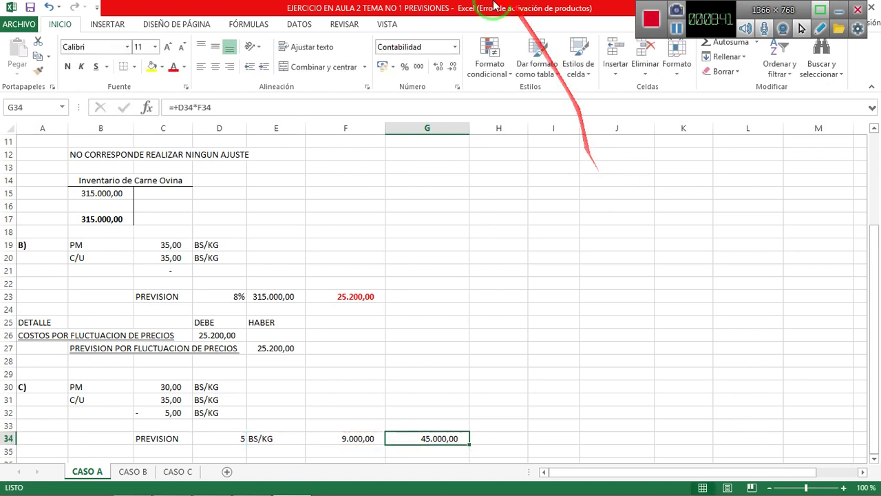
left_click(173, 66)
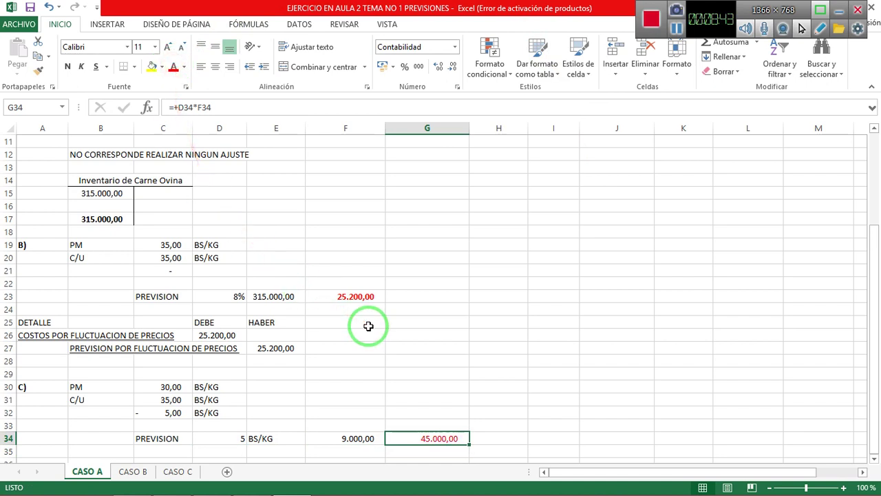
left_click(68, 66)
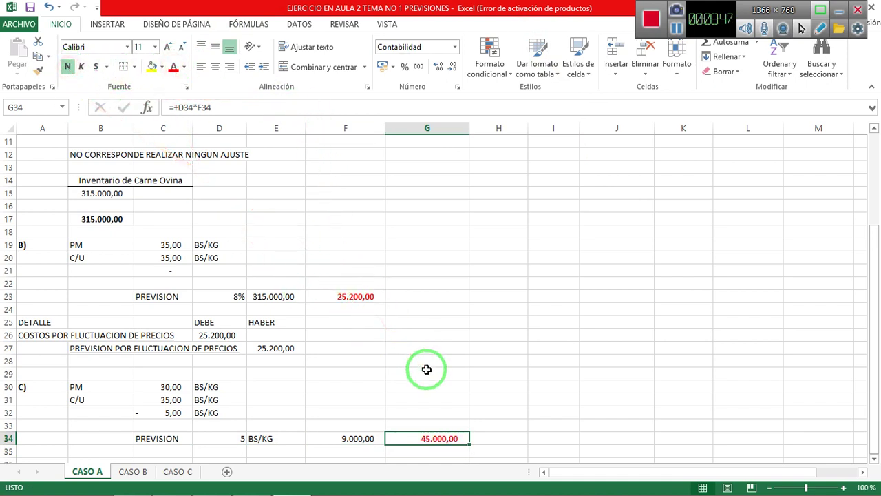
Step: Copy the DETALLE, DEBE and HABER journal headings from A25:E25 to row 36, starting at A36
scroll(427, 369, "down", 2)
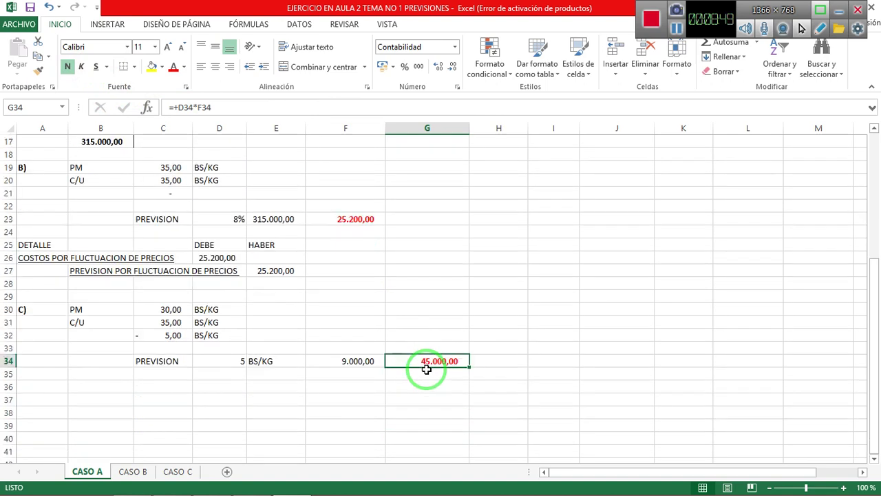
left_click_drag(39, 243, 276, 247)
key("ctrl+c")
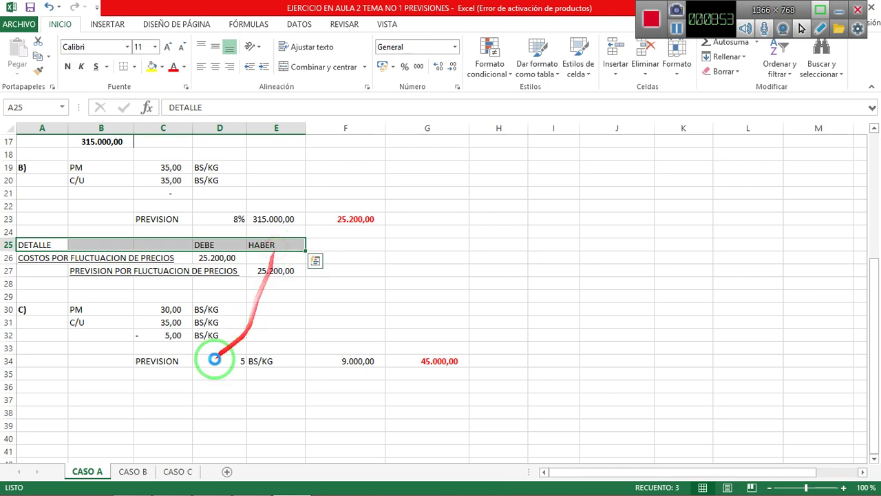
left_click(46, 388)
key("ctrl+v")
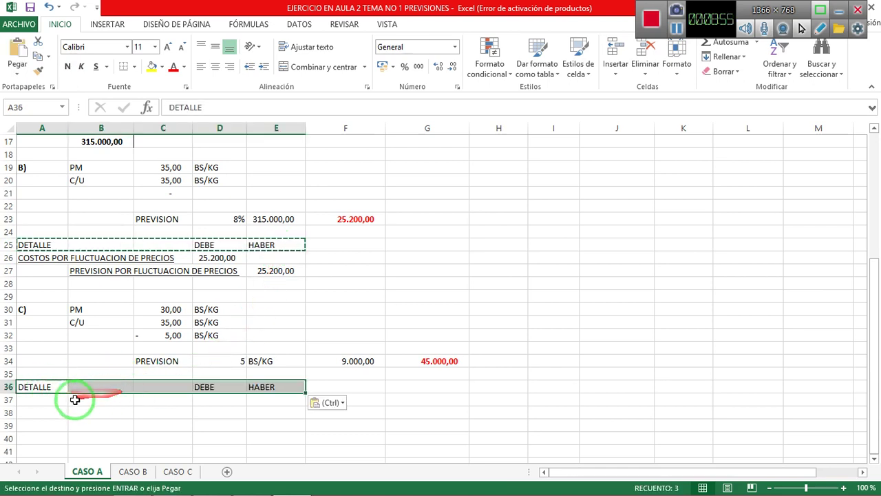
left_click(52, 402)
key("Escape")
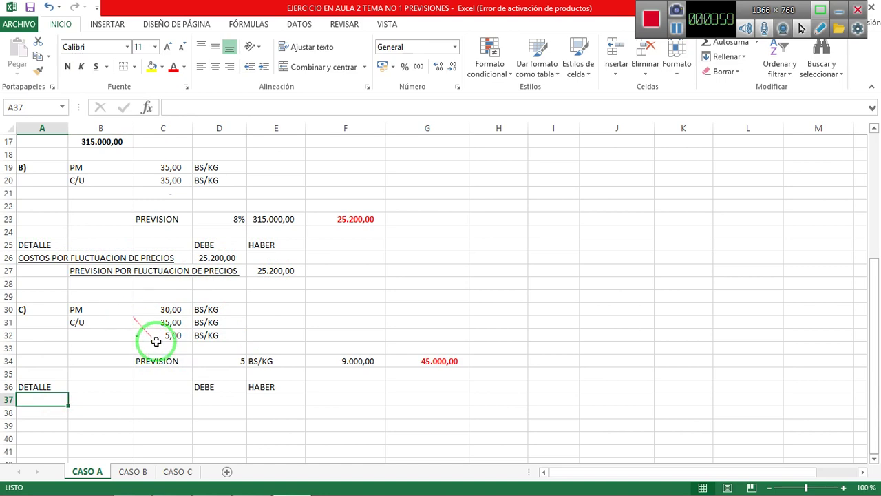
Step: Enter the debit account COSTOS POR PREVISION in A37 and underline it
scroll(232, 354, "up", 3)
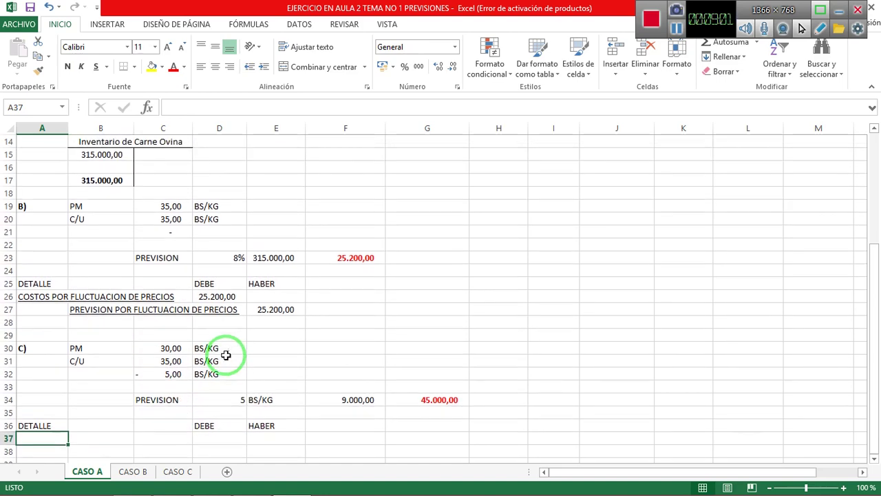
scroll(183, 308, "down", 3)
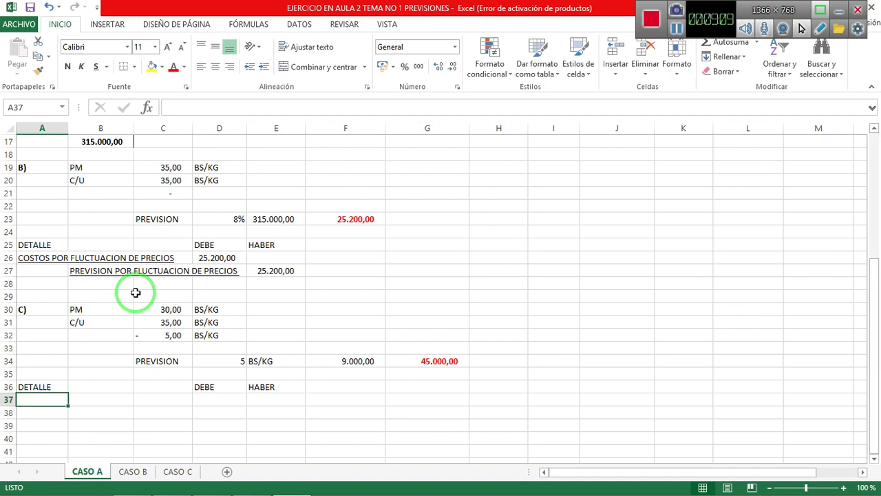
type("COSTOS POR PREVISION")
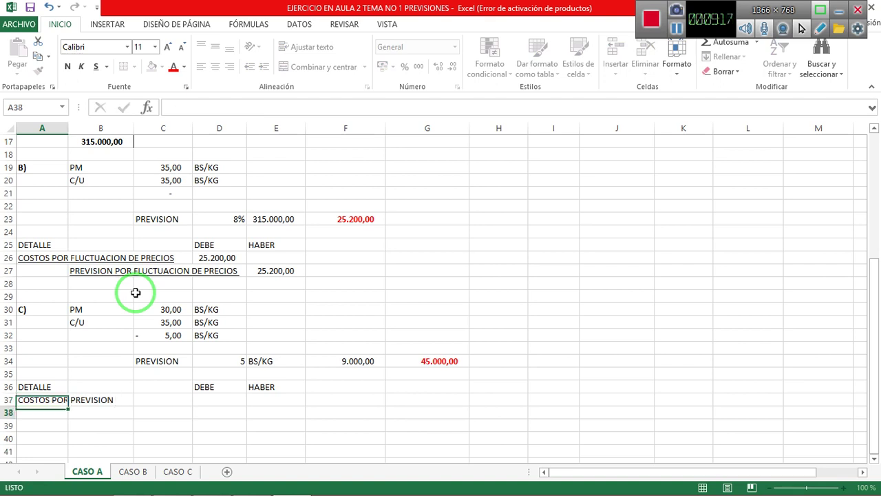
key("Return")
key("Up")
key("ctrl+s")
key("Right")
key("Right")
key("Right")
key("Left")
key("Left")
key("Left")
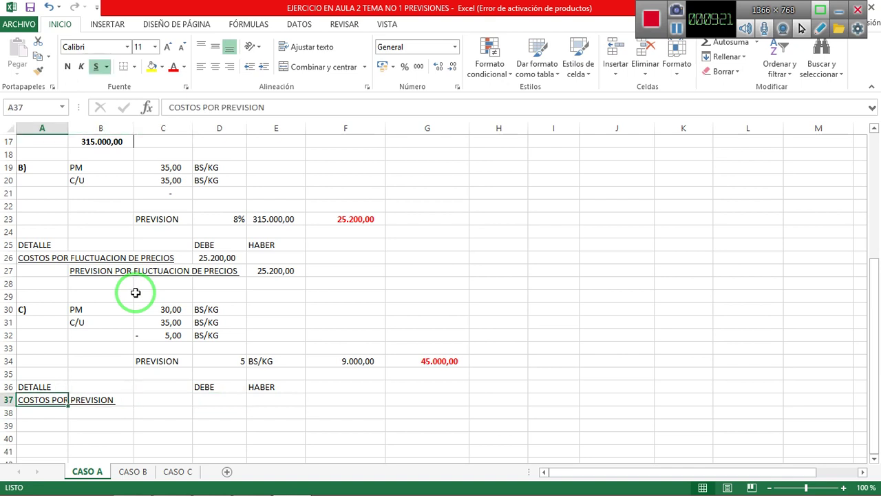
Step: Copy the account name COSTOS POR PREVISION from A37 over the debit account in A26
key("ctrl+c")
key("Up")
key("Up")
key("Up")
key("Up")
key("Up")
key("Up")
key("Up")
key("Up")
key("Up")
key("Up")
key("Up")
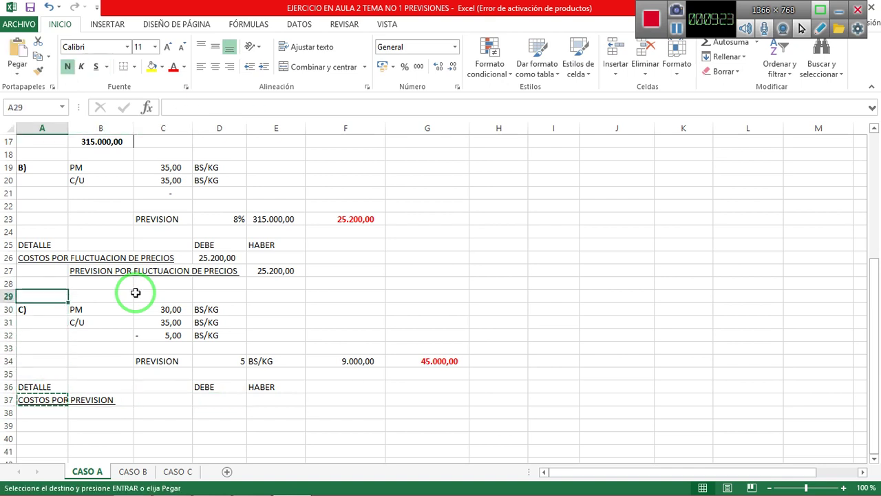
key("ctrl+v")
Step: Enter the credit account INVENTARIO DE CARNE OVINA in B38 and underline it
key("Down")
key("Down")
key("Down")
key("Down")
key("Down")
key("Down")
key("Down")
key("Down")
key("Down")
key("Down")
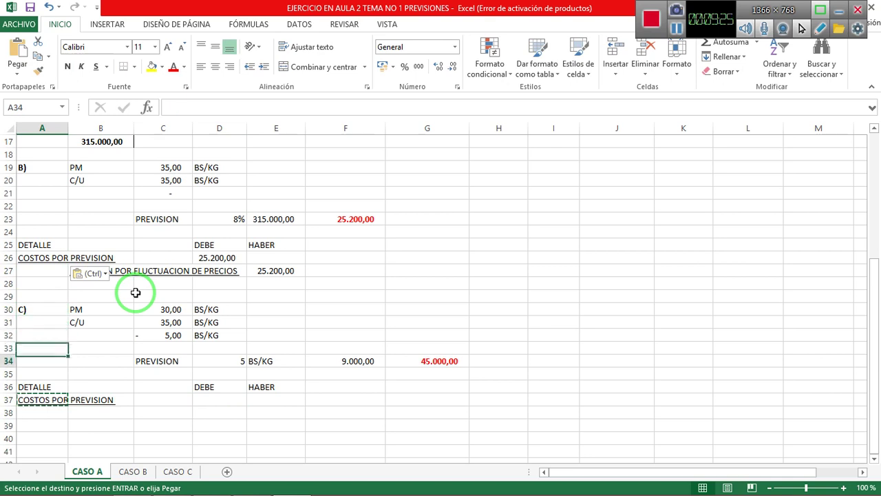
key("Down")
key("Down")
key("Right")
key("Escape")
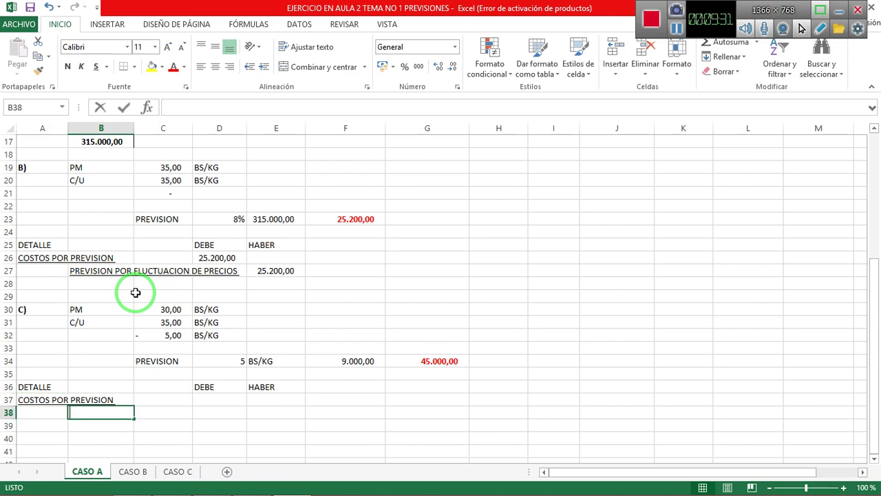
type("INVENTARIO")
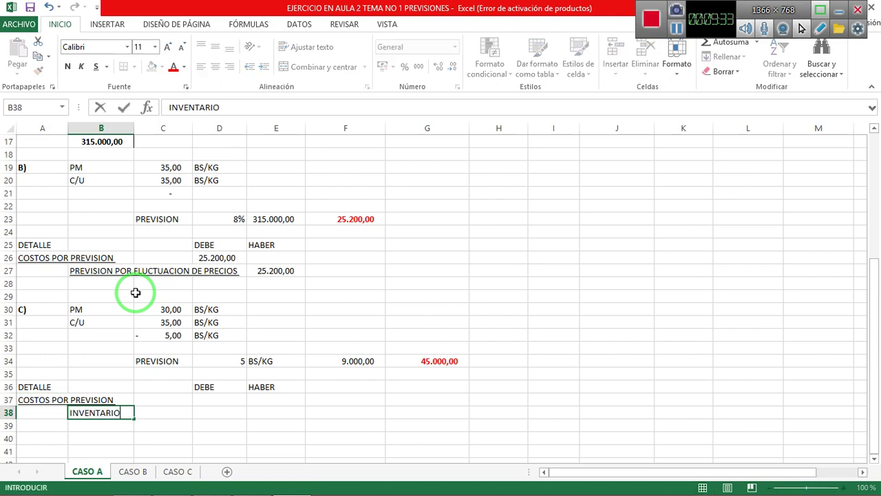
scroll(360, 338, "up", 5)
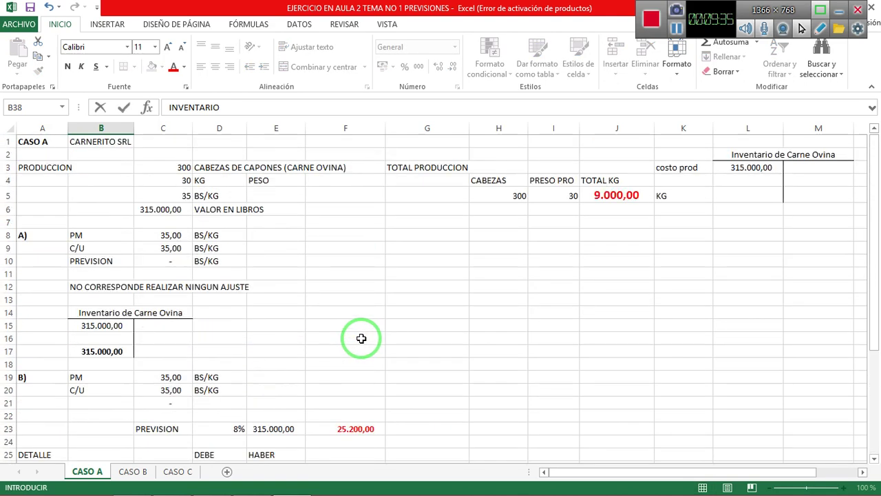
scroll(361, 338, "down", 6)
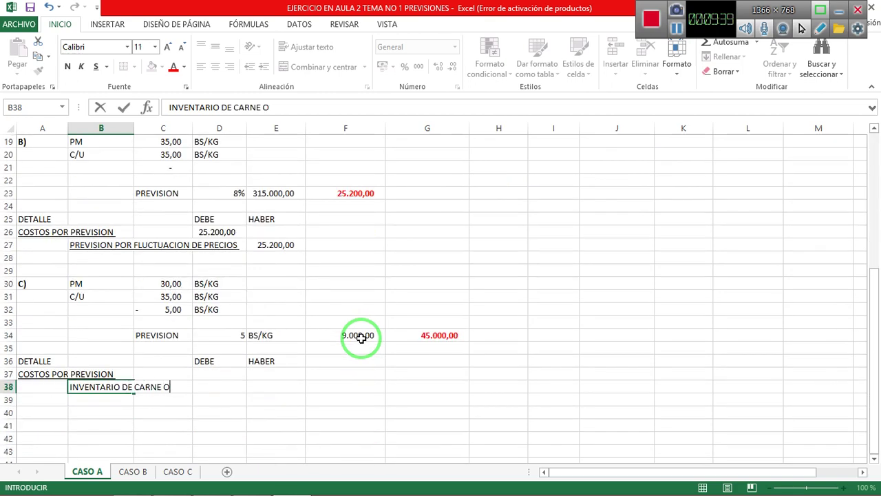
key("Return")
key("Up")
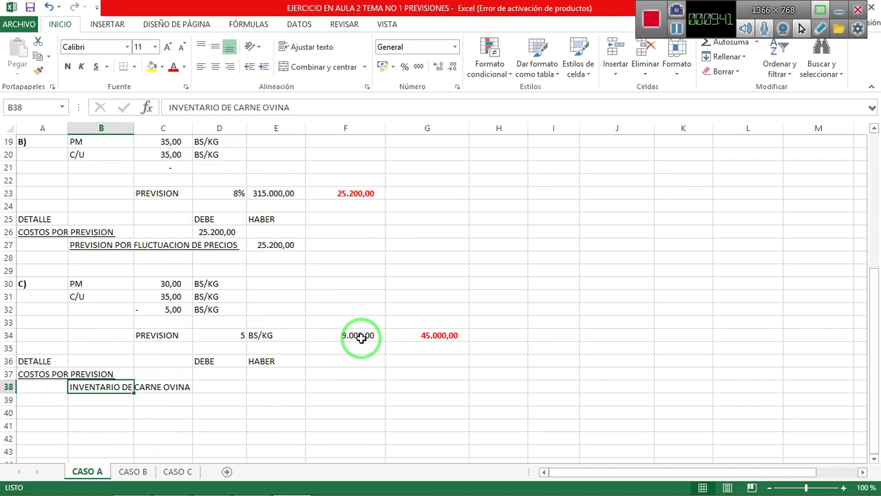
key("ctrl+s")
Step: Fill the DEBE amount in D37 with a reference to the total provision in G34
key("Right")
key("Up")
key("Right")
type("+")
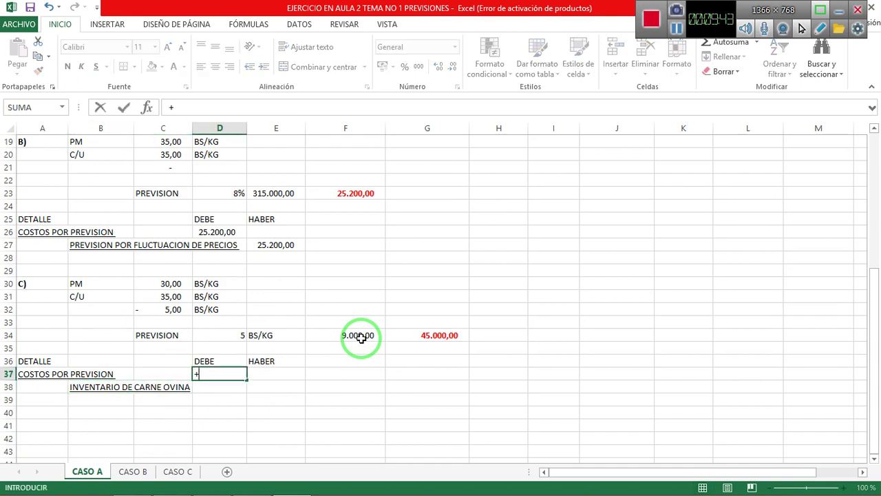
left_click(405, 338)
key("Return")
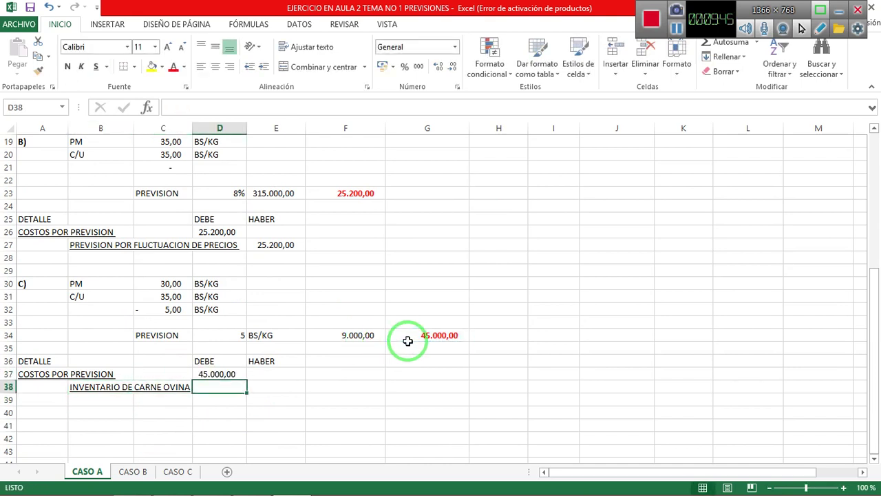
Step: Fill the HABER amount in E38 with a reference to the total provision in G34
key("Right")
key("Up")
key("Down")
type("+")
left_click(408, 341)
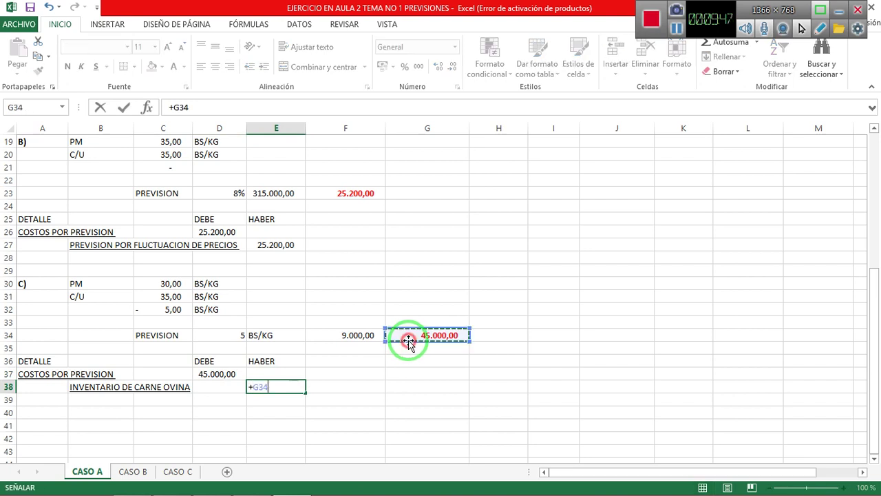
key("Return")
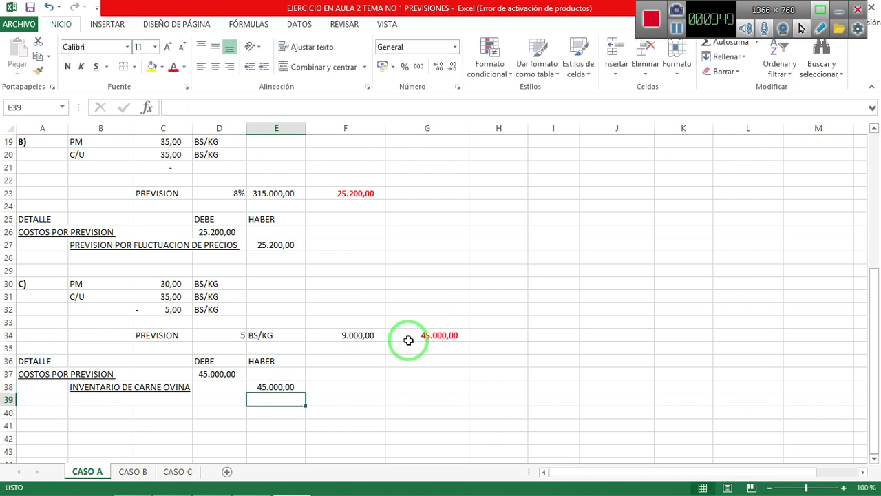
key("Left")
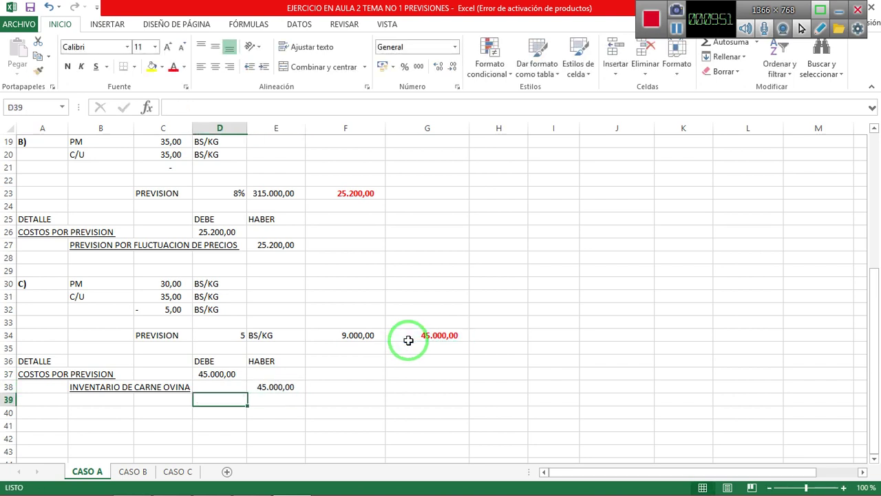
key("Left")
key("Up")
key("Left")
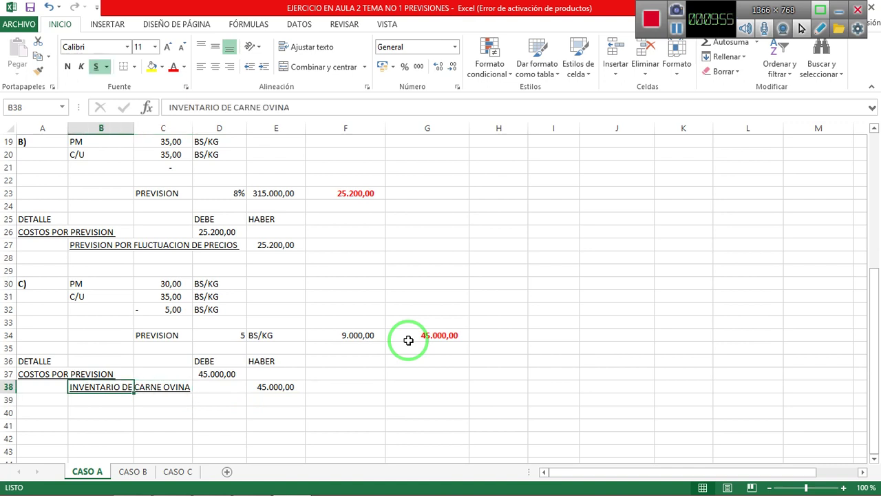
Step: Copy the Inventario de Carne Ovina T-account from L2:M5 to the area starting at B40, below item C)'s journal entry
scroll(408, 340, "up", 6)
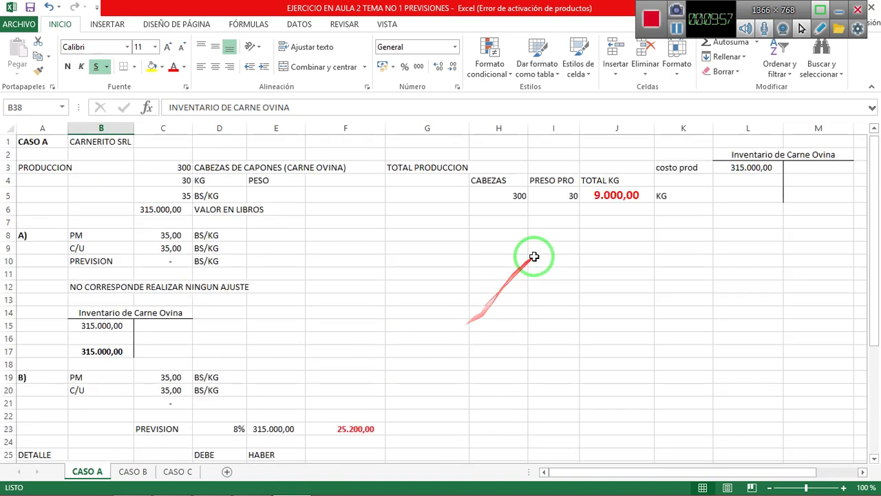
left_click_drag(755, 154, 773, 187)
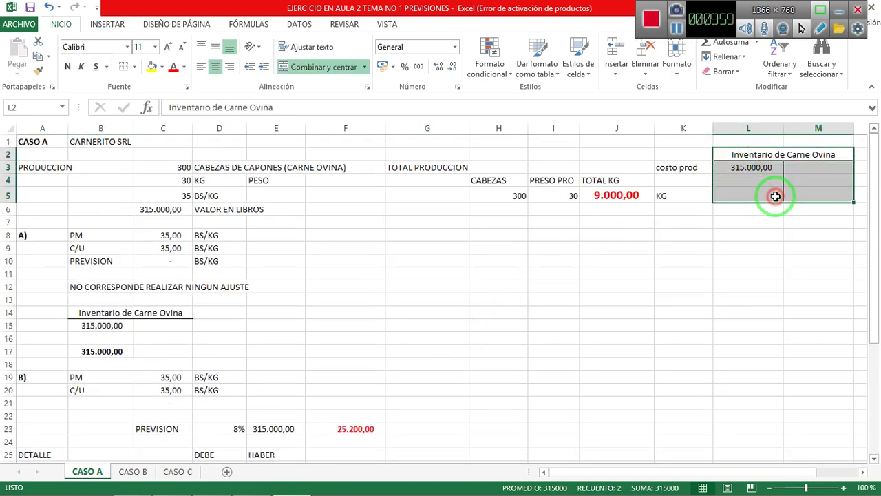
key("ctrl+c")
scroll(306, 291, "down", 4)
scroll(251, 312, "down", 4)
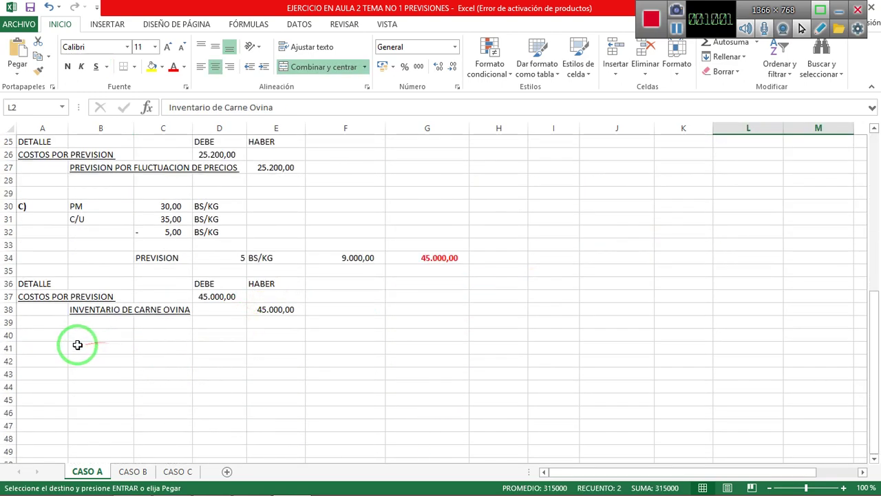
scroll(118, 349, "up", 3)
scroll(125, 353, "down", 1)
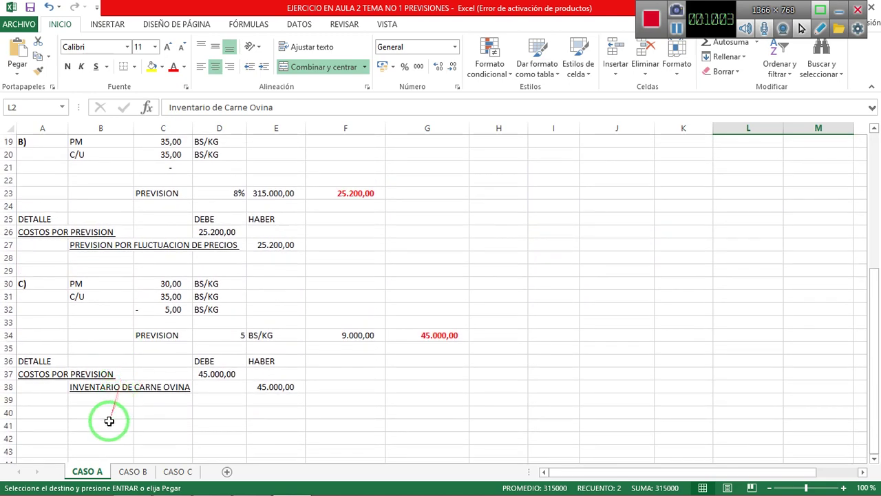
left_click(105, 413)
key("ctrl+v")
Step: Replace the debit amount in B41 of the copied T-account with 315000
left_click(115, 425)
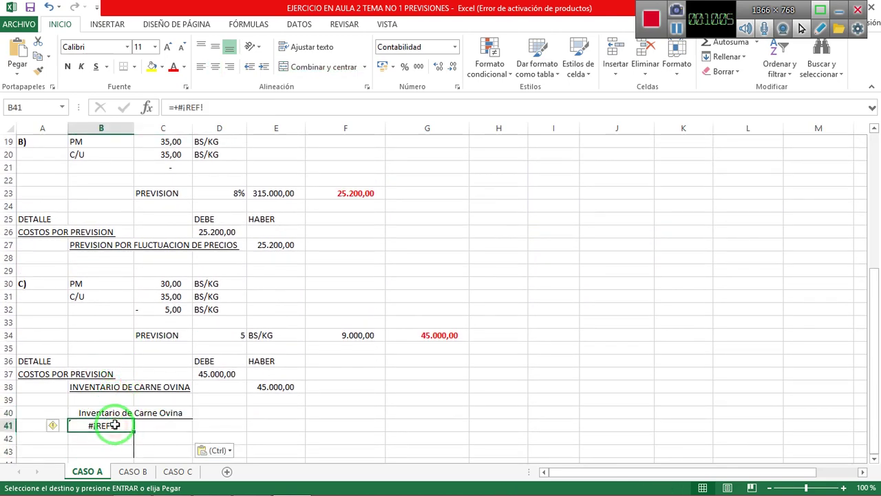
type("315000")
key("Return")
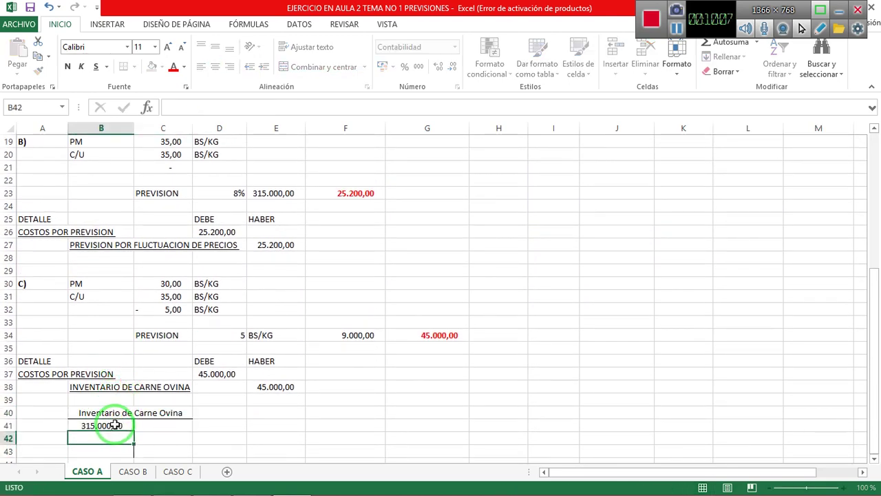
Step: Fill the T-account's credit side in C41 with a reference to the HABER amount in E38
key("Right")
key("Right")
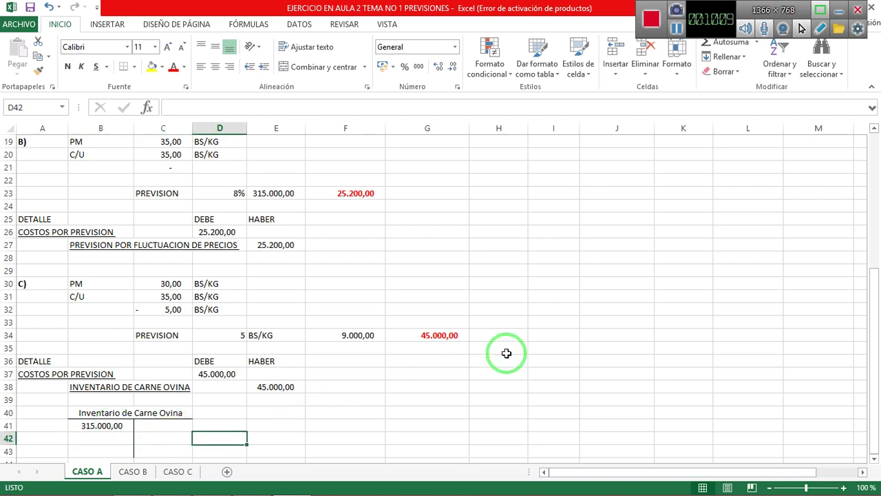
key("Up")
key("Left")
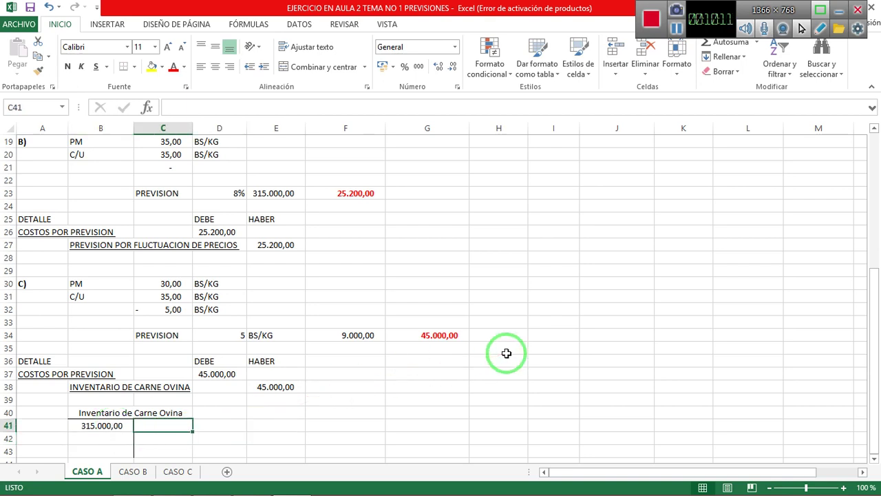
type("+")
key("Right")
key("Up")
key("Up")
key("Up")
key("Right")
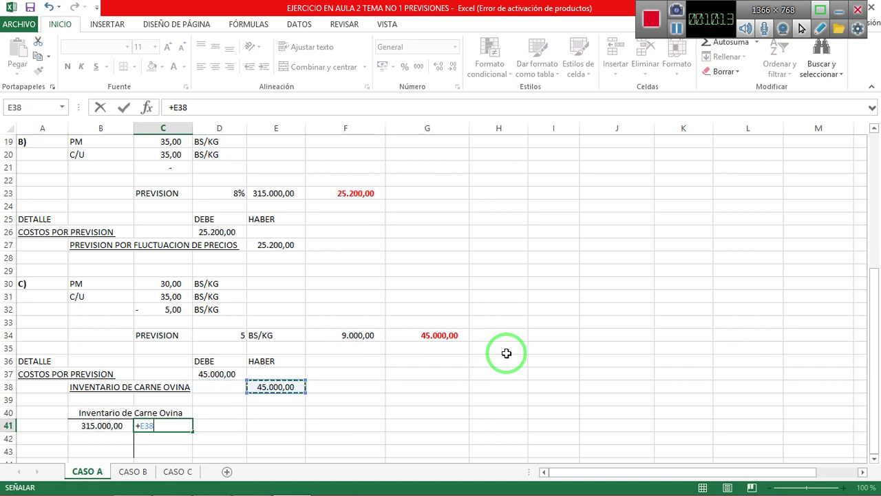
key("Return")
key("Left")
type("+")
key("Up")
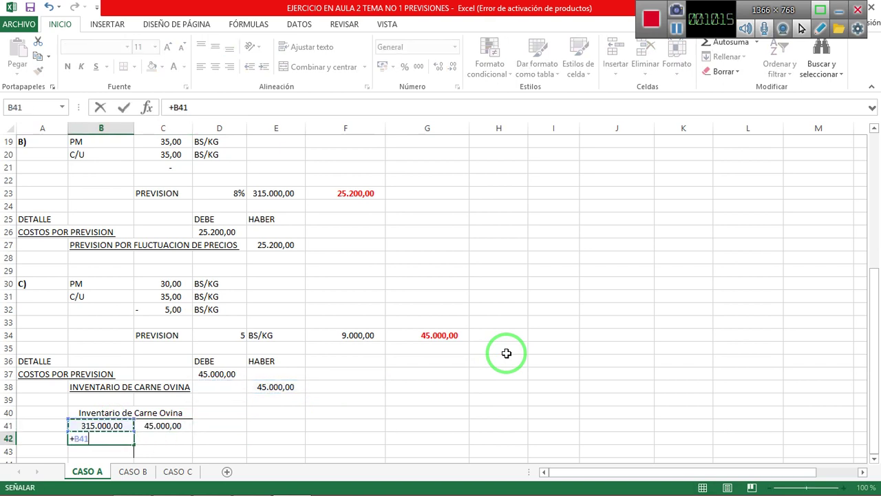
key("Escape")
Step: Calculate the T-account balance in B43 by subtracting the credit in C41 from the debit in B41
key("Down")
type("+")
key("Up")
key("Up")
type("-")
key("Up")
key("Up")
key("Right")
key("Return")
Step: Format the T-account balance in B43 in bold with an underline
key("Up")
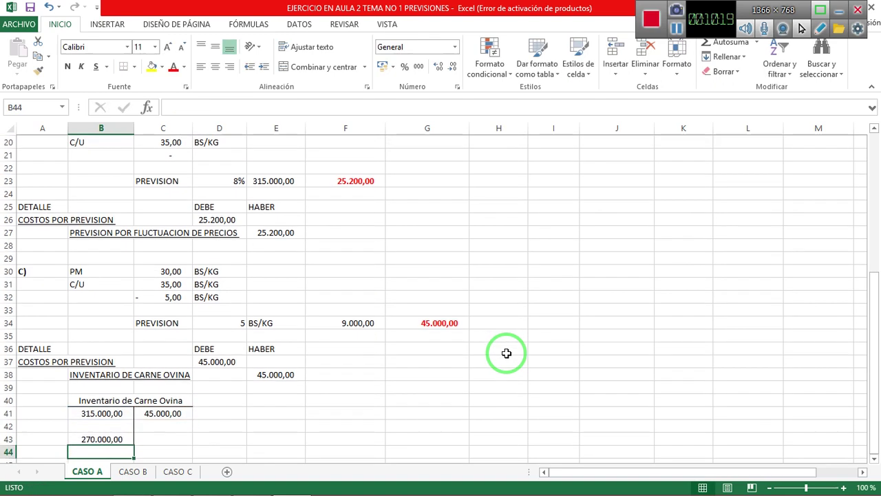
key("ctrl+n")
key("ctrl+s")
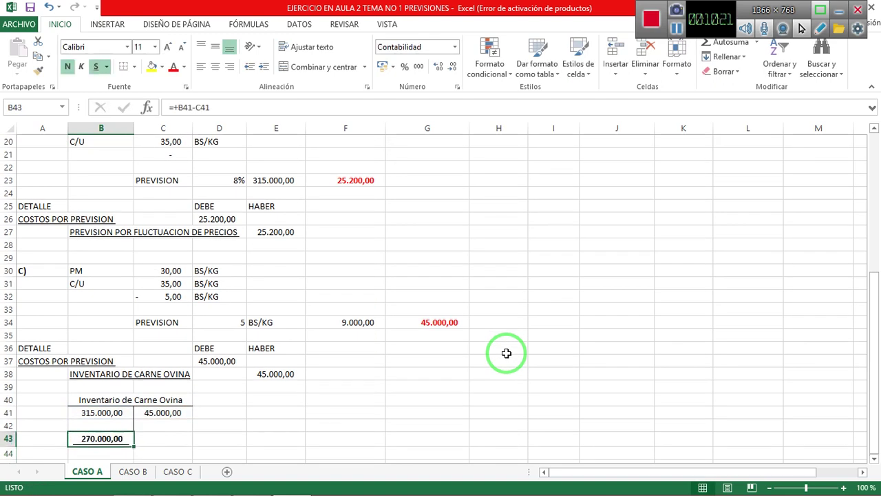
Step: Enter the label C/U in E42, beside the inventory T-account
key("Right")
key("Right")
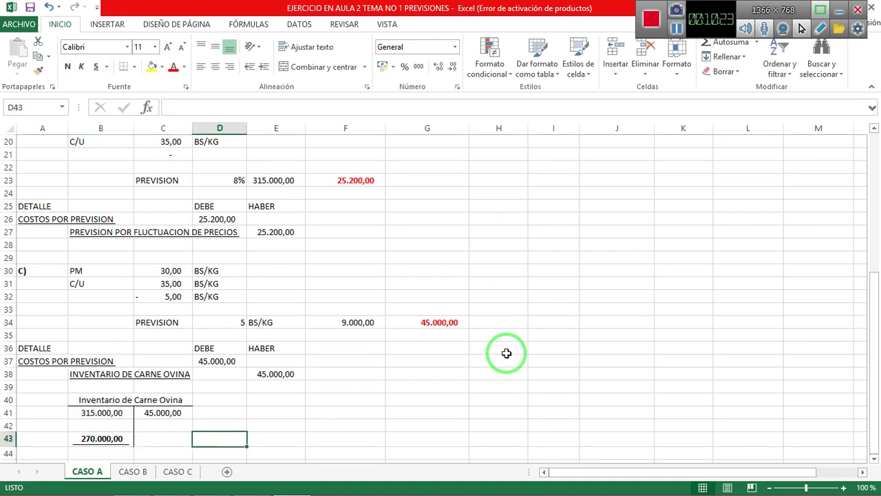
key("Up")
key("Right")
type("C")
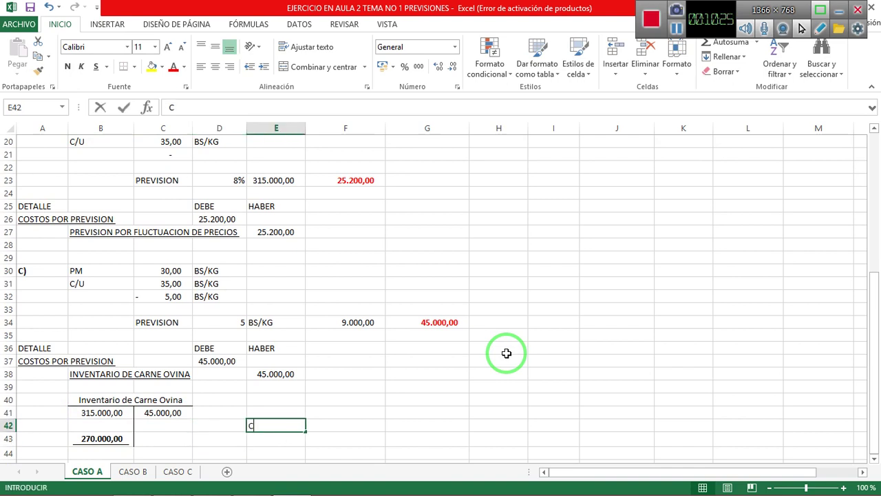
type("/U0")
key("BackSpace")
key("Right")
Step: Calculate the unit cost in F42 by dividing the inventory balance in B43 by the total kilograms in J5
type("+")
key("Left")
key("Left")
key("Left")
key("Down")
key("Left")
type("/")
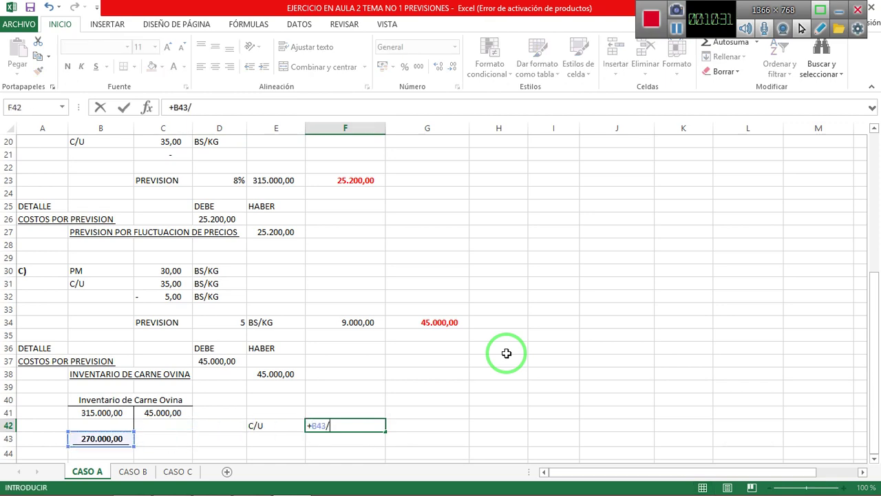
scroll(496, 351, "up", 6)
left_click(608, 196)
key("Return")
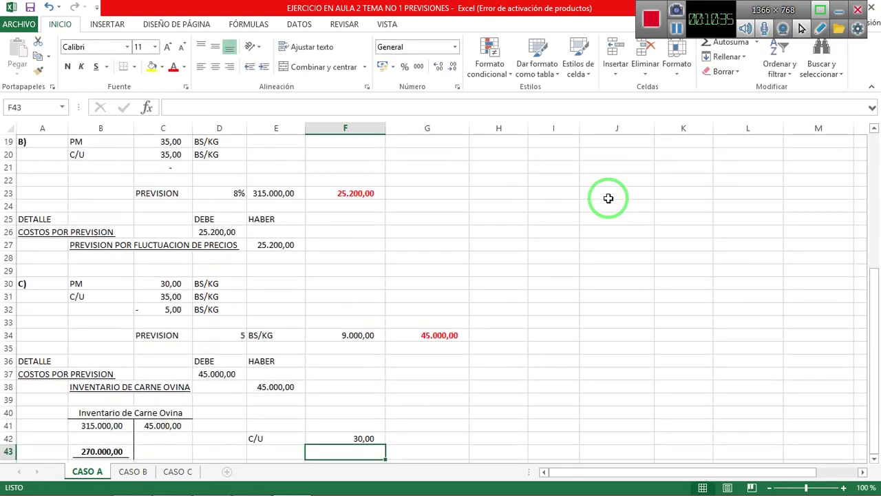
Step: Format the unit cost in F42 in bold with an underline
key("Up")
key("ctrl+n")
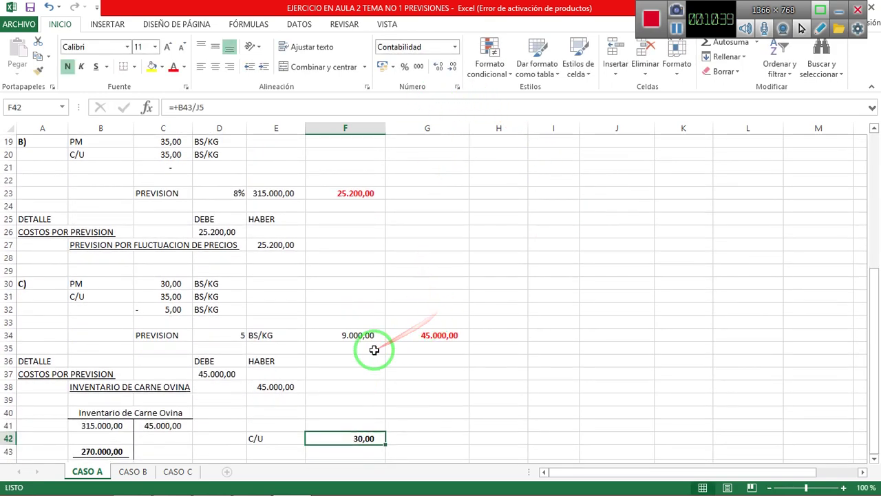
key("ctrl+s")
Step: Format item C)'s PM value in C30 as bold, underlined, red text at size 14
left_click(186, 283)
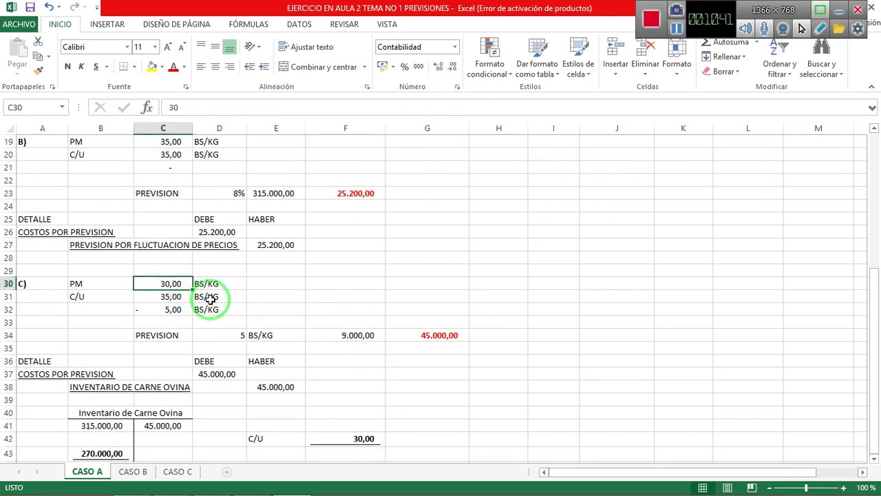
key("ctrl+n")
key("ctrl+s")
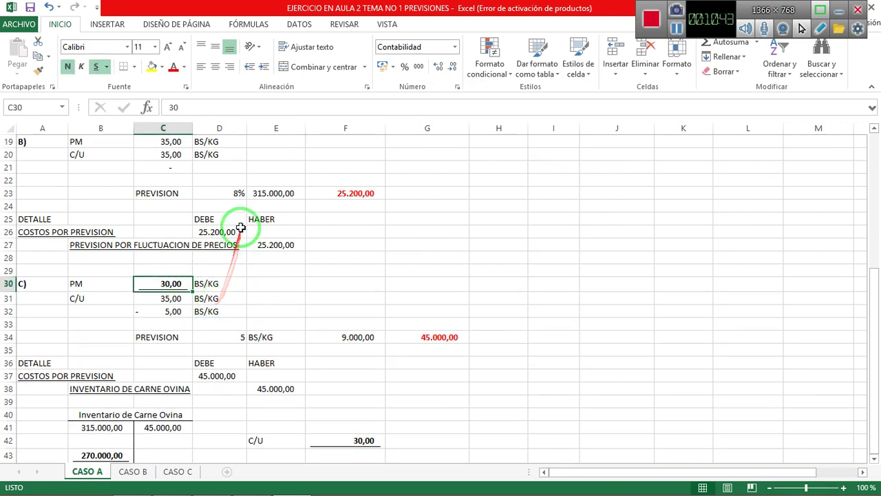
left_click(172, 68)
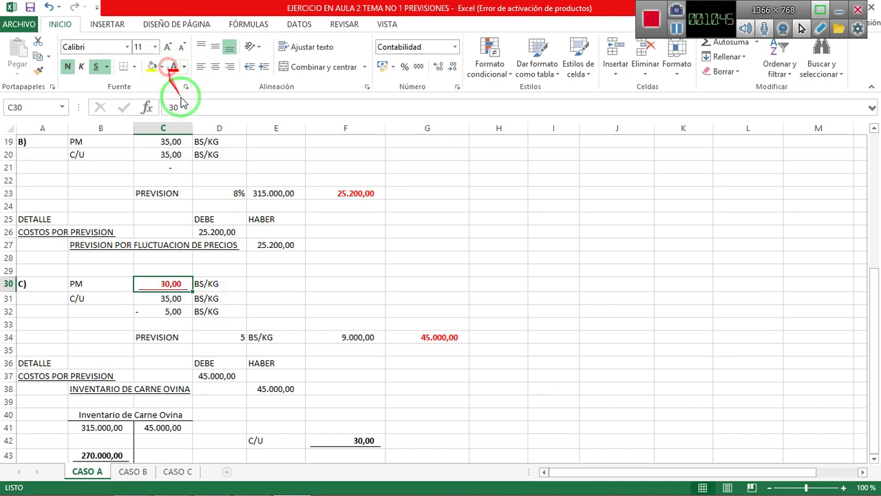
left_click(168, 47)
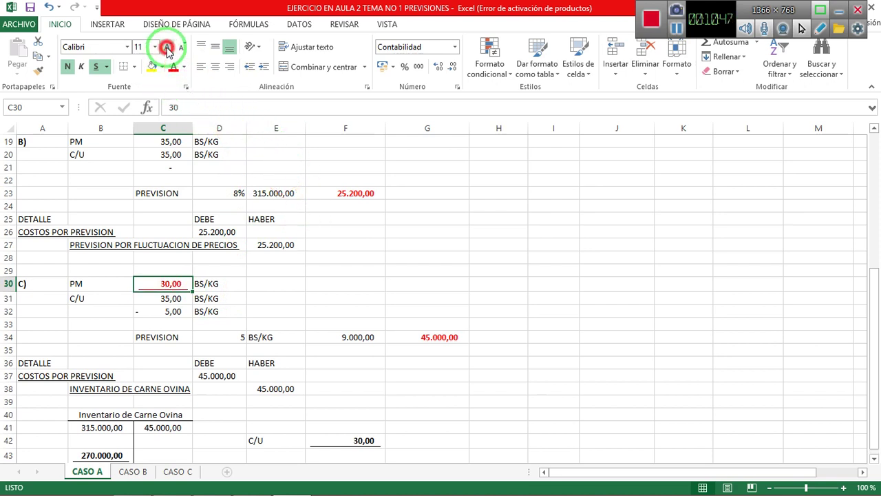
left_click(167, 47)
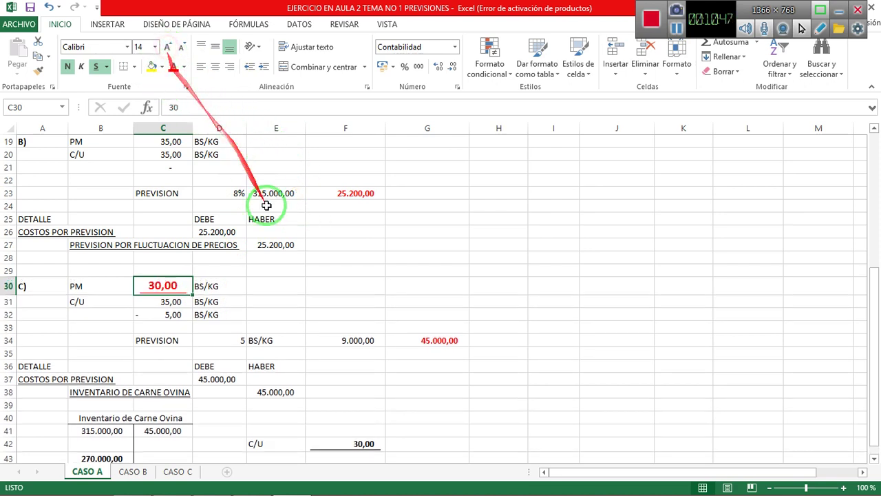
Step: Enlarge the unit cost in F42 to font size 14
left_click(354, 440)
left_click(168, 47)
left_click(167, 47)
scroll(323, 262, "down", 2)
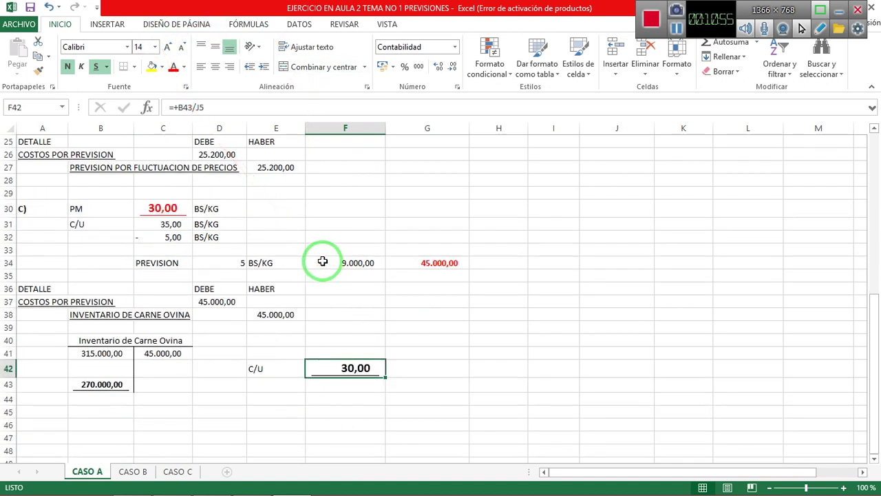
Step: Review item C)'s adjusted unit cost against the per-kilogram provision in row 34
key("Up")
key("Up")
key("Up")
key("Up")
key("Up")
key("Up")
key("Up")
key("Up")
key("Left")
key("Left")
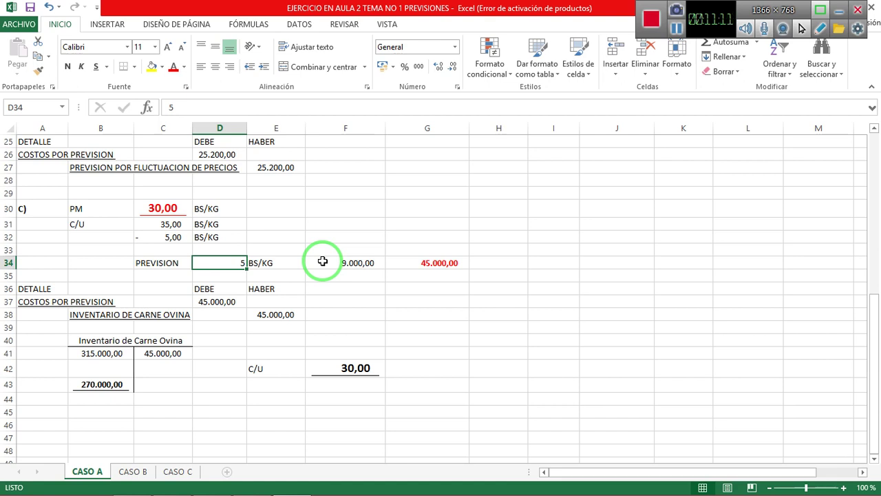
Step: Read item d) in the exercise PDF in Adobe Acrobat and return to Excel to enter the label D) in A46
key("alt+Tab")
scroll(230, 256, "down", 1)
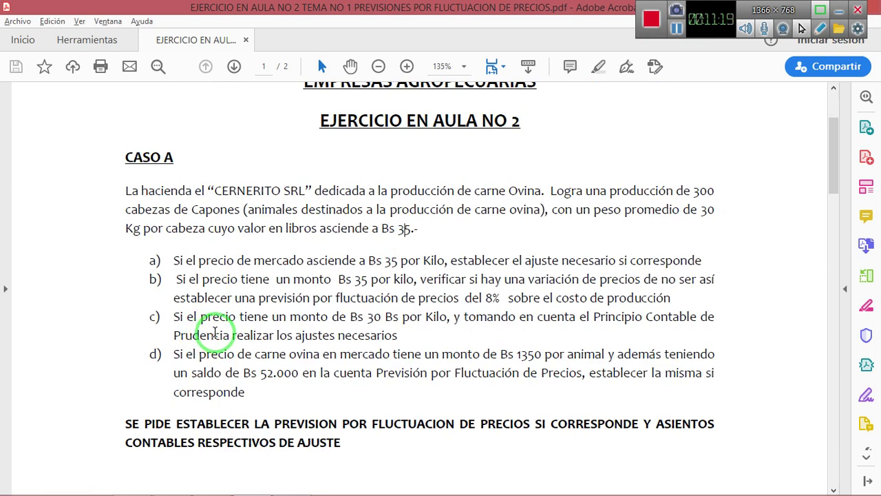
key("alt+Tab")
scroll(103, 409, "down", 1)
left_click(53, 387)
type("D")
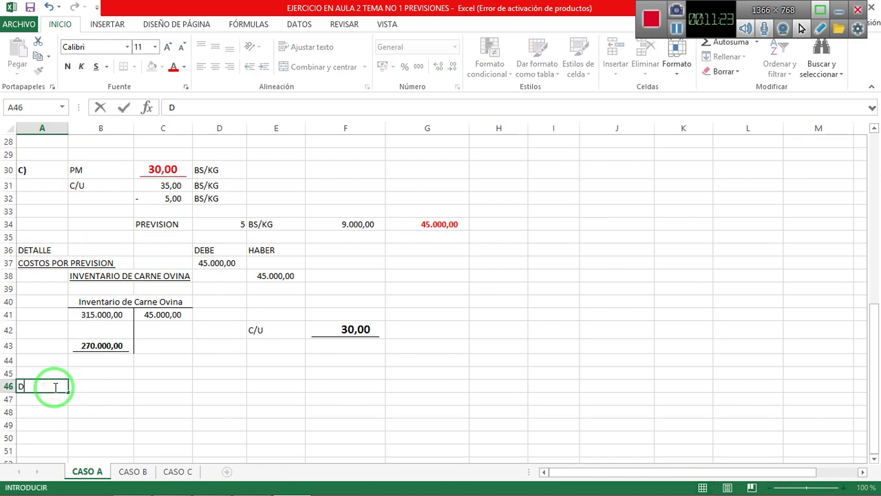
type(")")
key("Return")
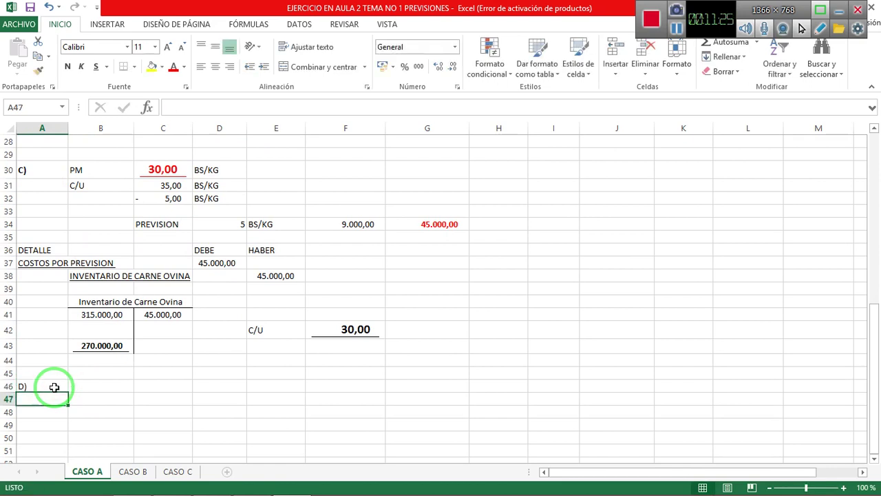
Step: Fill row 46 with the label PM, item d)'s market price of 1350 from the exercise PDF, and the unit BS/CABEZA
key("Up")
key("Right")
type("PM")
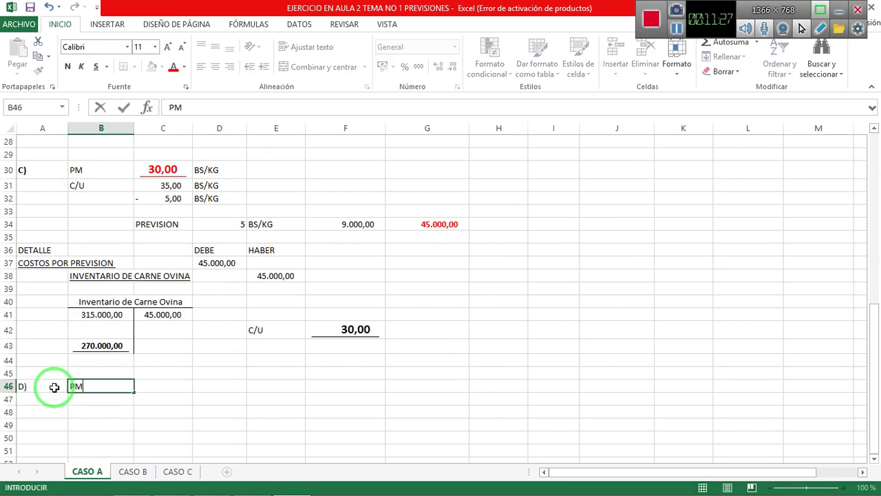
key("Tab")
key("alt+Tab")
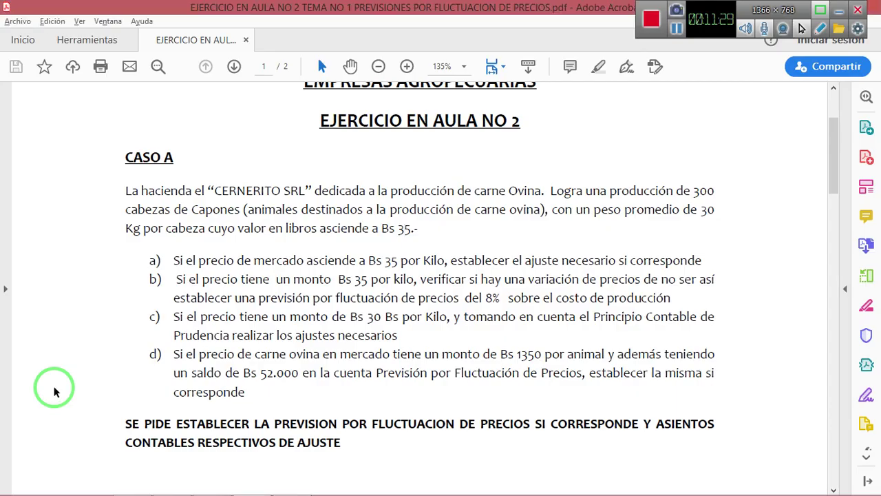
key("alt+Tab")
type("1350")
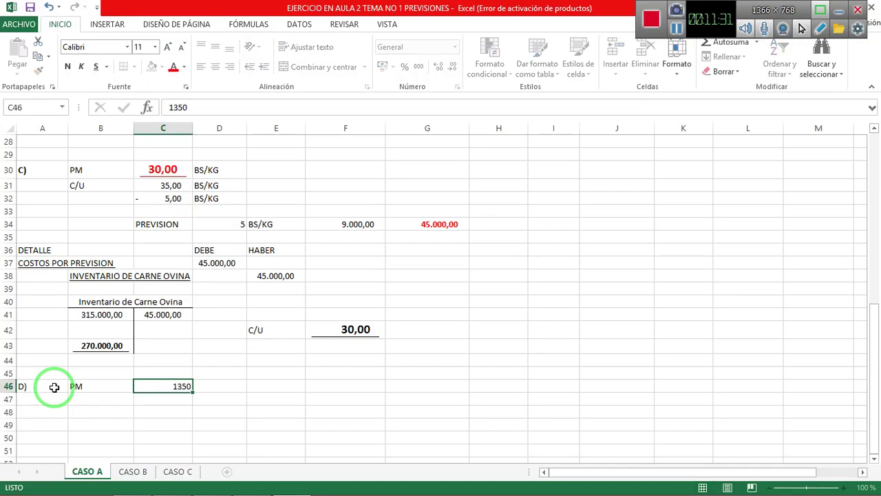
key("Tab")
type("BS")
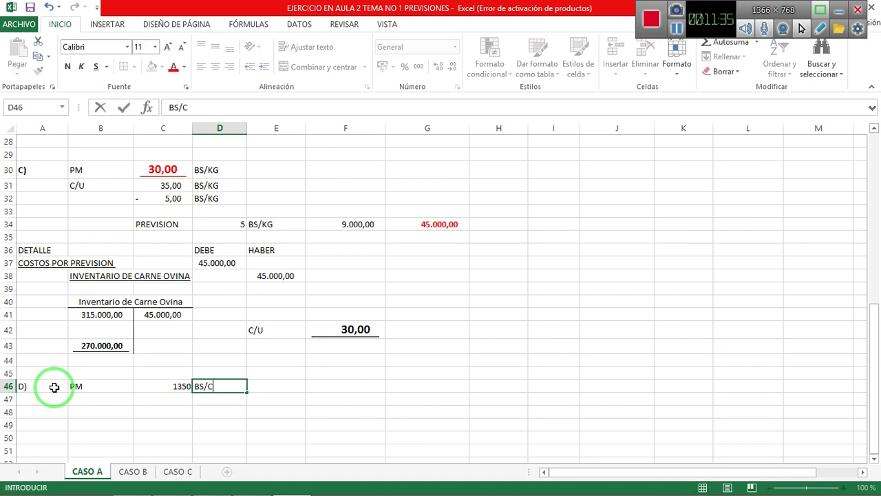
key("Return")
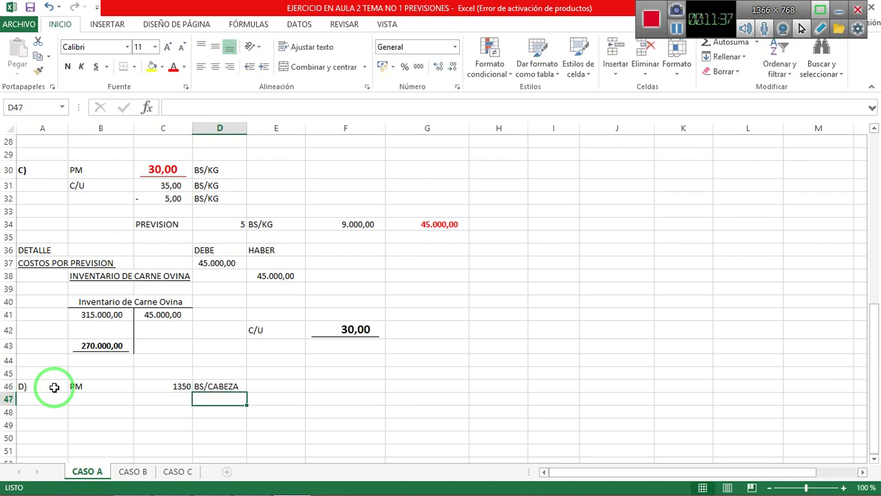
Step: Enter the label C/U in B47, below item D)'s PM label
key("Left")
key("Left")
type("C")
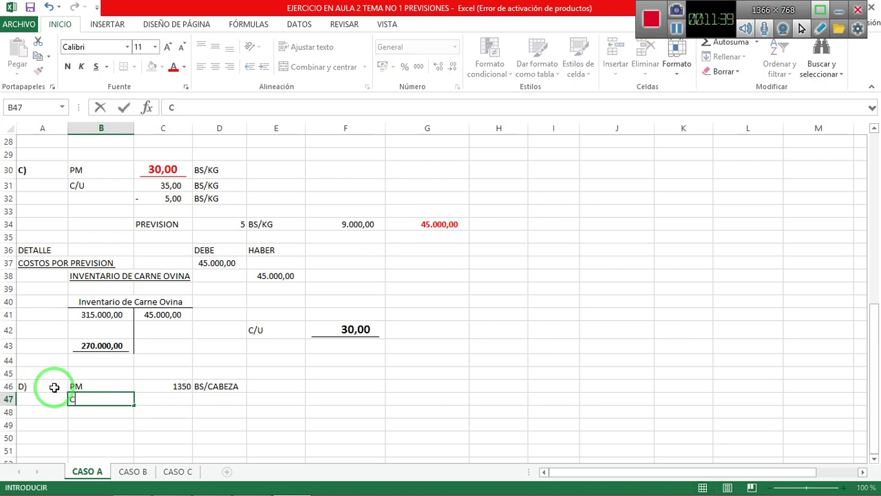
key("Right")
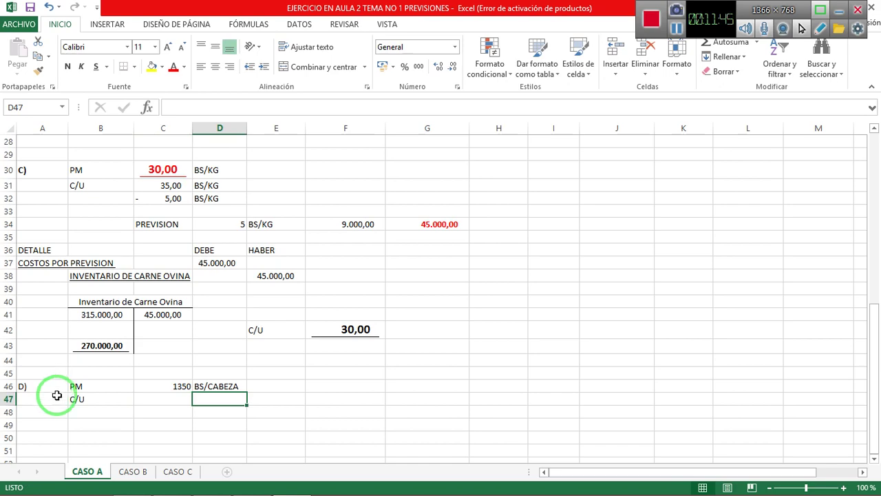
Step: Calculate item D)'s unit cost per head in C47 by dividing the production cost in L3 by the head count in C3
scroll(423, 374, "up", 9)
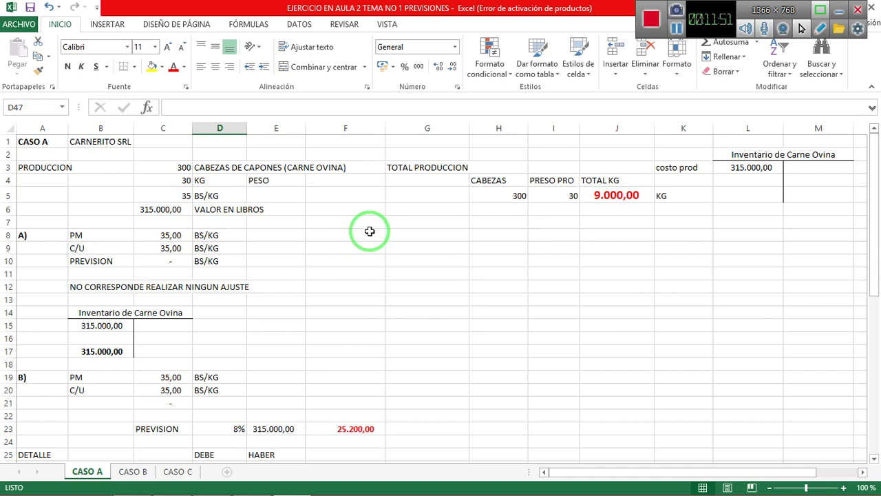
left_click(756, 168)
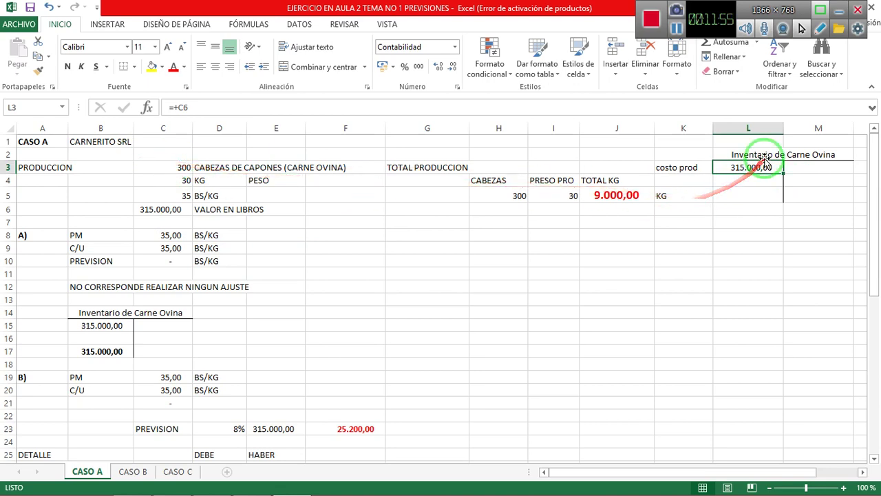
left_click(166, 168)
scroll(128, 187, "down", 11)
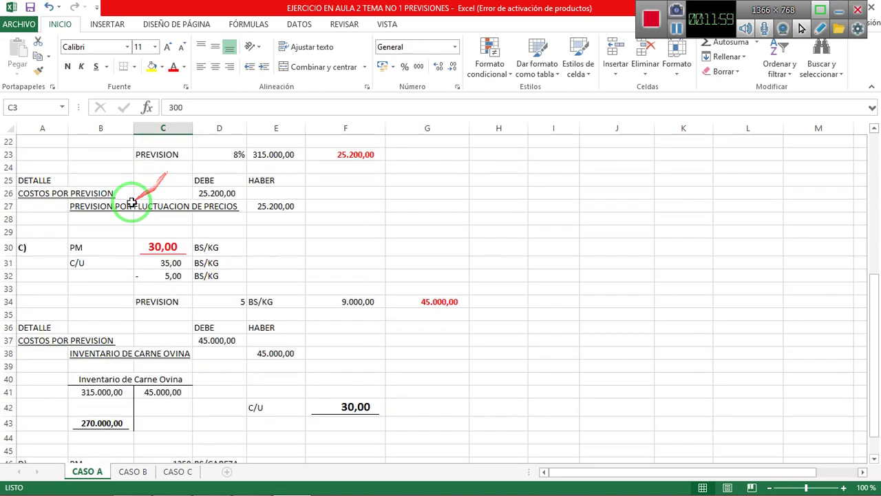
left_click(179, 316)
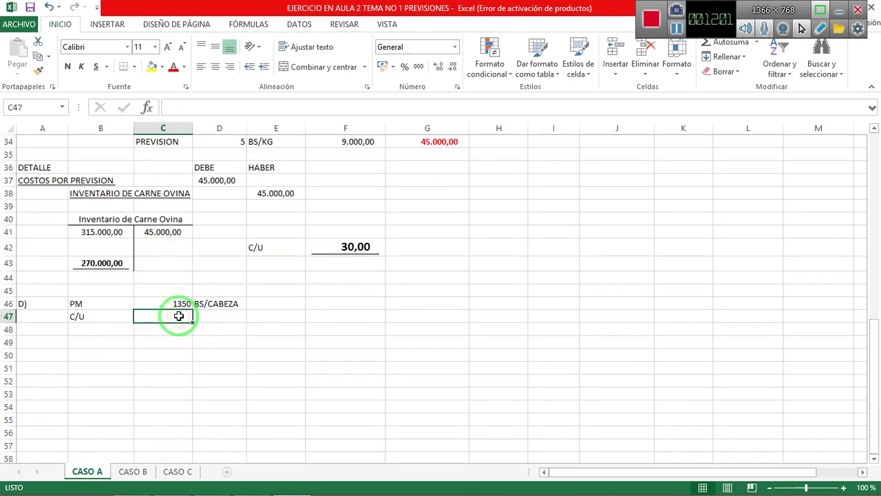
type("+")
scroll(668, 278, "up", 8)
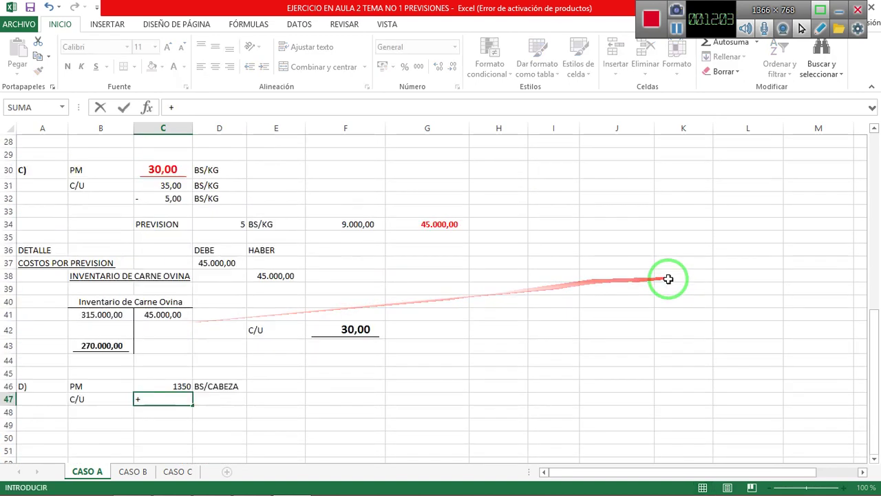
scroll(720, 255, "up", 3)
left_click(748, 167)
type("/")
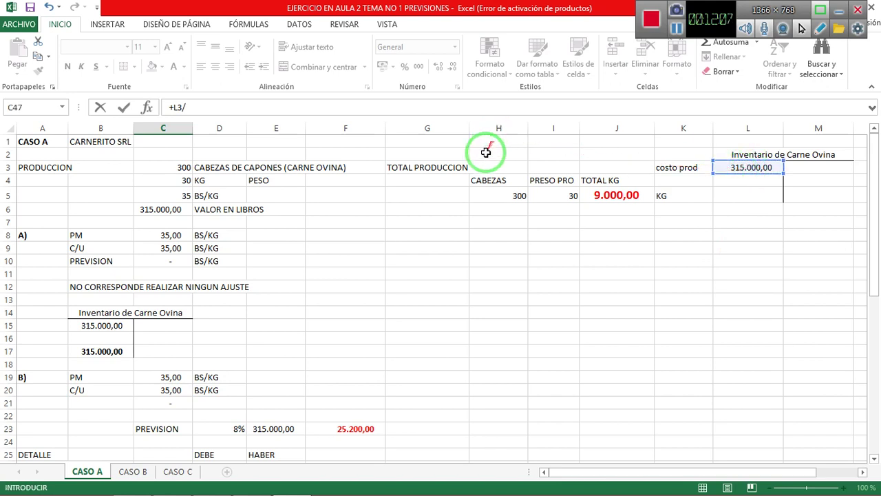
left_click(166, 167)
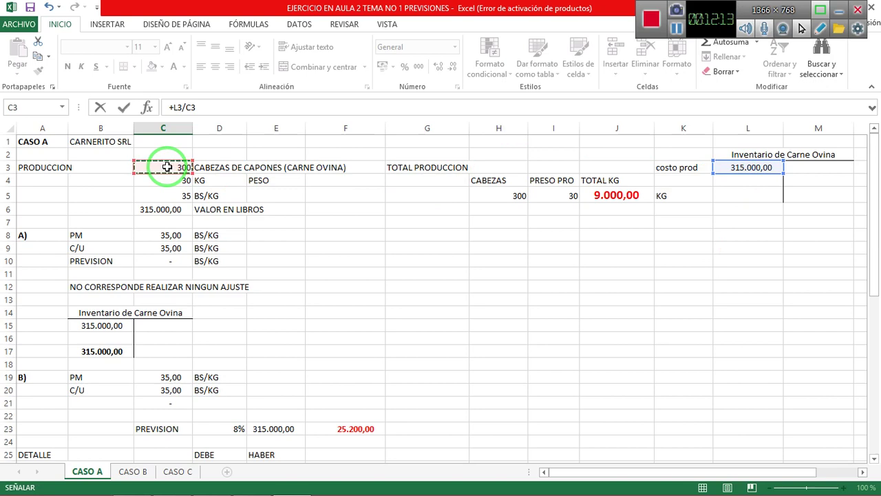
key("Return")
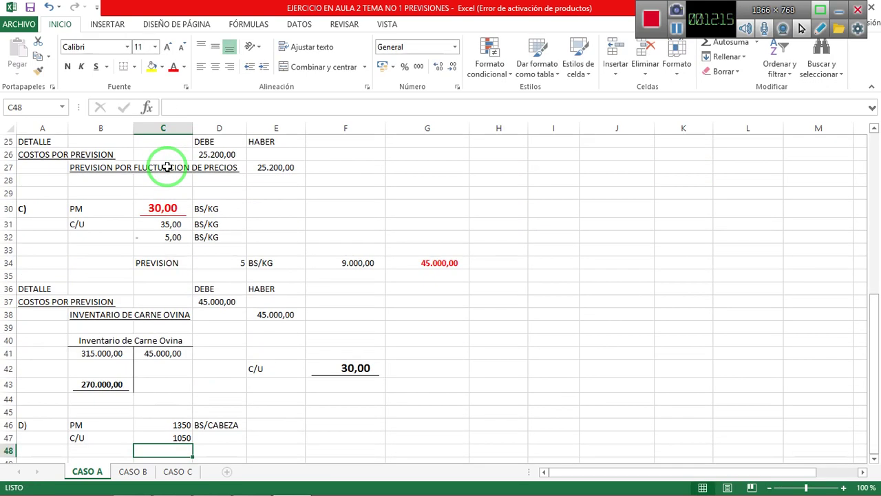
Step: Enter the unit BS/CABEZA in D47, beside the unit cost
key("Up")
key("Right")
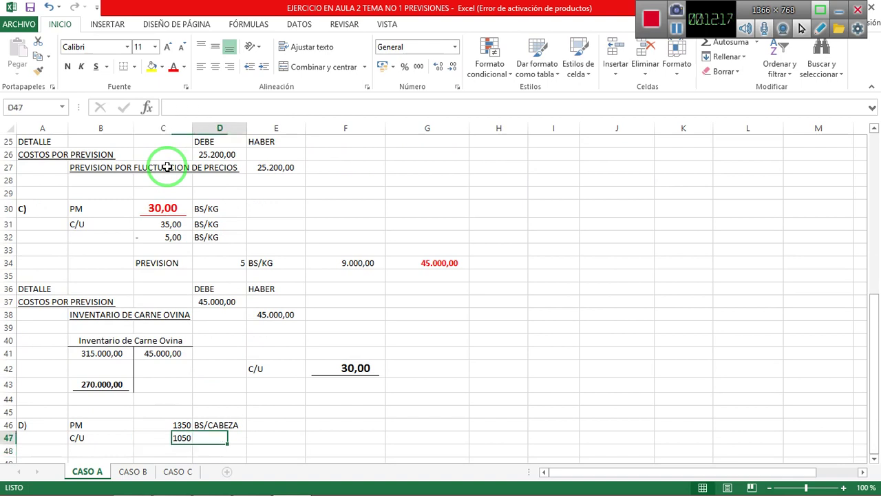
type("BS")
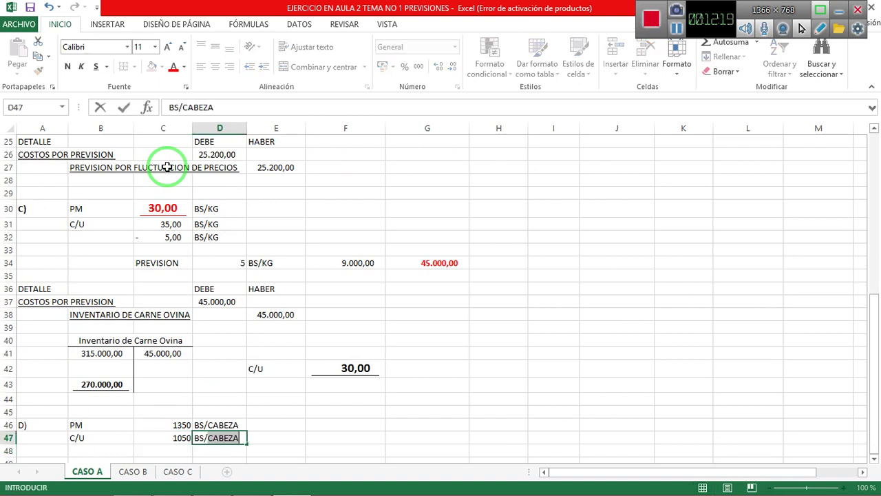
key("ctrl+Return")
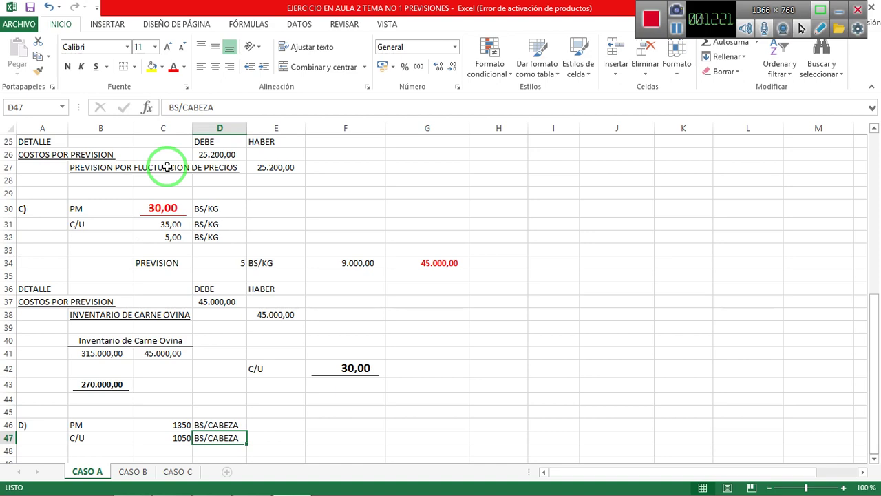
Step: Calculate the per-head difference in C48 by subtracting the unit cost in C47 from the market price in C46
key("Down")
key("Down")
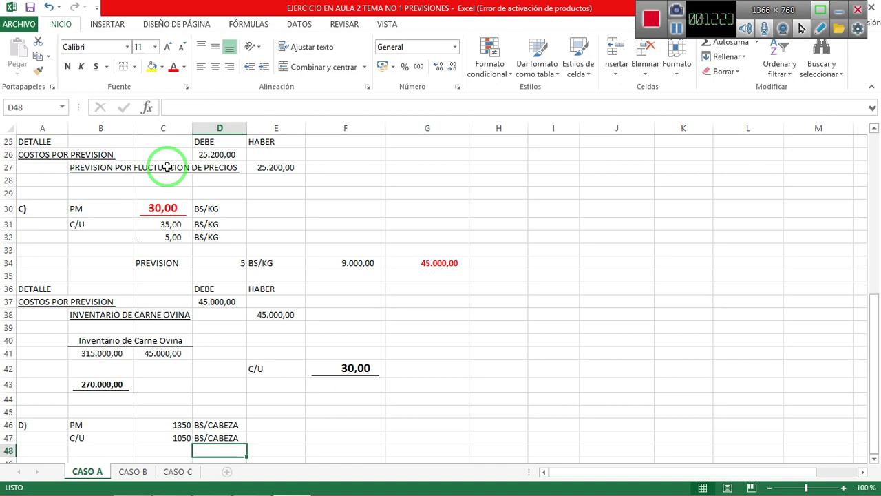
key("Left")
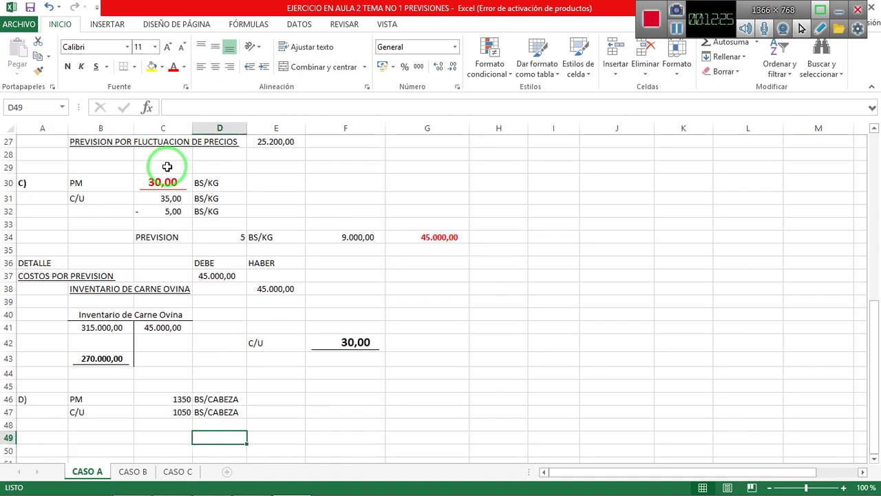
key("Up")
type("+")
key("Up")
key("Up")
type("-")
key("Up")
key("Return")
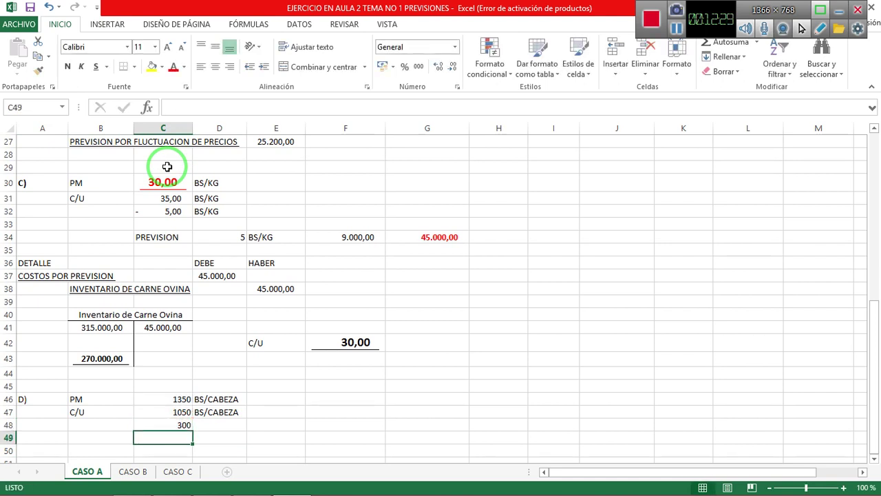
Step: Copy the BS/CABEZA unit from D47 into D48, beside the per-head difference
key("Up")
key("Right")
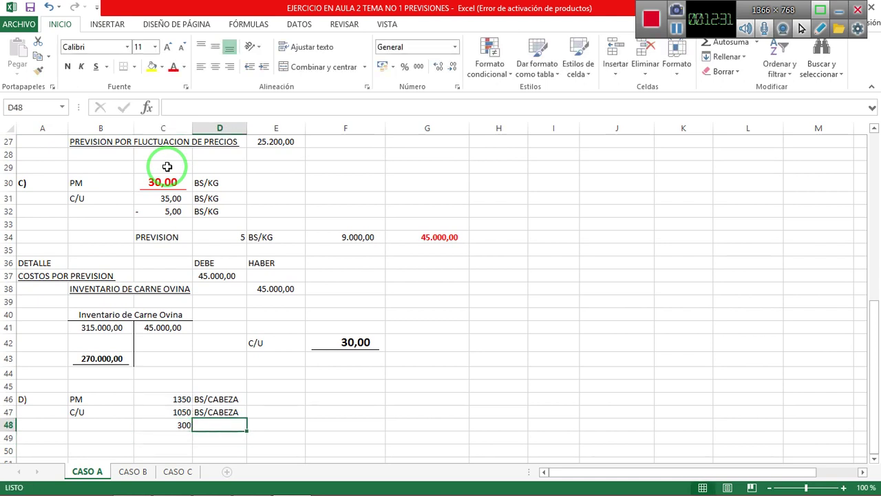
key("Up")
key("ctrl+c")
key("Down")
key("ctrl+v")
key("Escape")
key("Down")
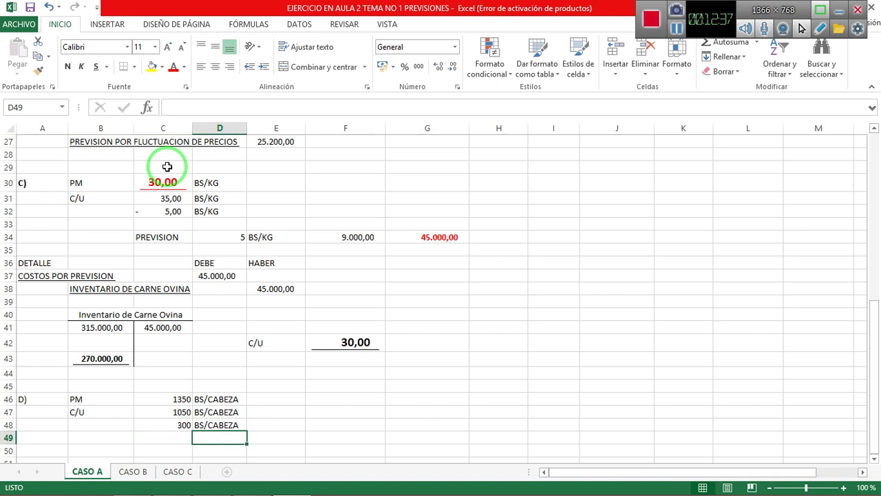
Step: Enter the label PREVISION in C50 and link D50 to the per-head difference in C48
key("Left")
key("Down")
type("PREVISION")
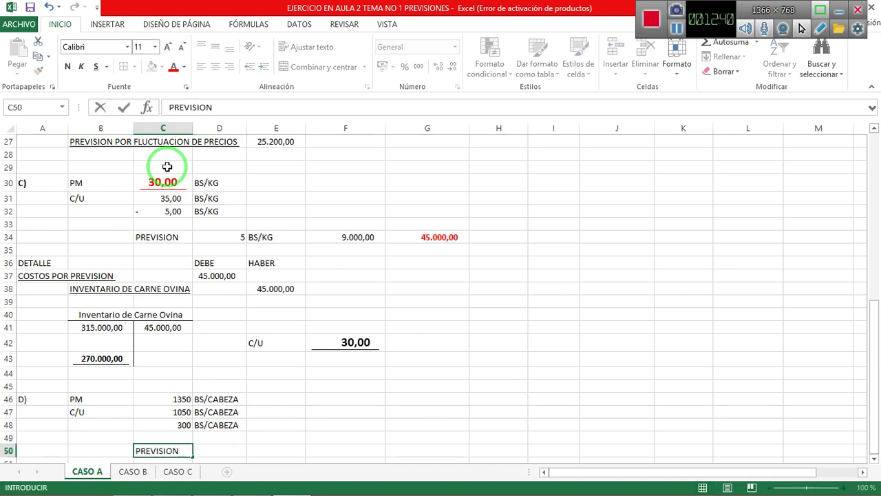
key("Right")
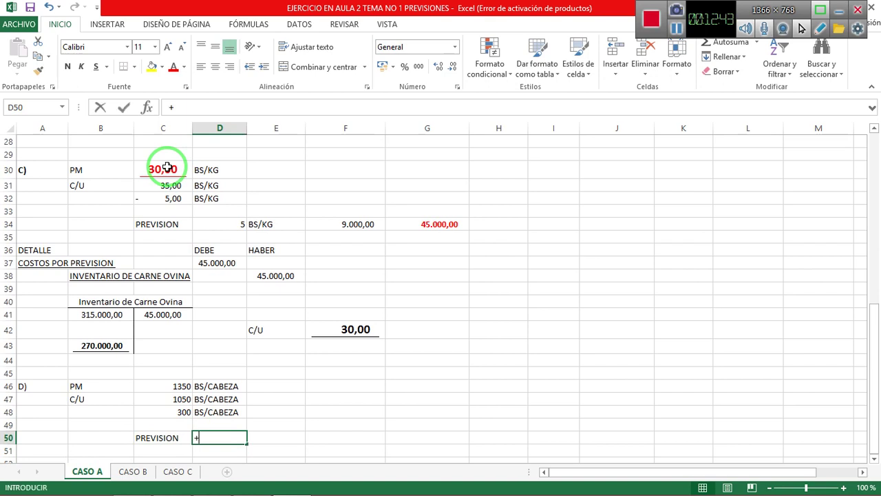
type("=+")
key("Left")
key("Up")
key("Up")
key("Return")
Step: Copy the BS/CABEZA unit from D48 into E50, beside the provision amount per head
key("Up")
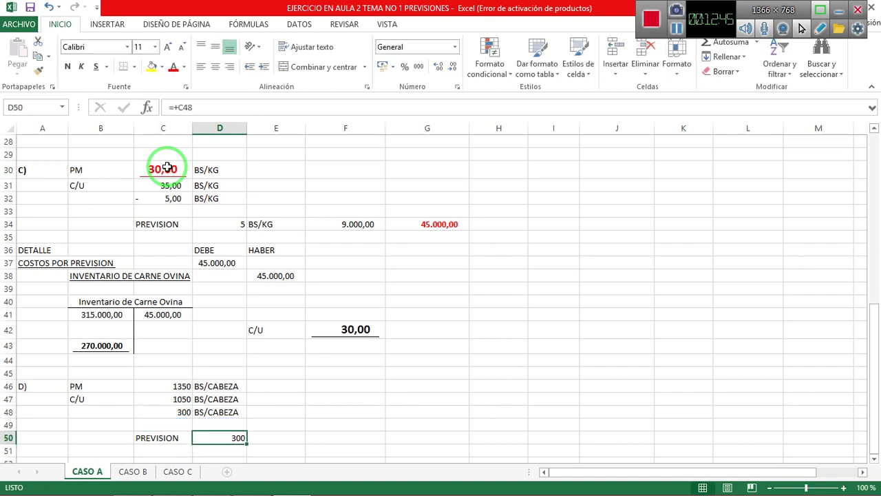
key("Up")
key("Up")
key("ctrl+c")
key("Right")
key("Right")
key("Down")
key("Left")
key("Down")
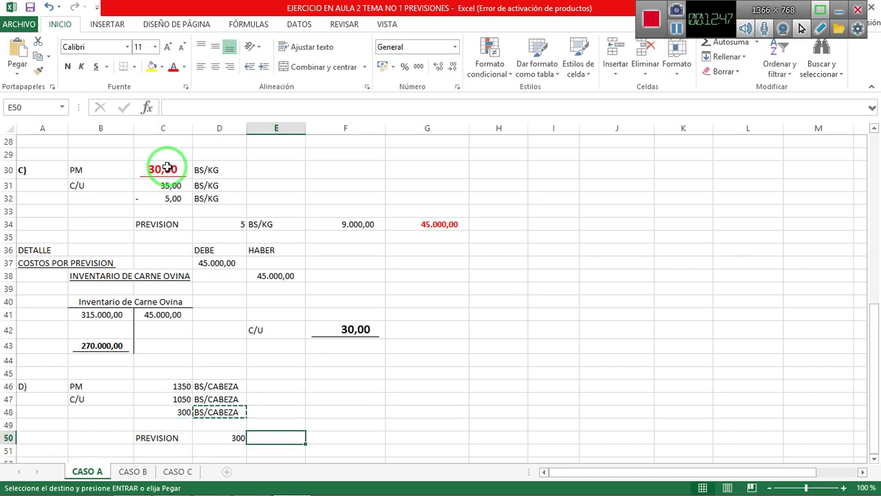
key("ctrl+v")
key("Right")
key("Escape")
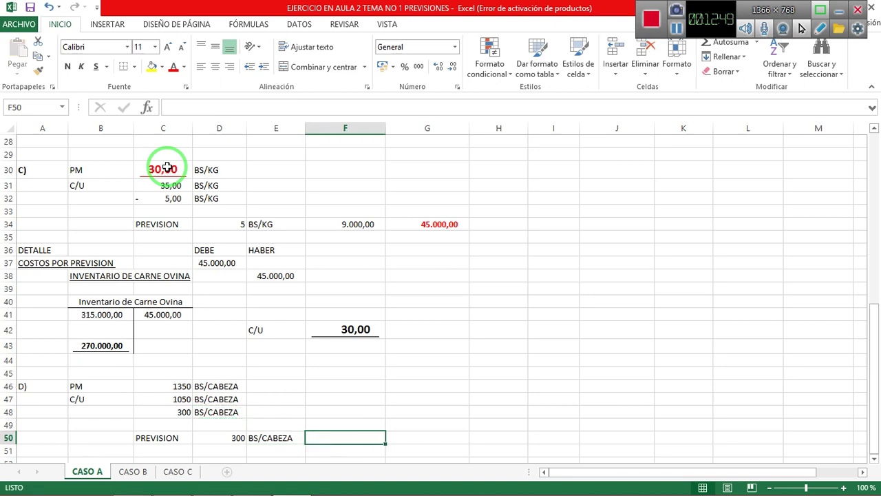
Step: Link F50 to the number of heads in C3 of the production data
type("+")
scroll(627, 200, "up", 9)
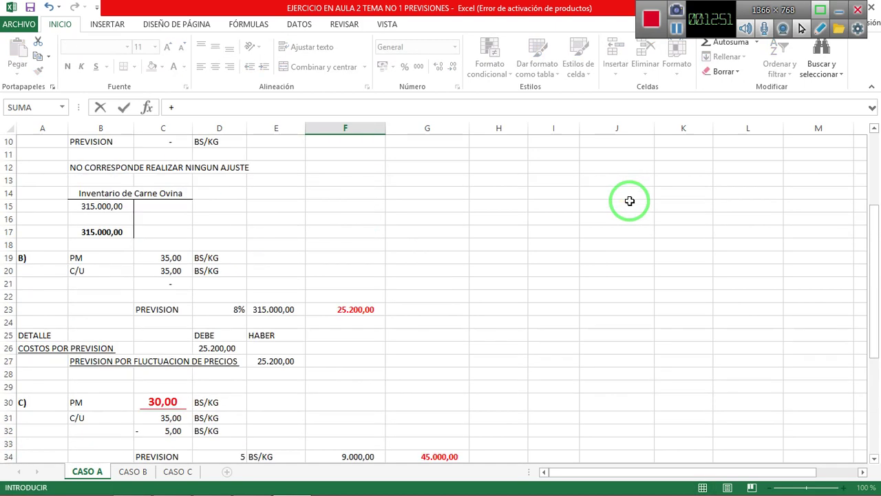
left_click(180, 169)
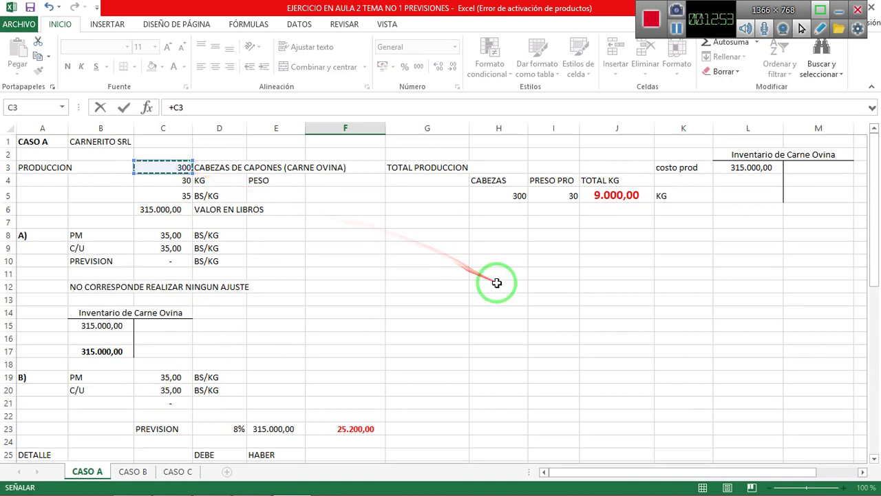
scroll(498, 284, "down", 4)
scroll(497, 283, "down", 5)
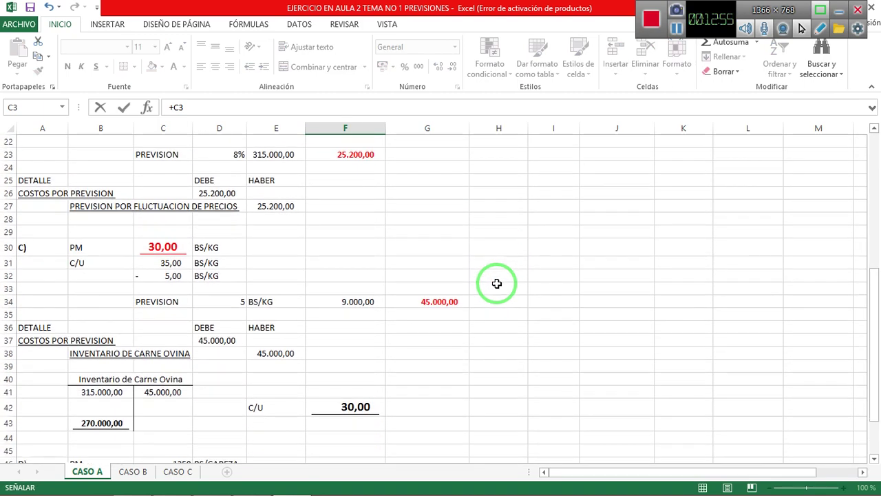
scroll(498, 283, "down", 2)
key("Return")
Step: Calculate the total provision in G50 by multiplying the per-head provision in D50 by the heads in F50
key("Up")
key("Right")
type("+")
key("Left")
key("Left")
key("Left")
type("*")
key("Left")
key("Left")
key("Right")
key("Return")
Step: Format the total provision in G50 with the accounting thousands style and bold
key("Up")
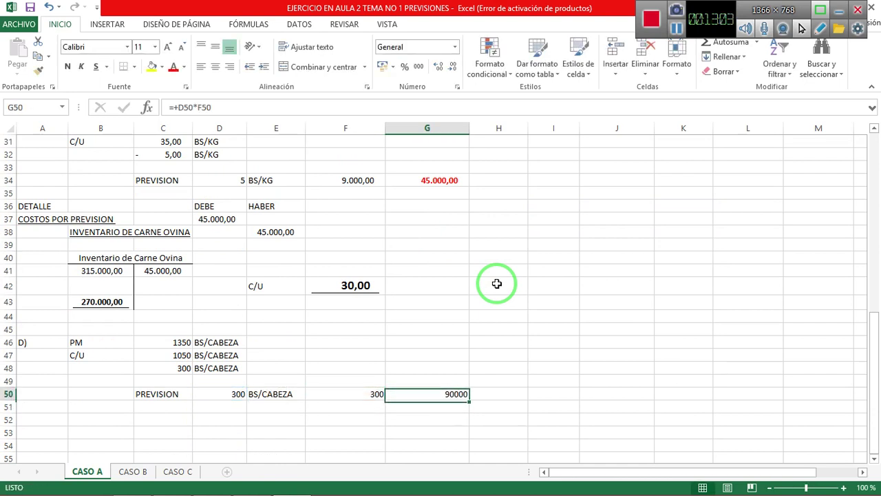
left_click(418, 66)
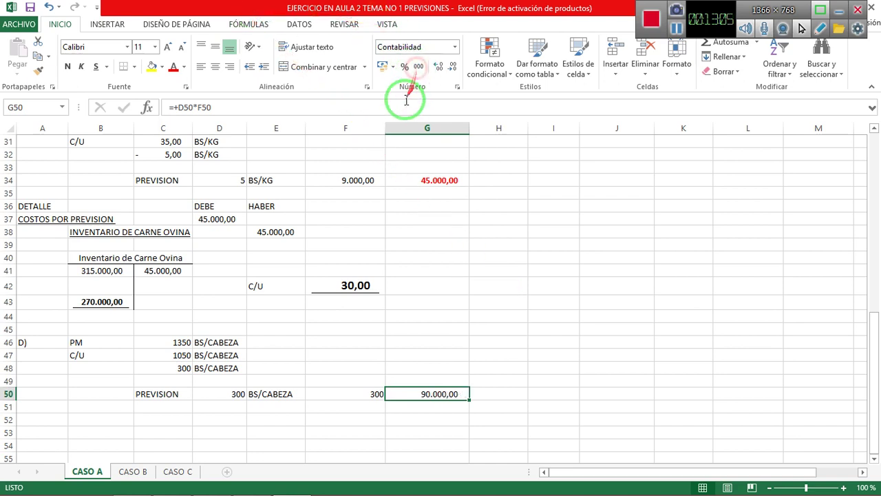
key("ctrl+n")
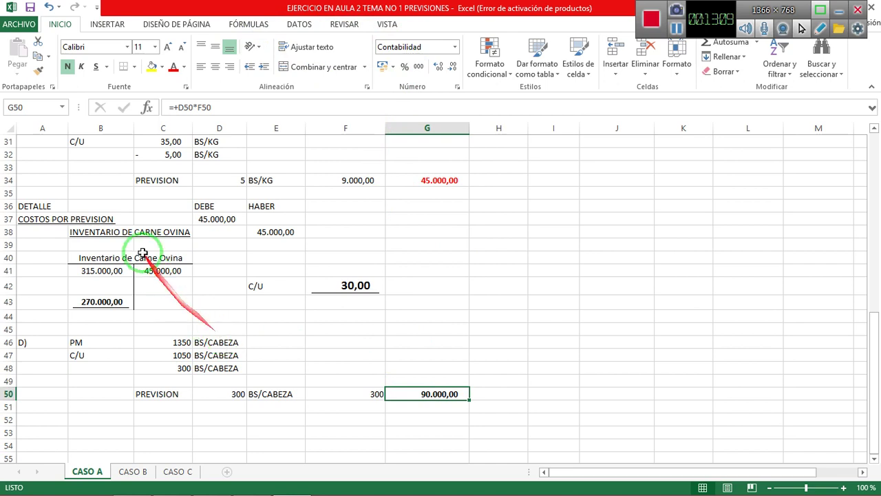
Step: Copy the DETALLE, DEBE and HABER heading row from A36:E36 to row 52, starting in A52
left_click_drag(35, 206, 289, 206)
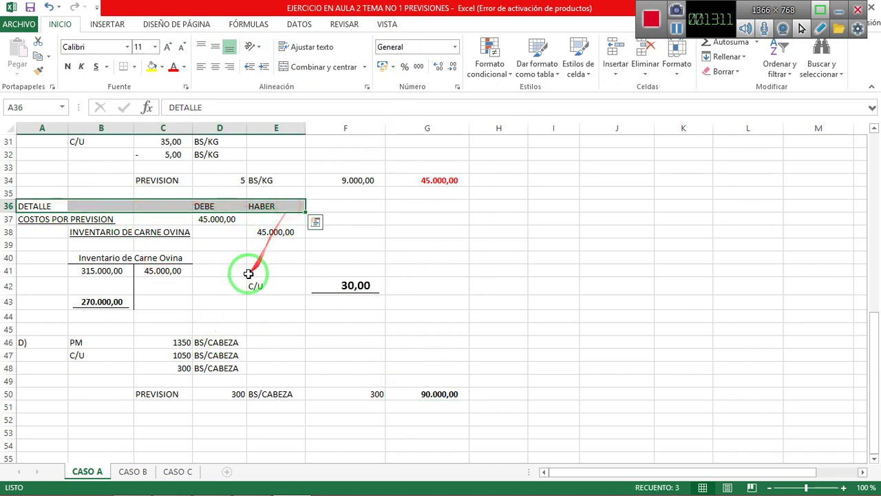
key("ctrl+c")
scroll(210, 360, "down", 2)
left_click(62, 341)
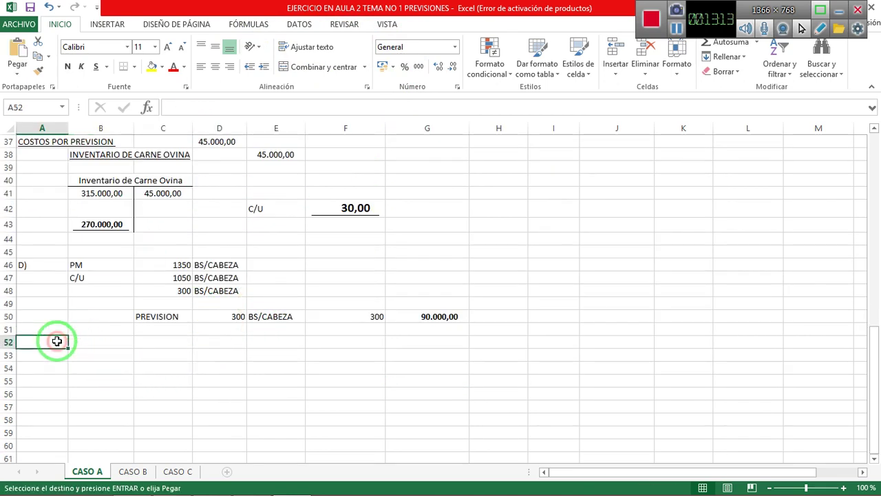
key("ctrl+v")
left_click(53, 355)
scroll(127, 330, "up", 1)
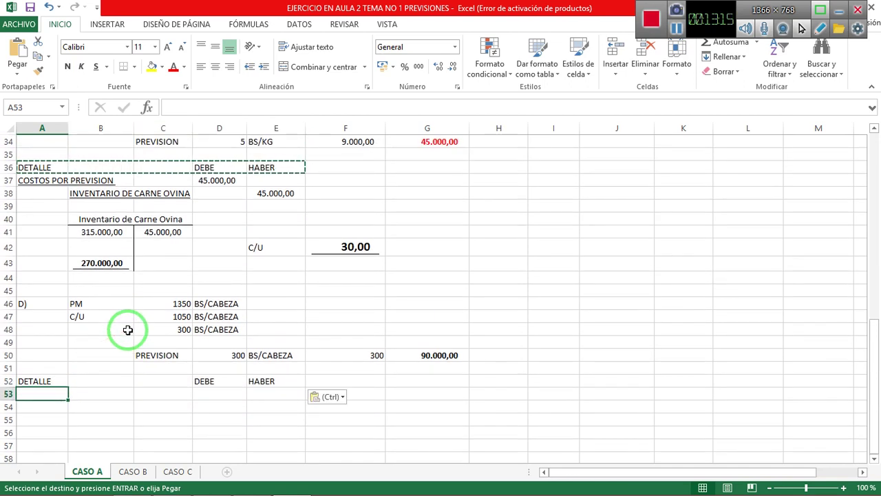
key("Escape")
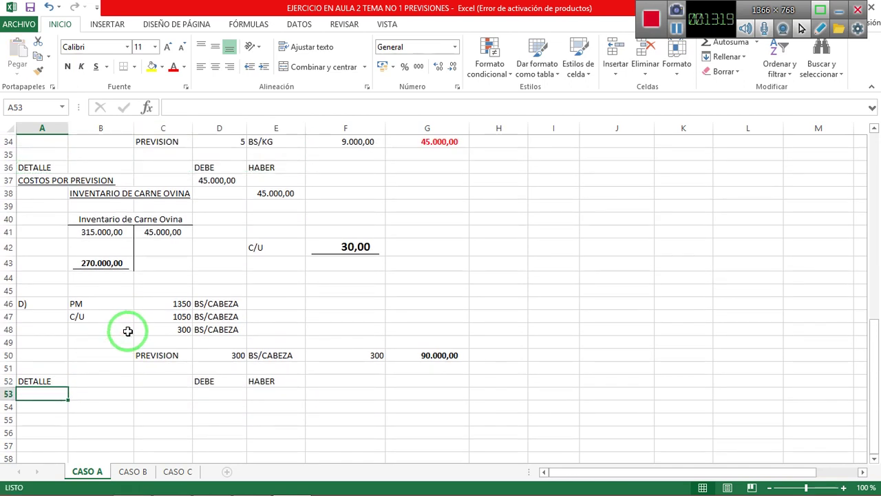
Step: Enter the underlined account name INVENTARIO DE CARNE OVINA in A53 as the debit line of the entry
type("INVE")
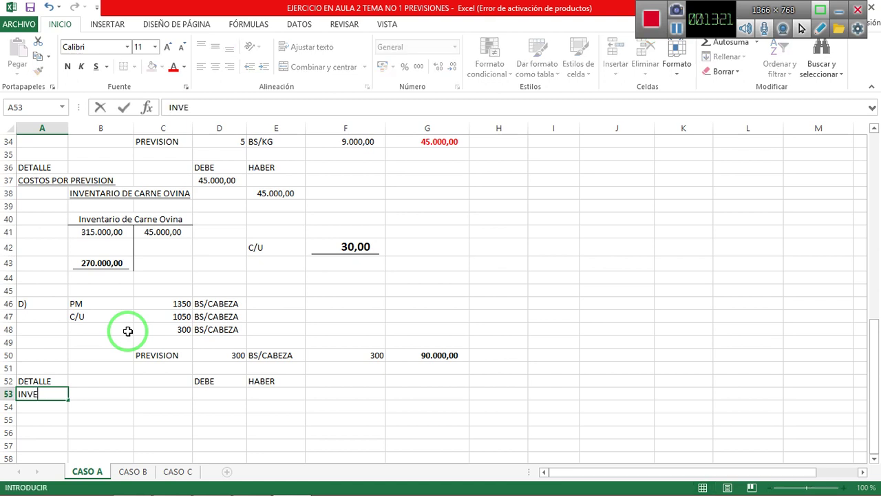
type("NTARIO DE CARNE OVI")
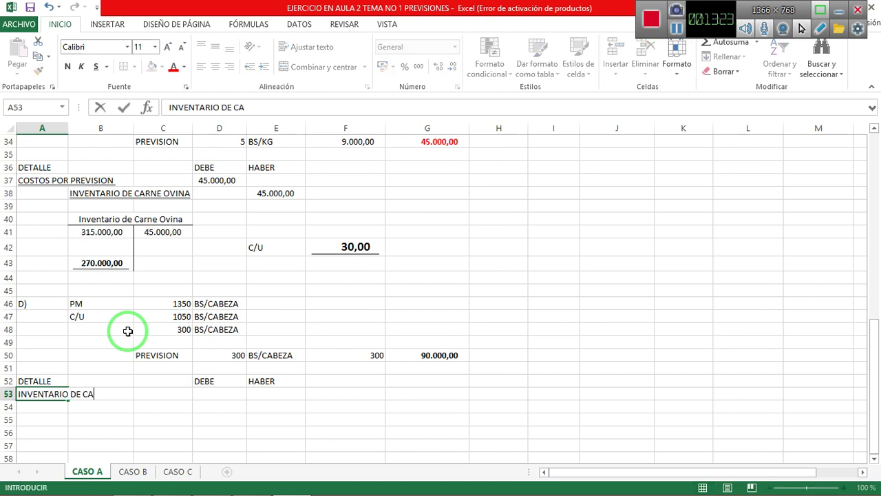
key("Return")
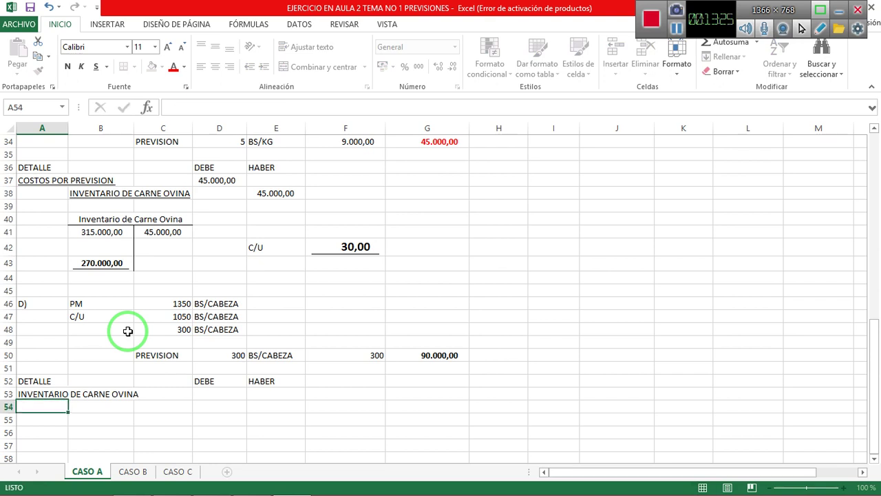
key("Up")
key("Right")
key("Right")
key("Right")
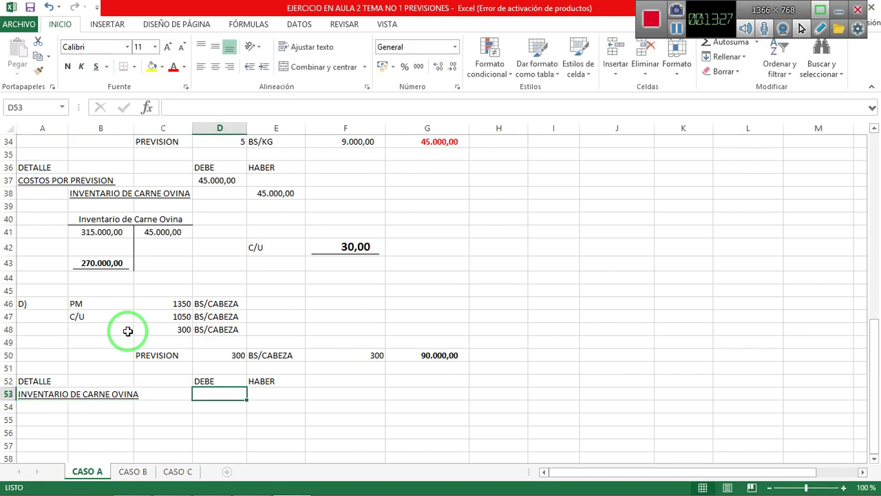
Step: Link the DEBE amount in D53 to the total provision in G50
type("+")
left_click(446, 344)
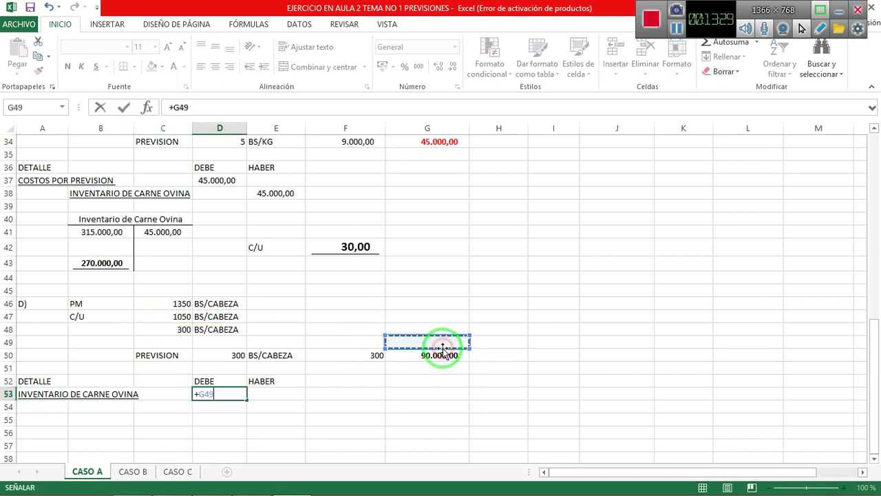
left_click(443, 351)
key("Return")
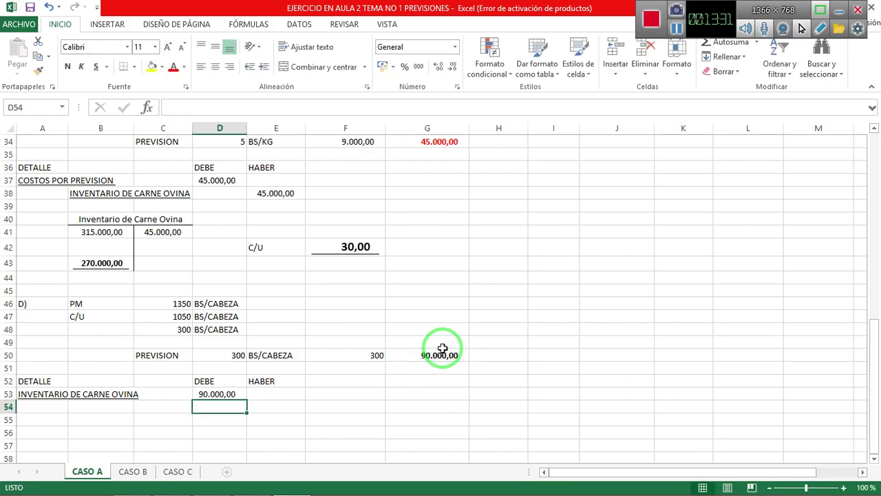
Step: Check item d) in the exercise PDF, and enter PREVISION X FLUC in H49 and its 52000 balance in H50
key("alt+Tab")
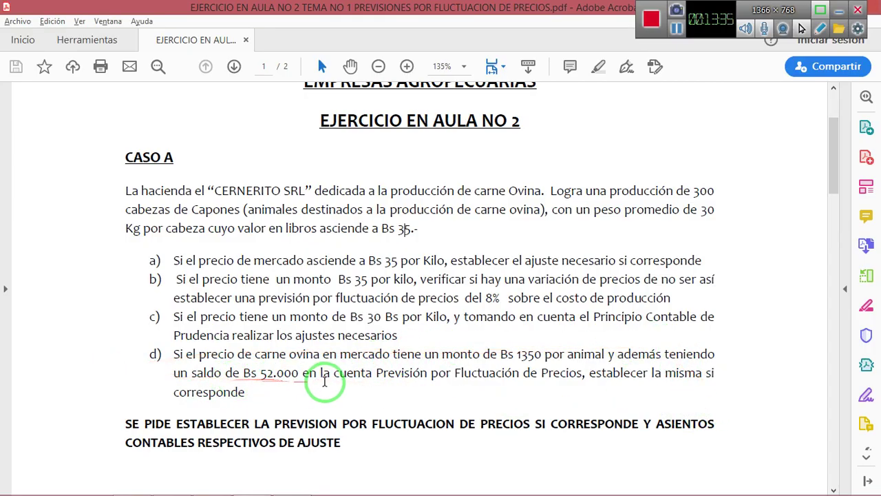
key("alt+Tab")
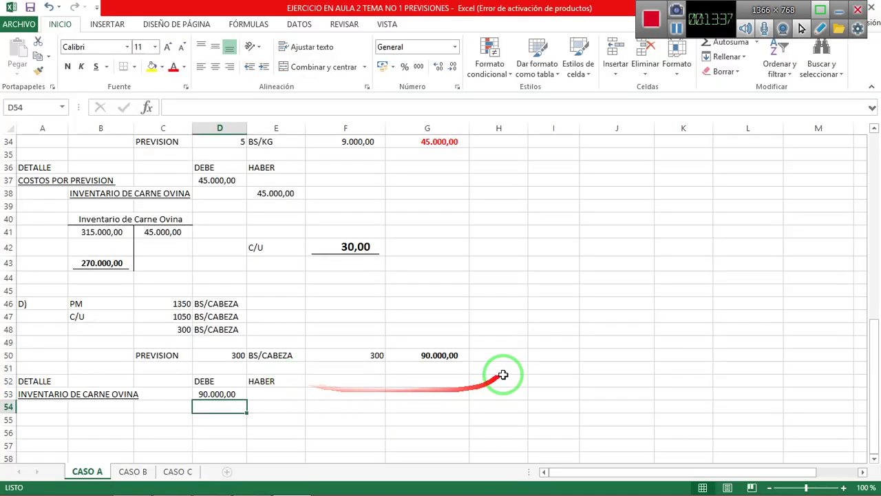
left_click(512, 342)
type("PREVISION")
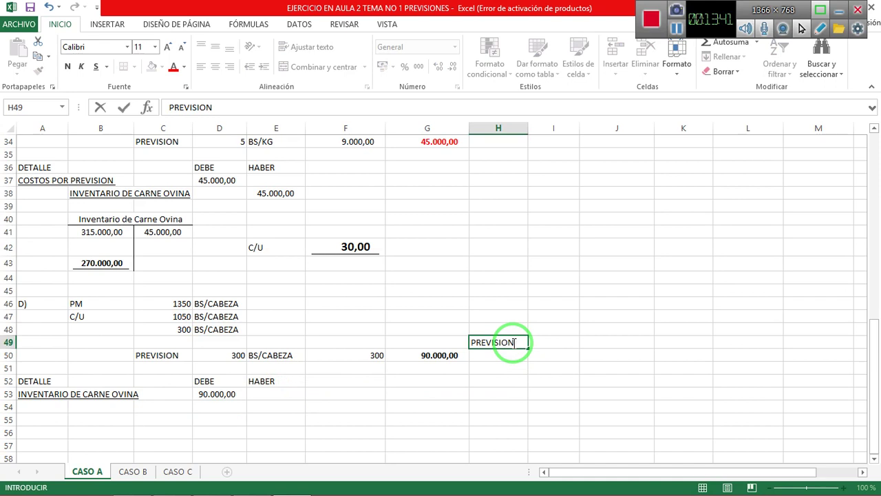
type(" X FLUC")
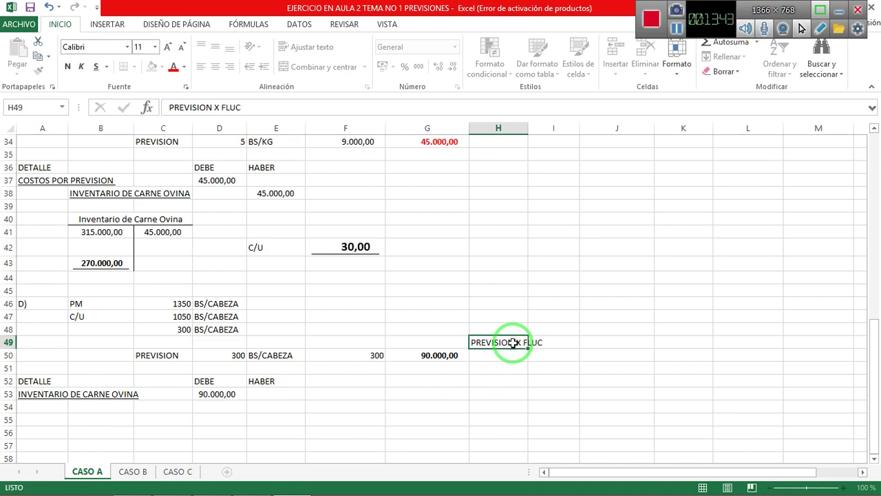
key("Return")
type("52000")
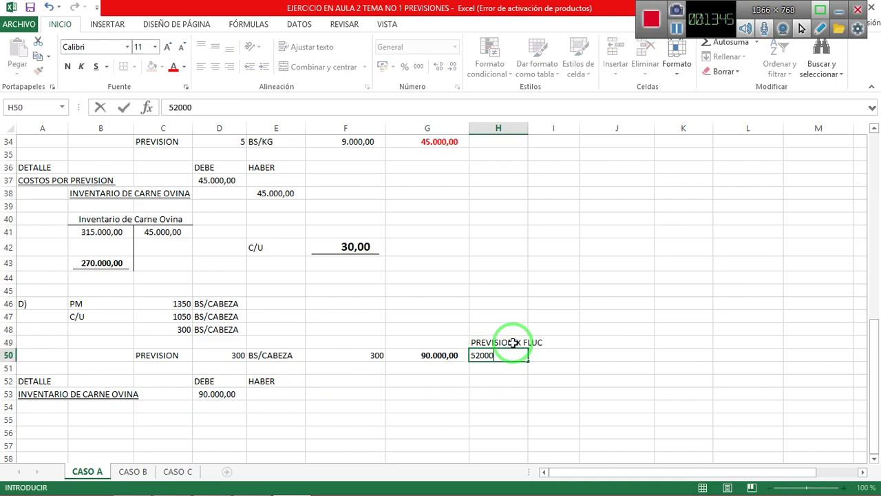
key("Return")
Step: Calculate the provision difference in I50 by subtracting the balance in H50 from the total in G50
key("Up")
key("Right")
type("+")
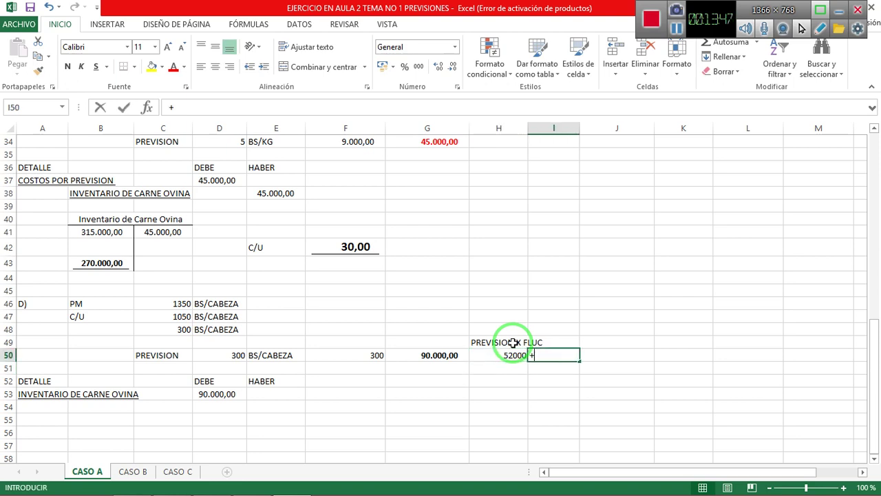
key("Left")
key("Left")
type("-")
key("Left")
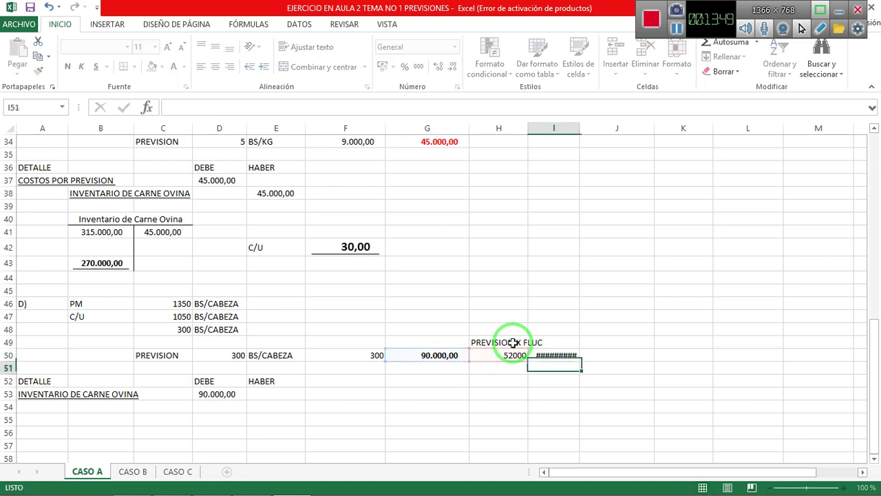
key("Return")
Step: Apply the accounting thousands format to H50:I50
key("Up")
key("Left")
key("shift+Right")
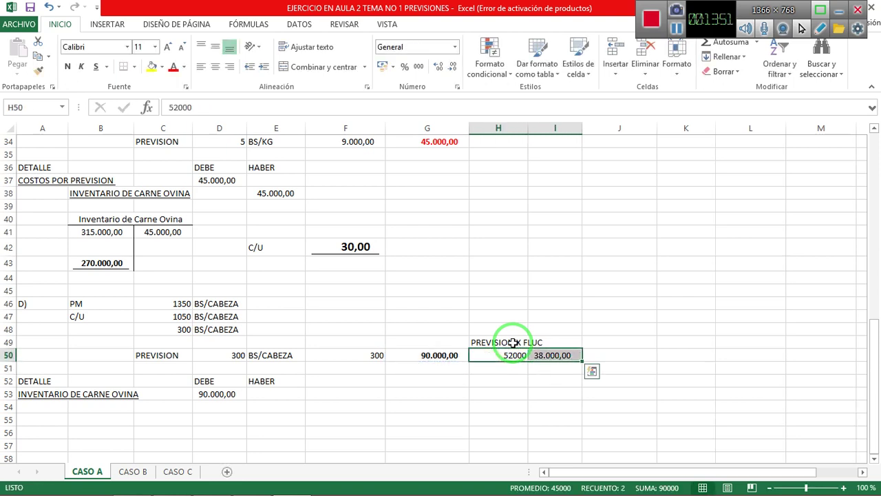
left_click(419, 67)
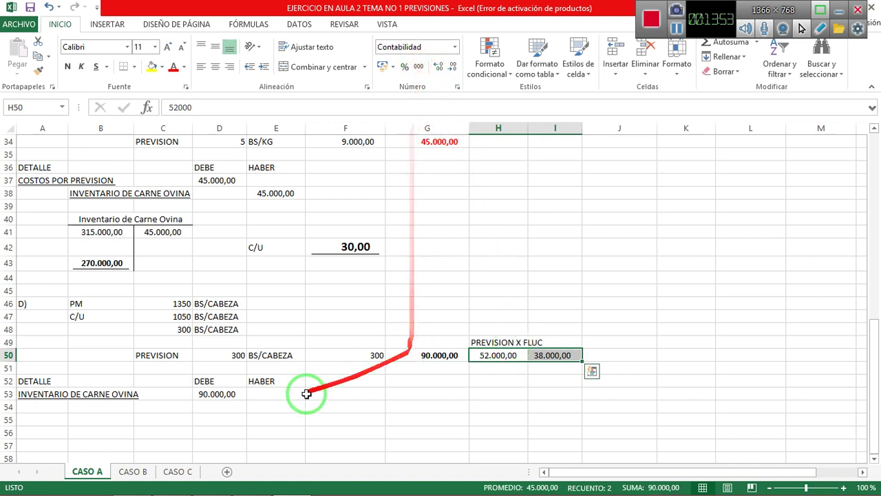
Step: Clear the difference from I50 and the provision balance from H50
left_click(118, 411)
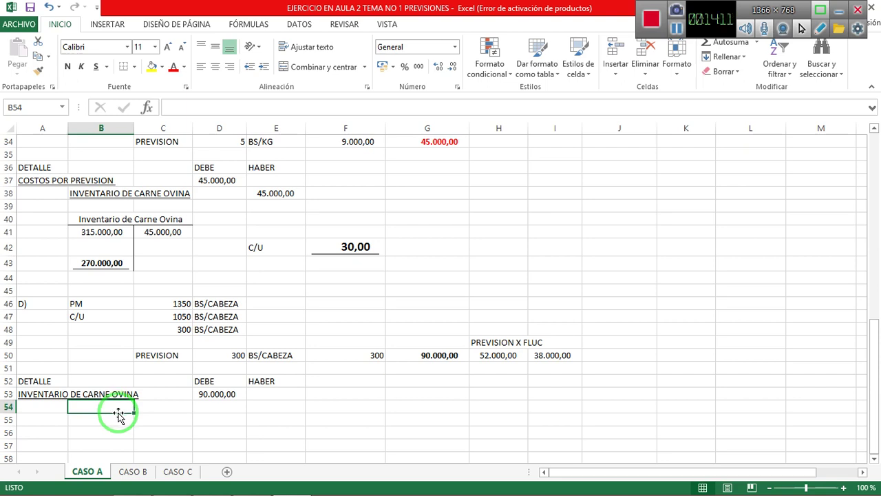
left_click(494, 354)
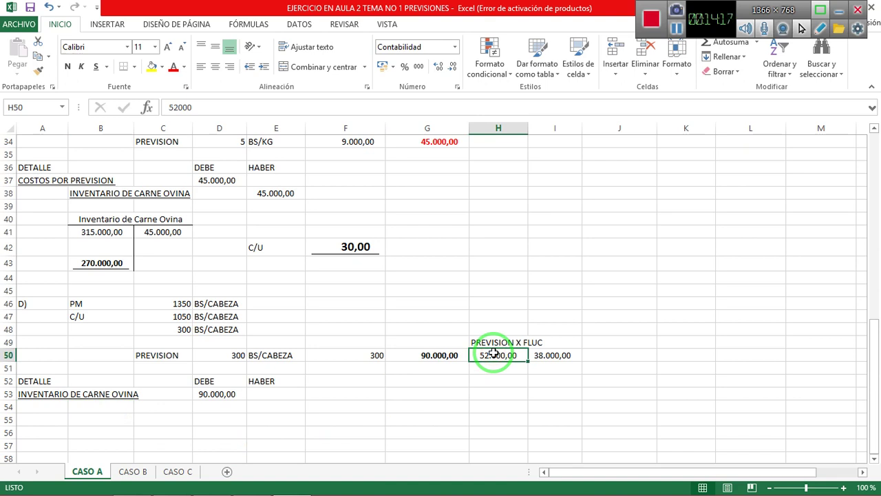
key("Right")
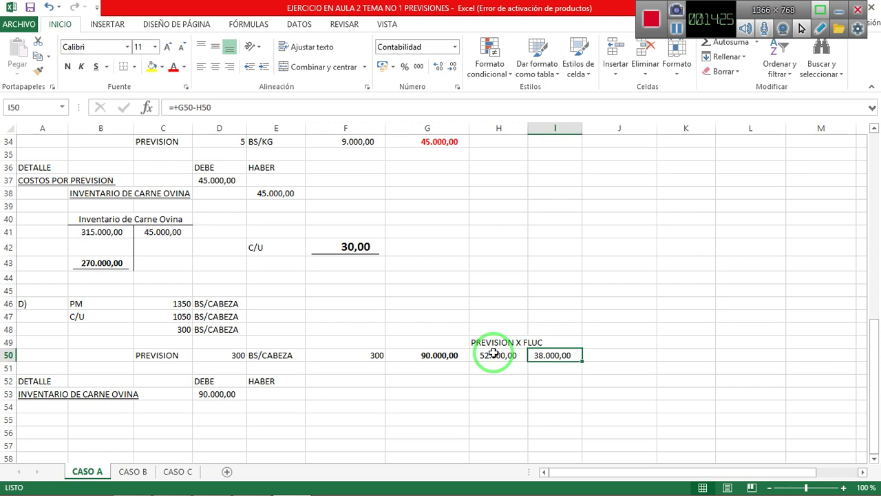
key("Delete")
left_click(494, 354)
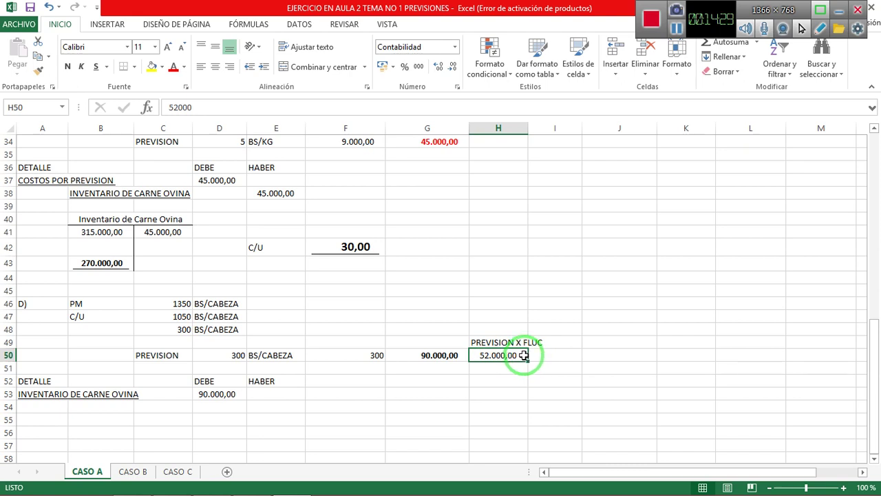
key("Delete")
Step: Merge and center the PREVISION X FLUC heading across H49:I49
key("Up")
key("shift+Right")
left_click_drag(518, 328, 389, 138)
left_click(300, 67)
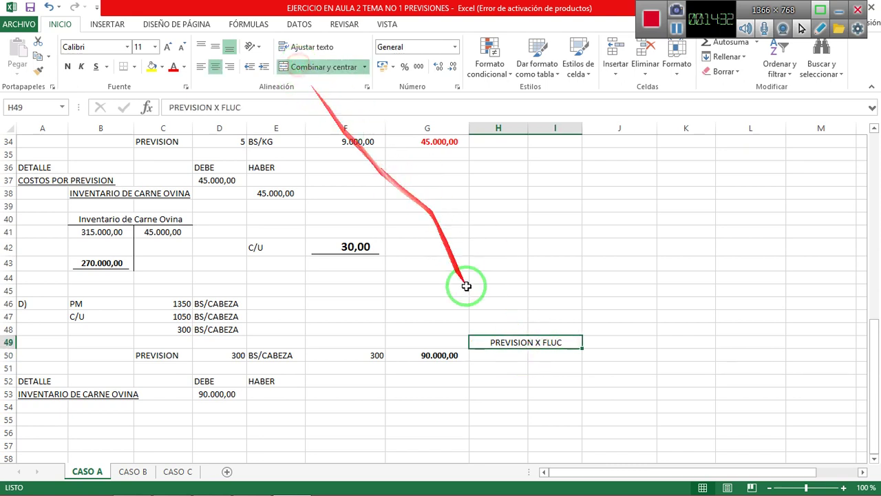
Step: Enter the 52000 provision balance in I50, on the credit side of the PREVISION X FLUC account
left_click(558, 355)
type("52000")
key("Return")
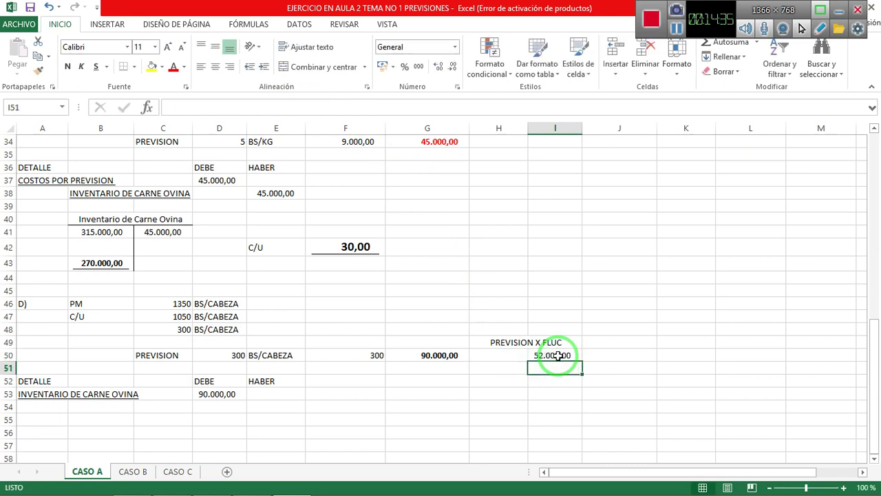
Step: Add a right border to H50:H52 to draw the vertical line of the PREVISION X FLUC T-account
key("Up")
key("Up")
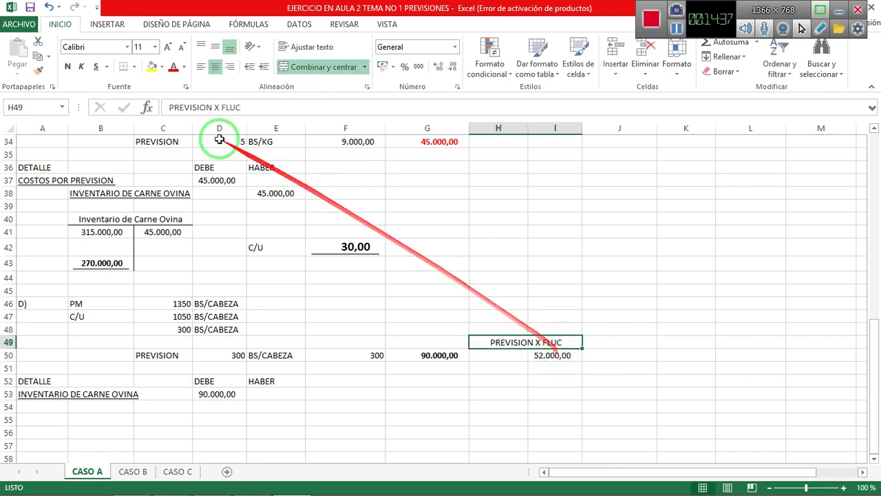
left_click_drag(510, 355, 512, 385)
right_click(512, 385)
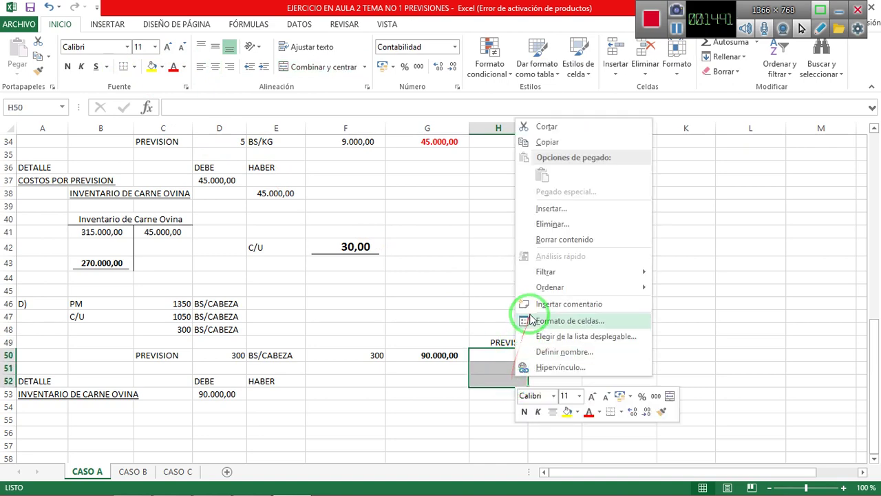
key("Escape")
key("ctrl+1")
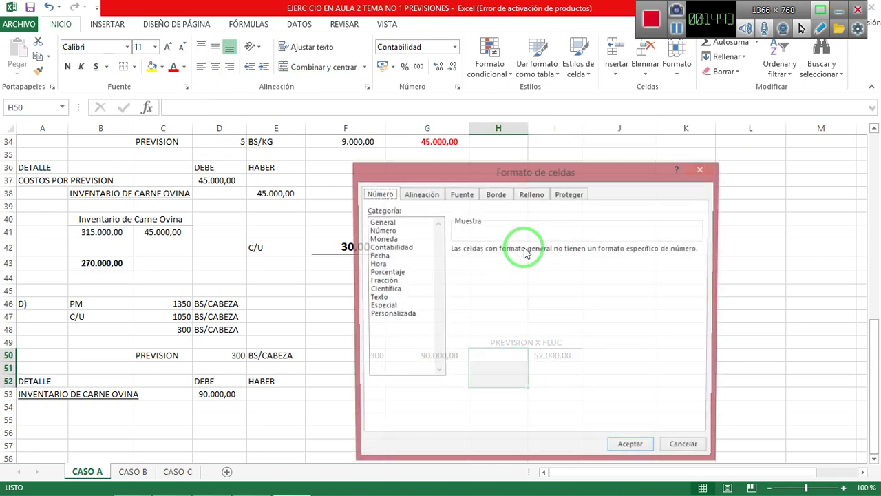
left_click(495, 195)
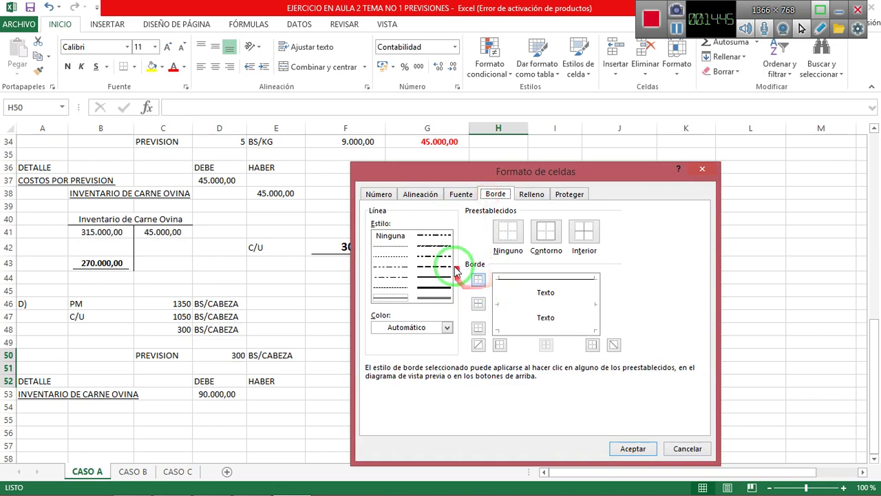
left_click(593, 305)
left_click(637, 442)
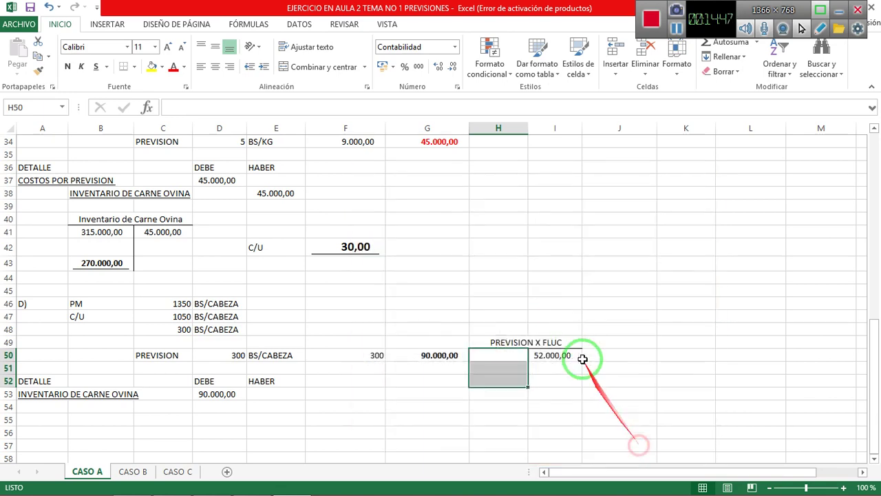
Step: Review the provision balance in I50, the PREVISION calculation in row 50 and the market price and unit cost in C46:C48
left_click(559, 357)
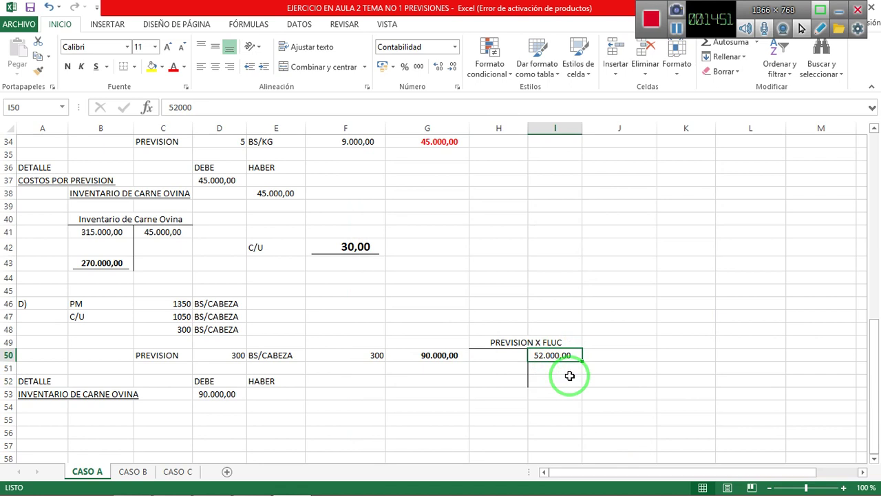
key("Left")
key("Left")
key("Left")
key("Left")
key("Left")
key("Left")
key("Right")
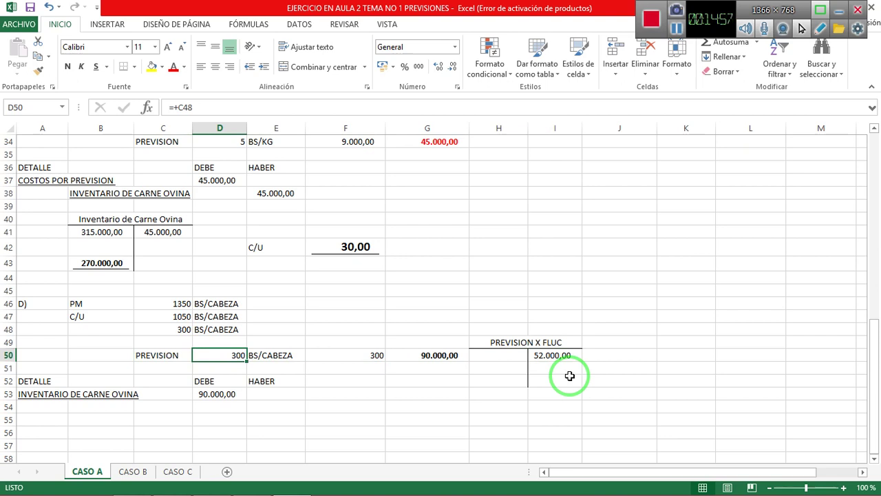
key("Left")
key("Up")
key("Up")
key("Up")
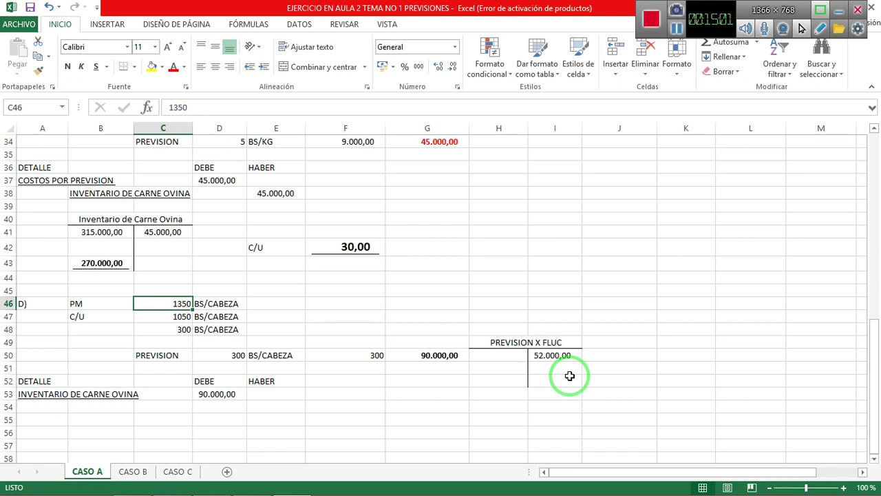
Step: Enter and underline PREVISION POR FLUCTUACION DE PRECIOS in B54 as the credit account of item D)'s entry
key("Down")
key("Down")
key("Down")
key("Down")
key("Down")
key("Down")
key("Down")
key("Down")
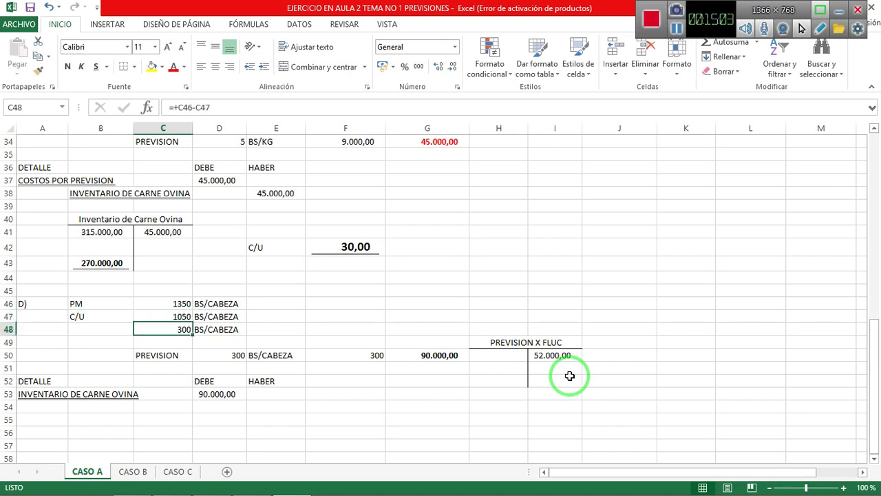
key("Left")
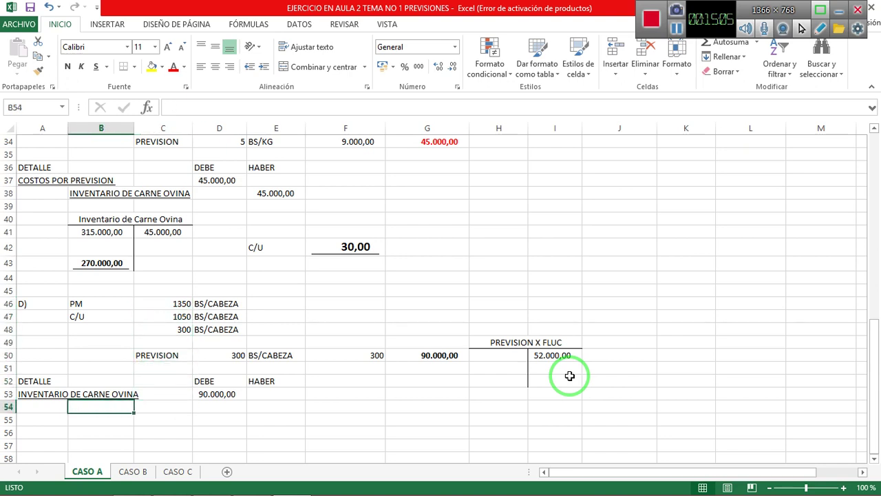
type("PREVISION")
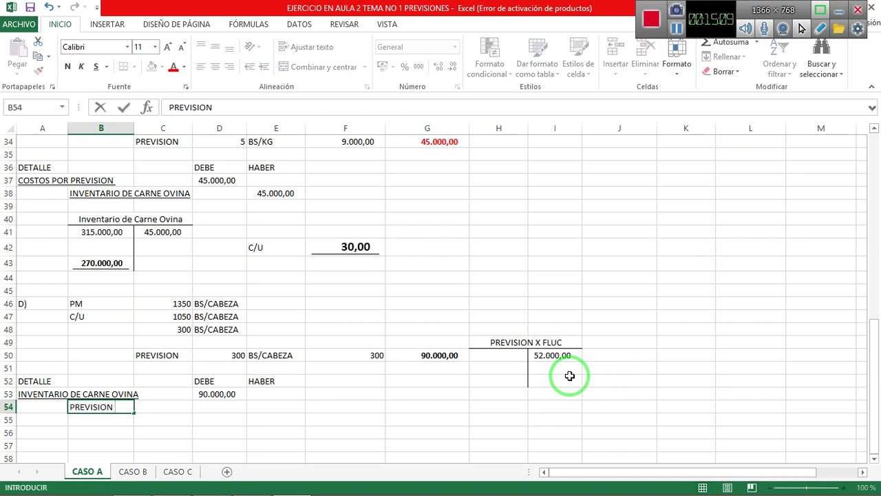
type(" POR FLUCTUA")
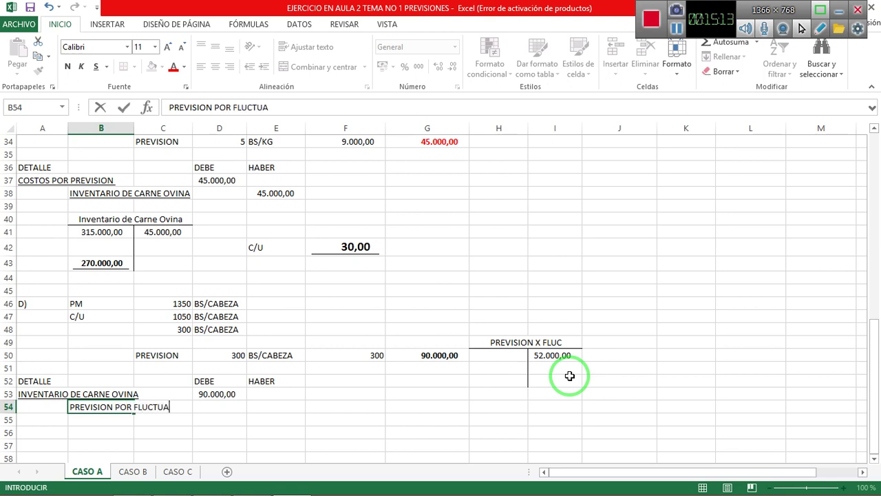
type("CION DE PRECIOS")
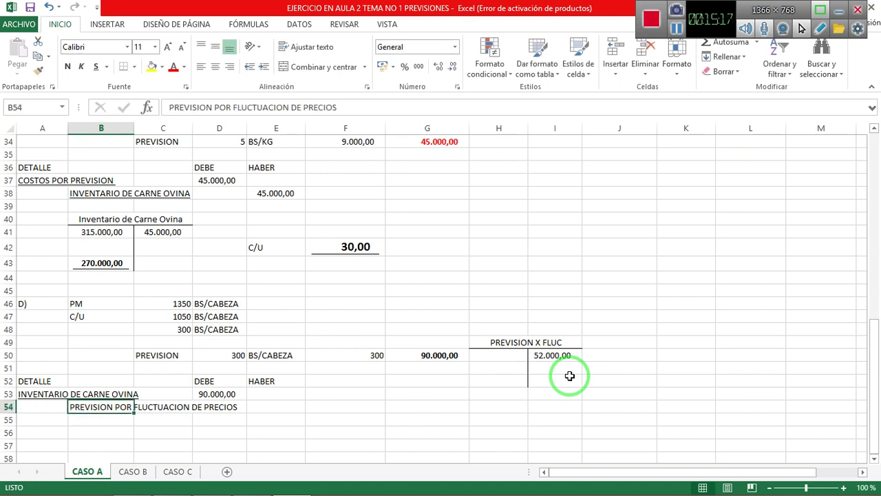
Step: Record the entry's 90000 credit amount in E54 as a reference to the provision total, +G50
key("Right")
key("Right")
key("Right")
type("90000")
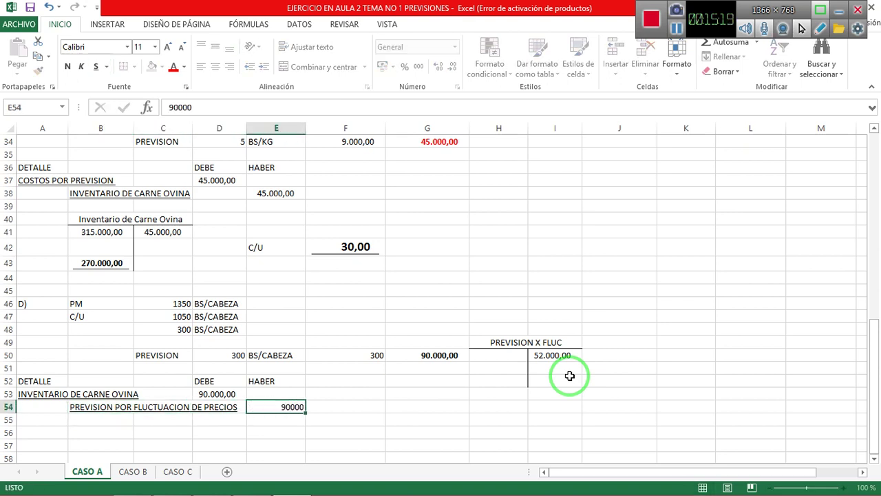
key("Return")
key("Up")
type("+")
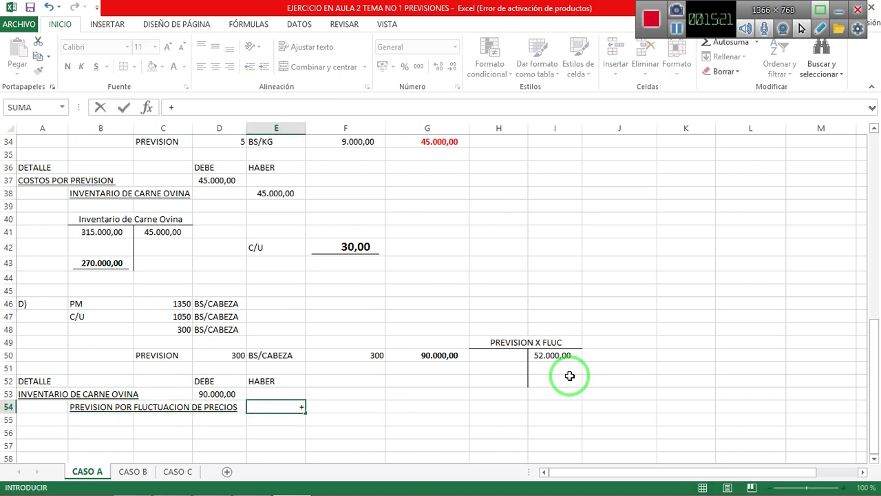
left_click(456, 353)
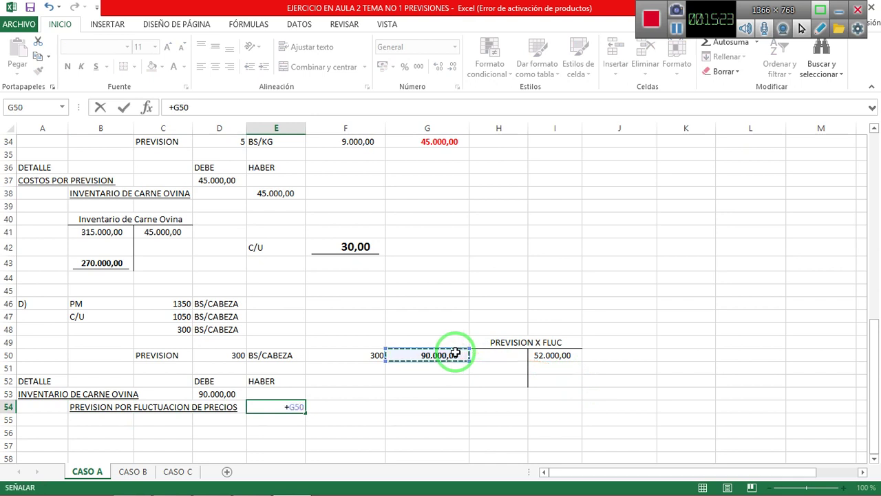
key("Return")
key("Up")
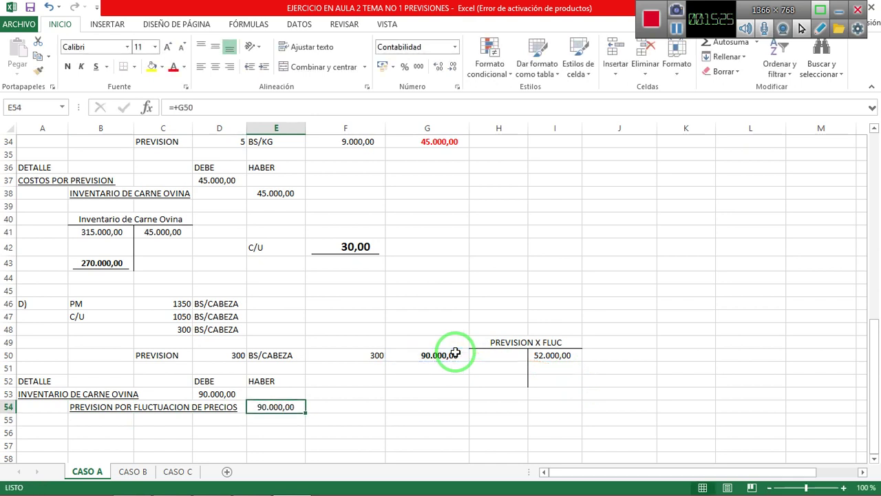
key("Down")
key("Down")
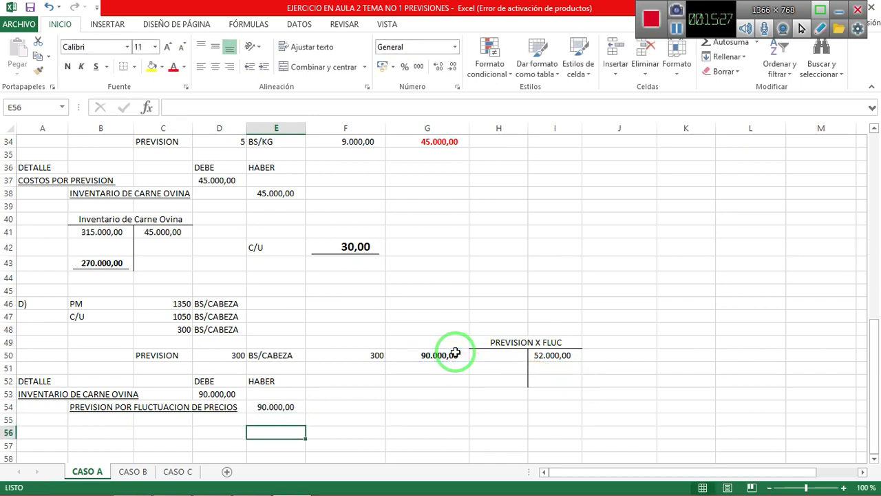
Step: Copy the Inventario de Carne Ovina T-account that starts at L2 to B57, below item D)'s entry
scroll(586, 276, "up", 11)
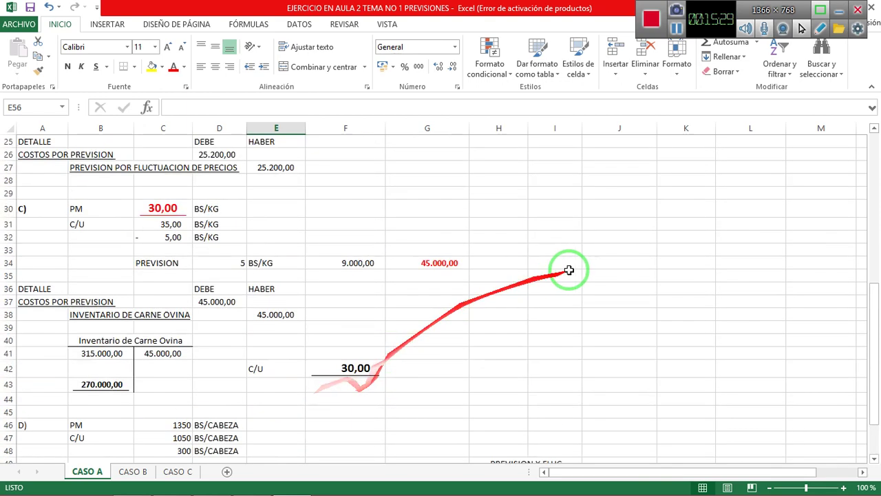
left_click_drag(730, 160, 767, 197)
key("ctrl+c")
scroll(500, 273, "down", 5)
scroll(315, 317, "down", 9)
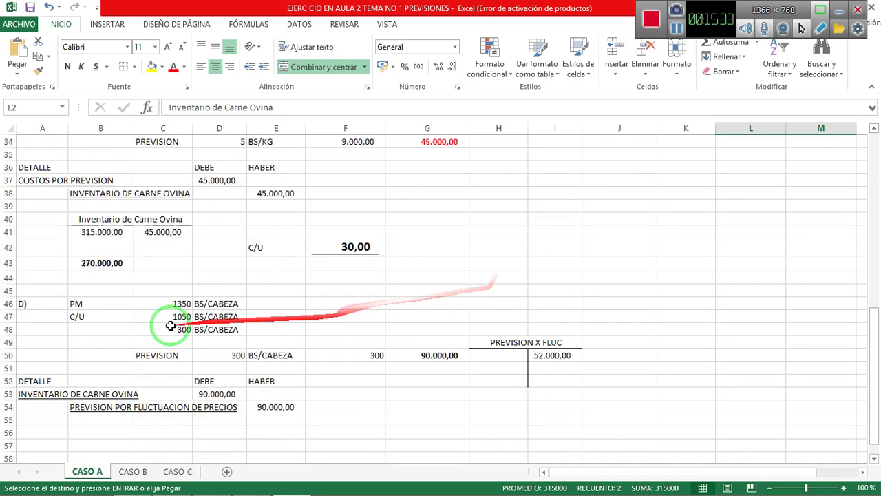
left_click(123, 324)
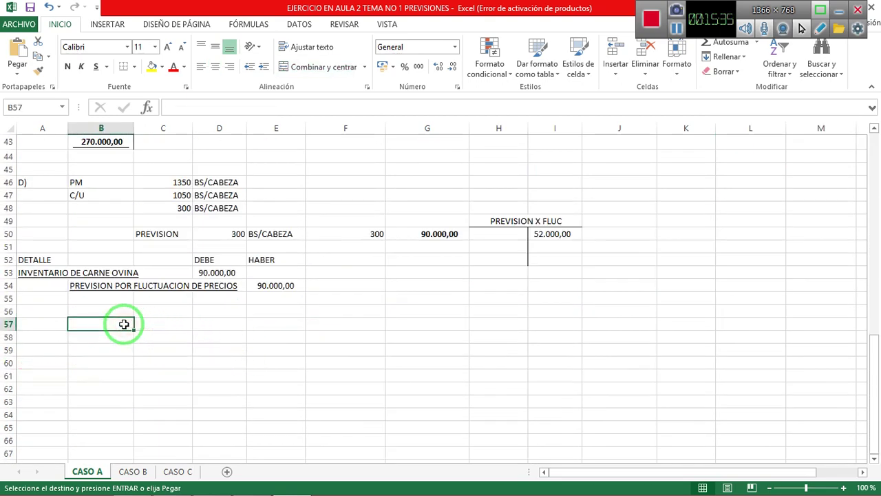
key("ctrl+v")
Step: Replace the broken reference in B58 with 315000 as the inventory account's opening debit
left_click(136, 338)
left_click(127, 341)
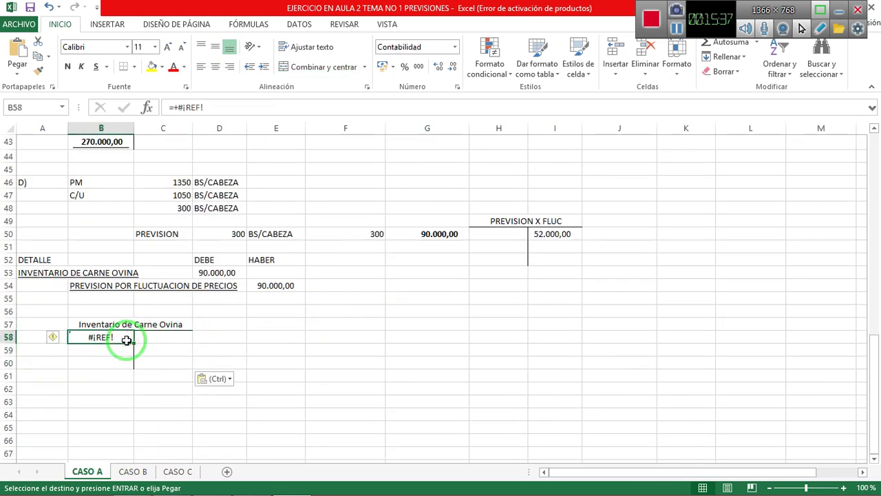
type("315000")
key("Return")
key("Up")
key("Right")
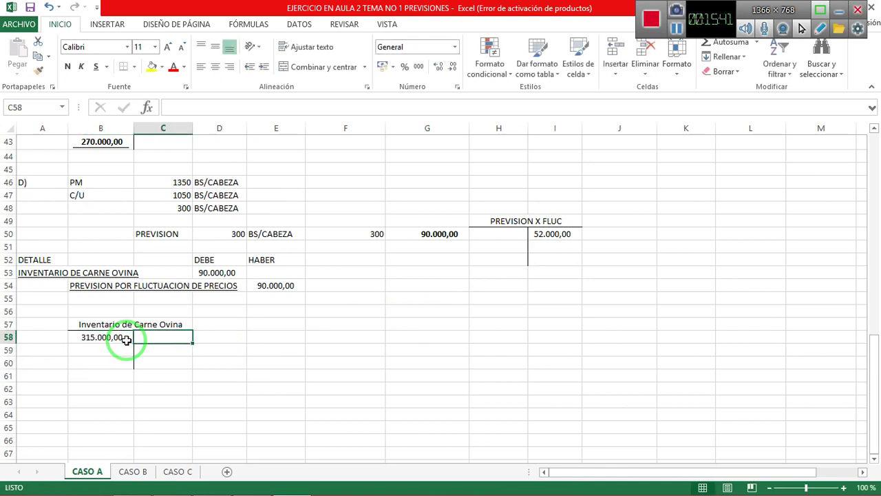
left_click(126, 340)
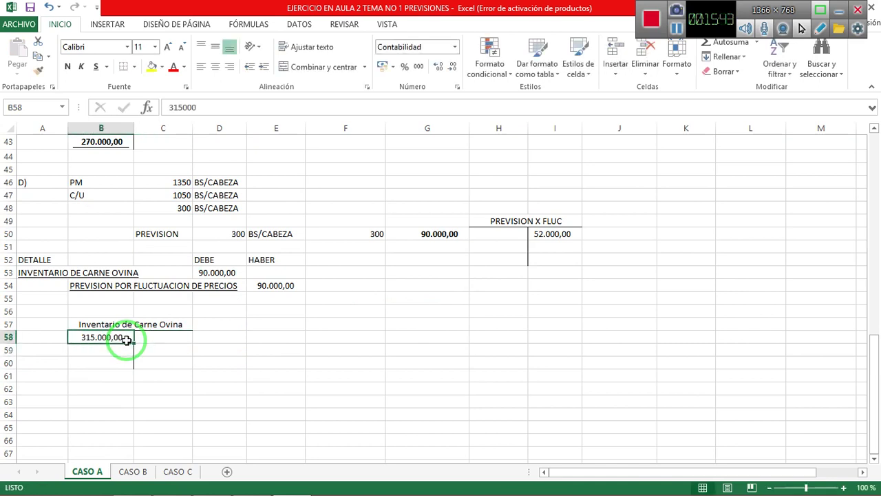
Step: Post the adjustment debit in B59 as +D53 and total the inventory account in B60 with +B58+B59
key("Down")
type("+")
left_click(207, 274)
key("Return")
type("+")
key("Up")
key("Up")
type("+")
key("Up")
key("Return")
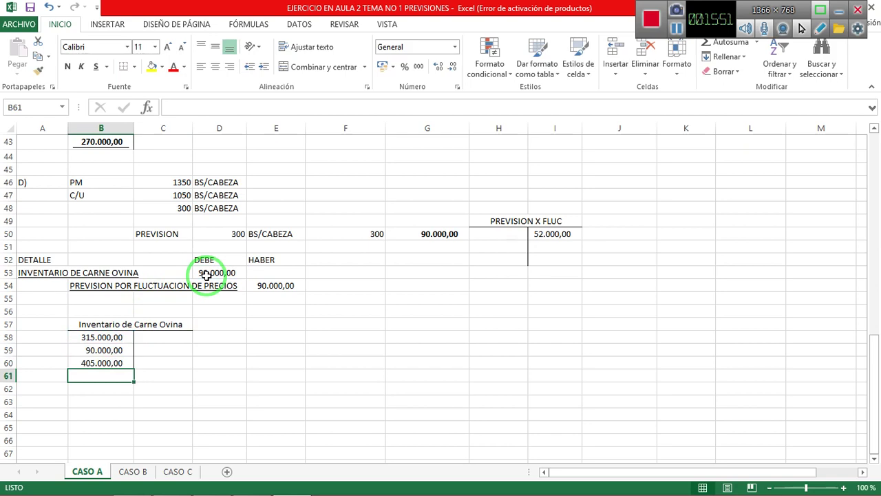
Step: Label E60 C/U and calculate the adjusted unit cost in F60 with +B60/F50
scroll(206, 278, "up", 3)
scroll(227, 296, "down", 2)
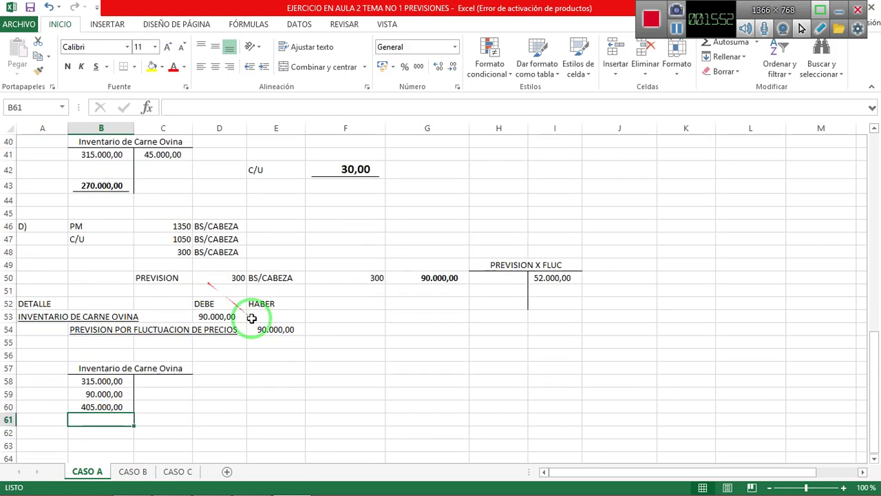
left_click(254, 411)
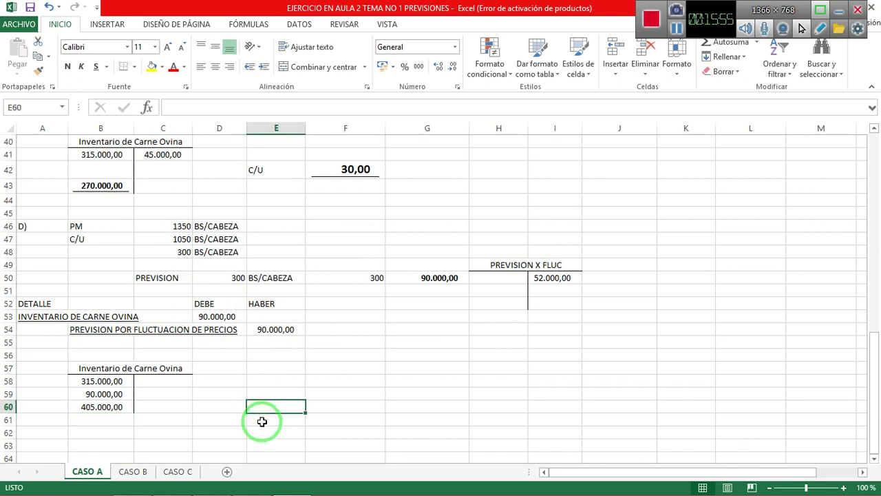
type("C/U")
key("Tab")
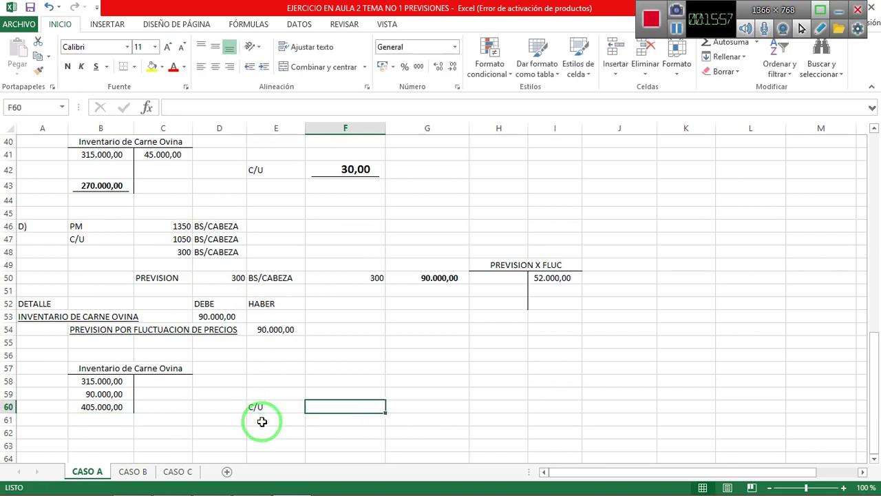
type("+")
left_click(116, 411)
type("/")
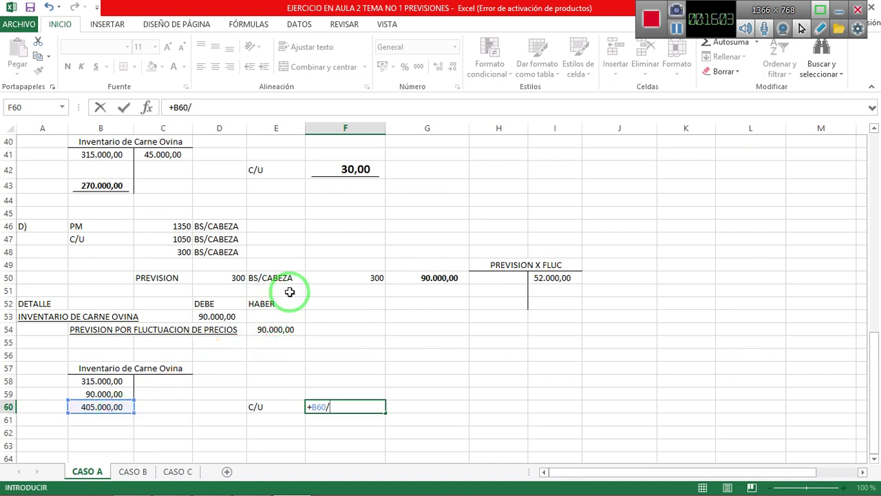
left_click(323, 279)
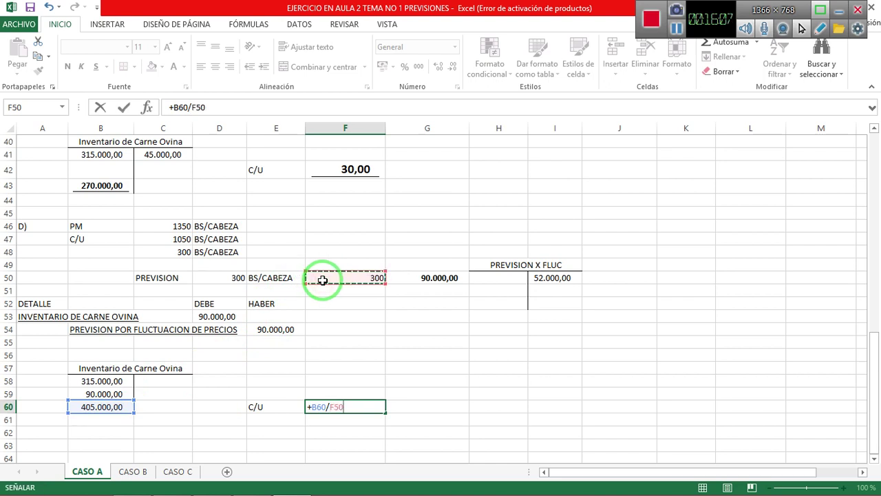
key("Return")
key("Up")
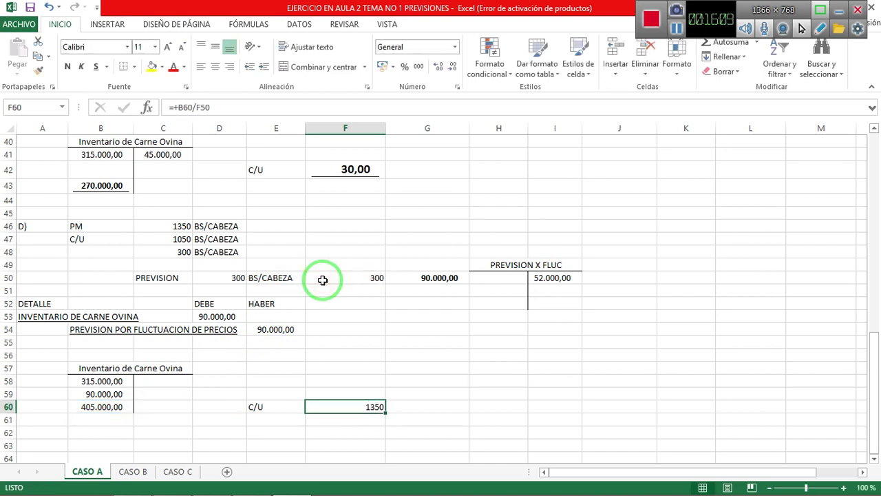
Step: Make the adjusted unit cost in F60 and the PM value in C46 bold and underlined, with yellow fill on both
key("ctrl+n")
key("ctrl+s")
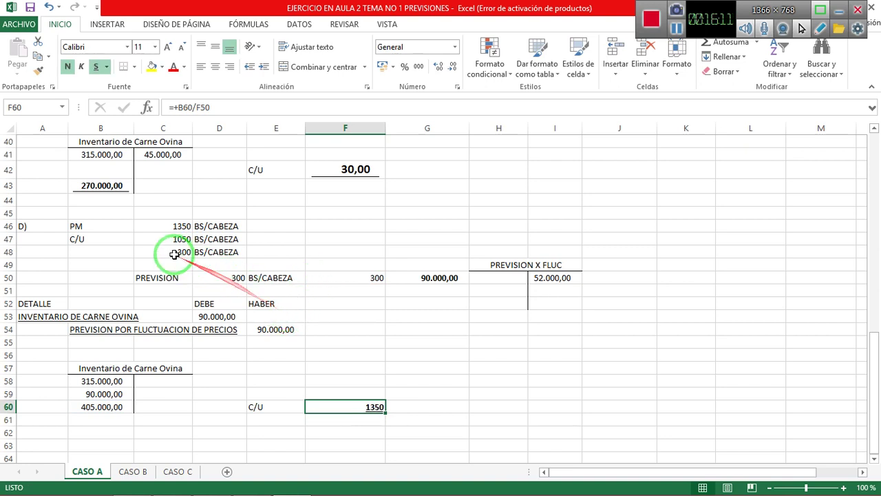
left_click(166, 228)
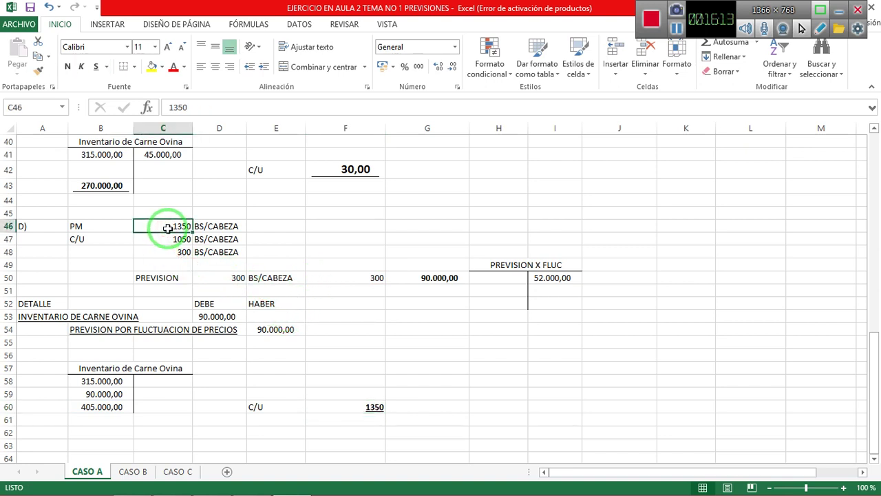
key("ctrl+n")
key("ctrl+s")
left_click(151, 67)
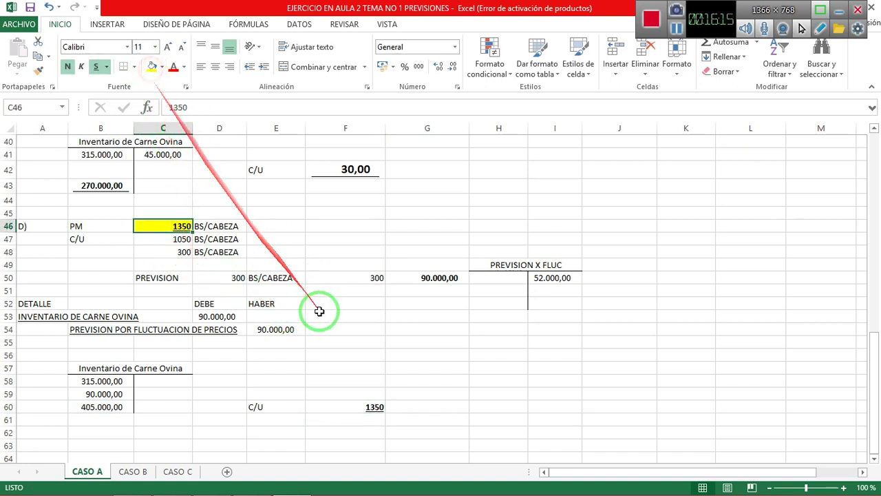
left_click(372, 408)
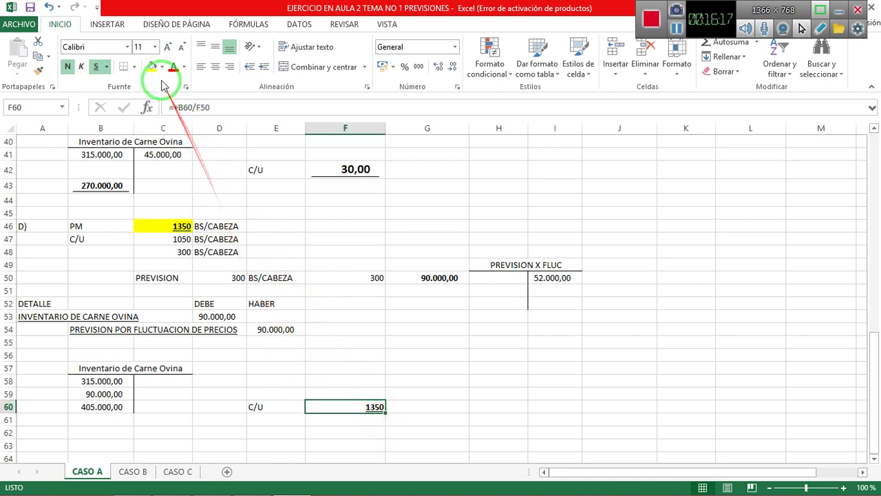
left_click(152, 67)
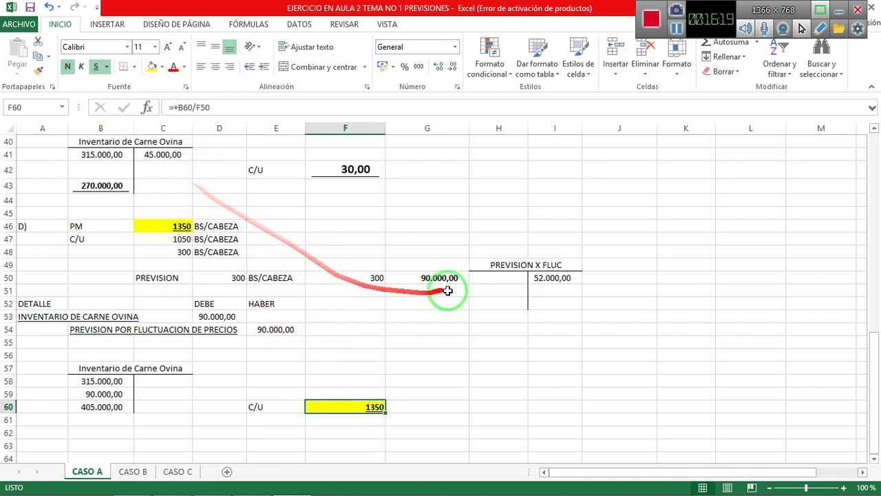
Step: Post the provision credit in I51 as +E54 and total the PREVISION X FLUC account in I52 with a bold sum of I50:I51
left_click(541, 290)
type("+")
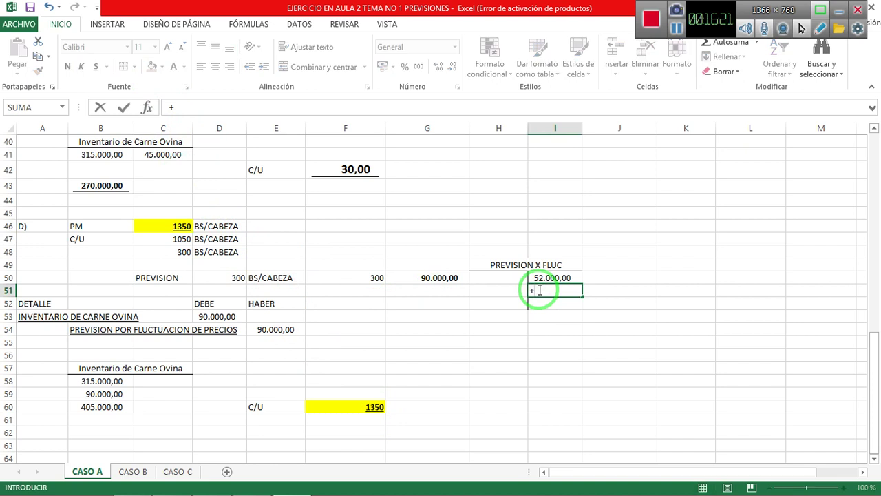
left_click(279, 330)
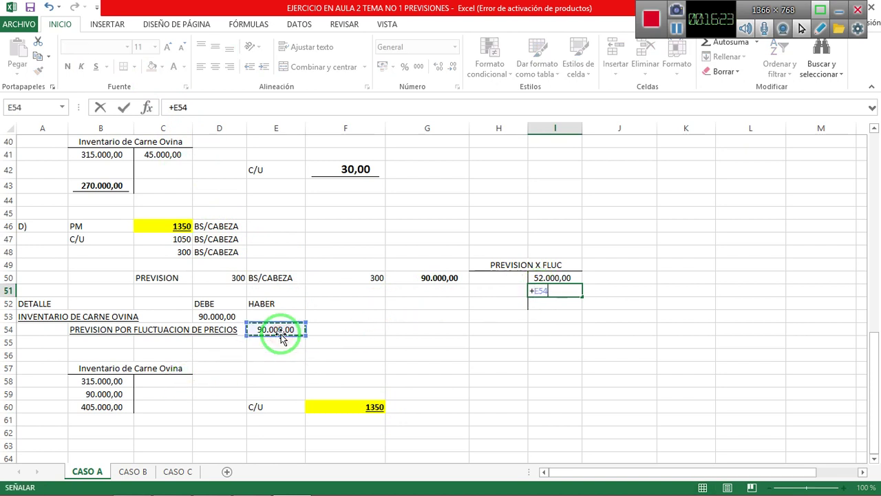
key("Return")
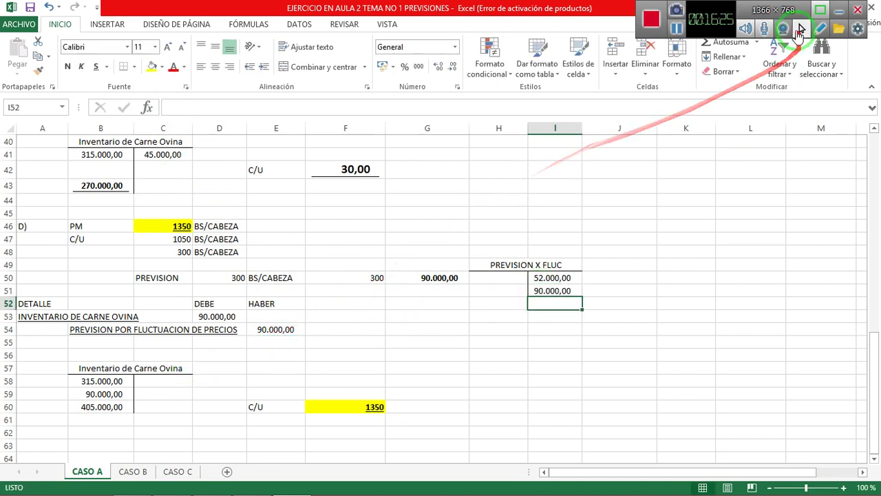
left_click(734, 42)
left_click(734, 42)
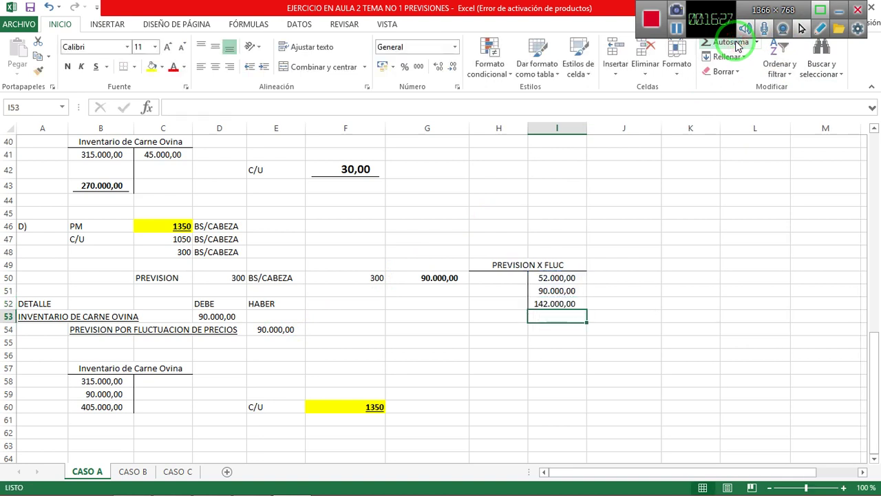
key("ctrl+n")
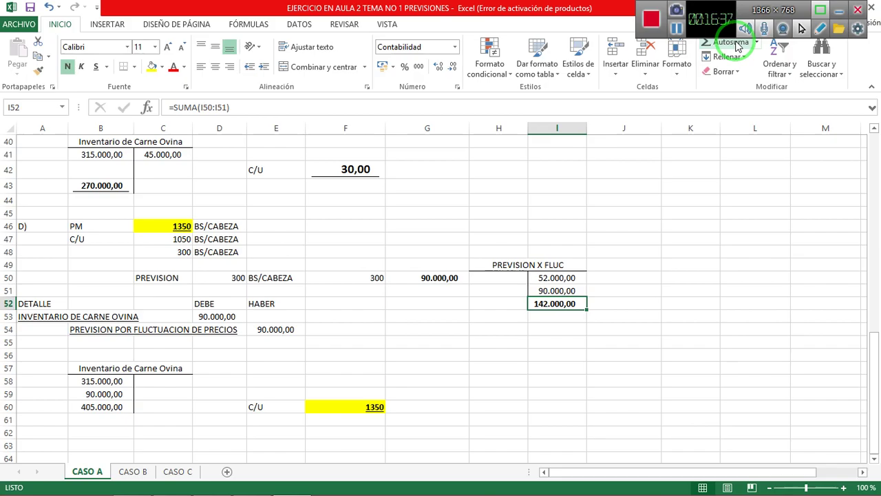
Step: Switch to the other window to consult the exercise, then return and review the PREVISION X FLUC credits in I50 and I51
key("alt+Tab")
mouse_move(866, 200)
left_mouse_down()
mouse_move(413, 299)
mouse_move(297, 399)
mouse_move(393, 335)
left_mouse_up()
key("alt+Tab")
left_click(547, 279)
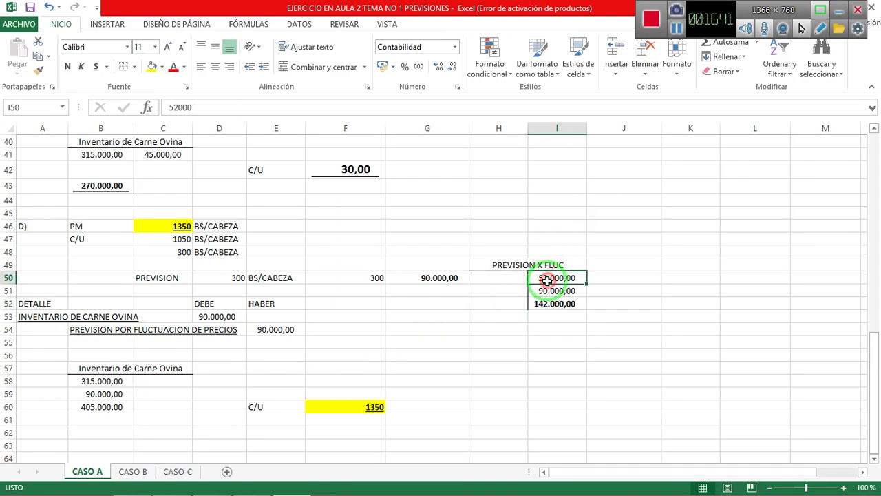
left_click(547, 291)
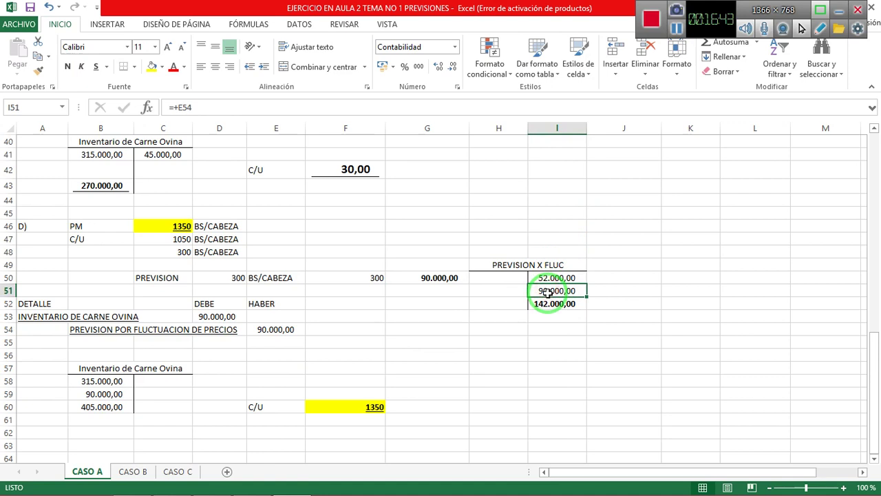